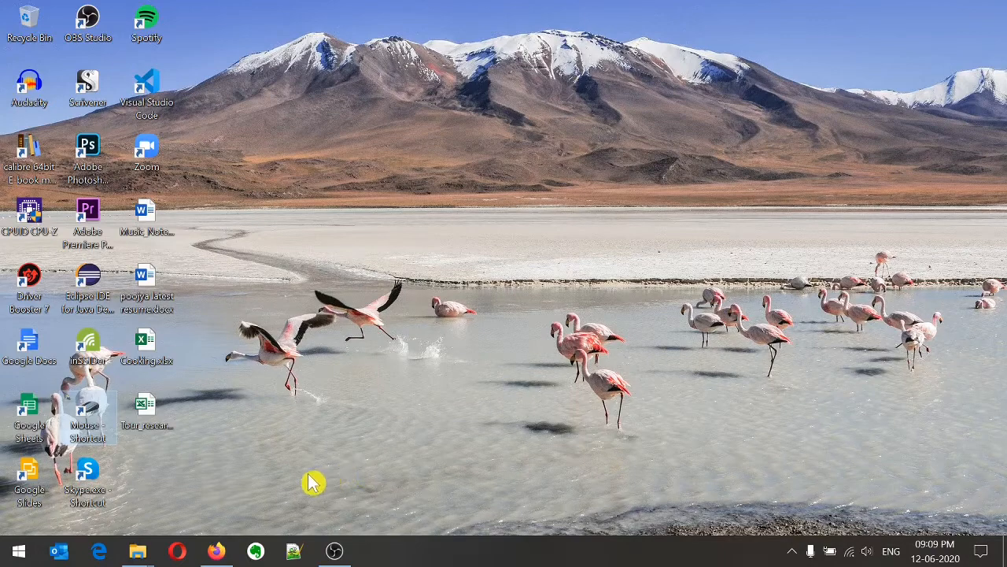
Step: Switch to Firefox to view the OBS Studio home page, and look at the already running OBS window
left_click(220, 548)
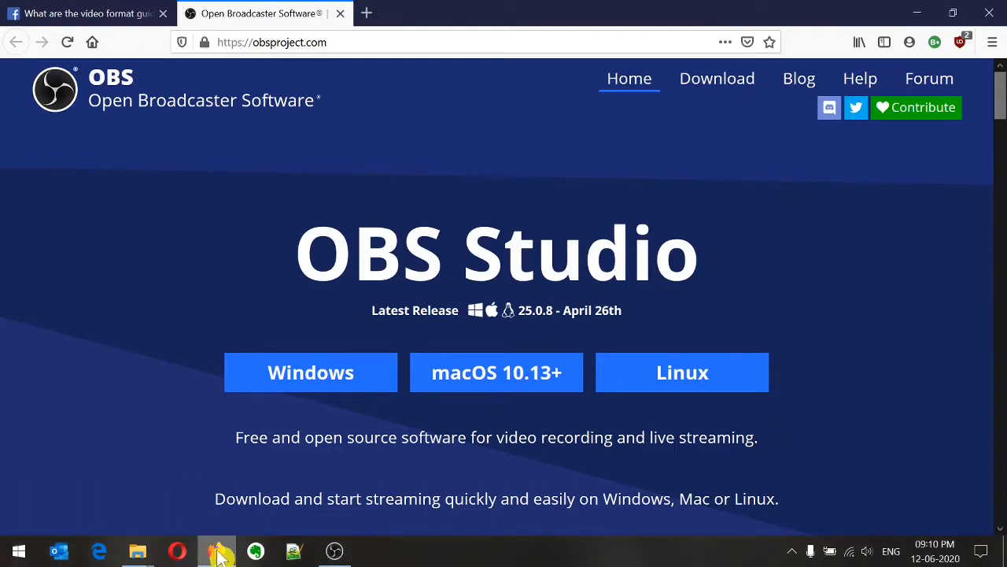
mouse_move(219, 554)
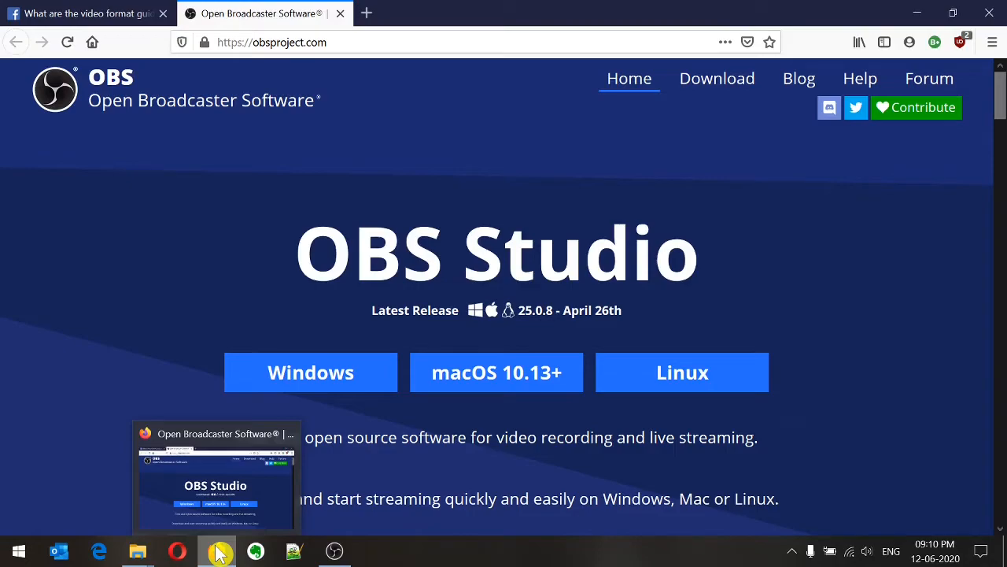
left_click(219, 554)
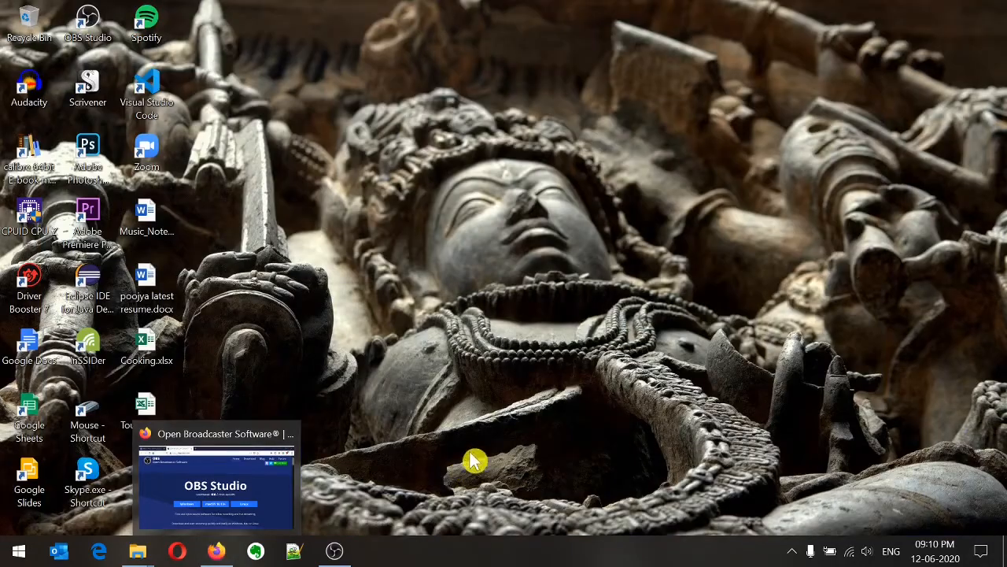
left_click(337, 553)
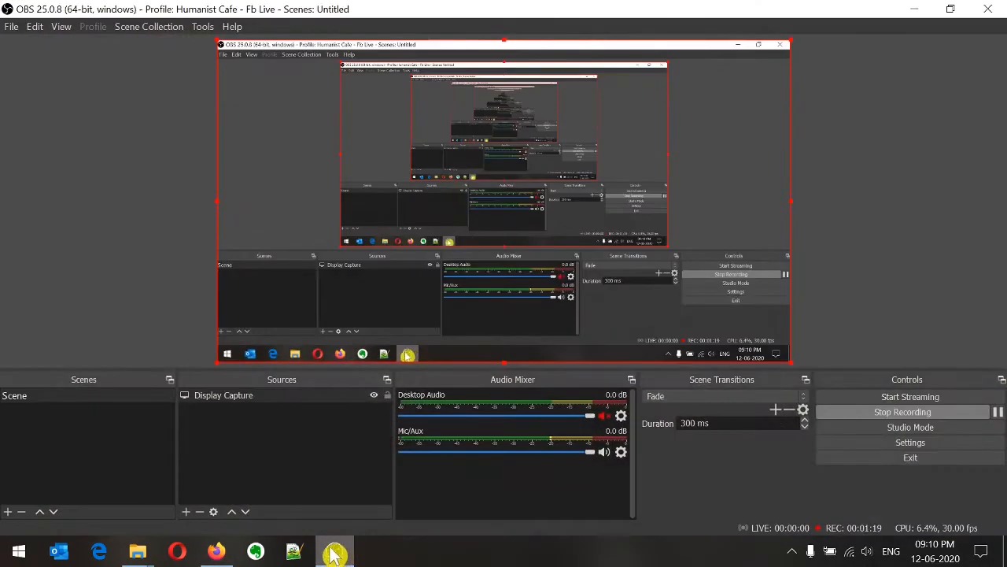
left_click(336, 552)
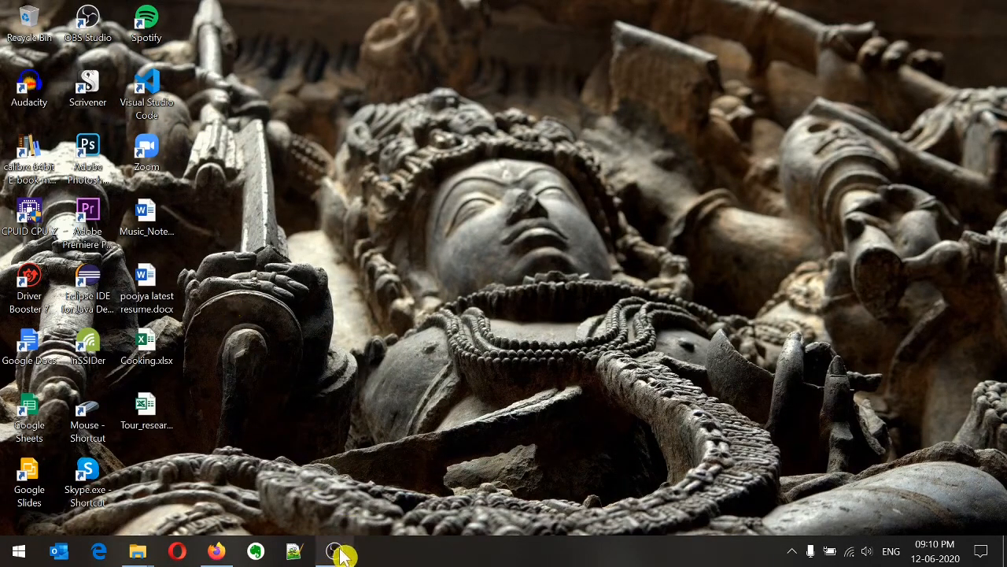
Step: Launch a second instance of OBS Studio despite the one already running, and bring it to the front
mouse_move(353, 554)
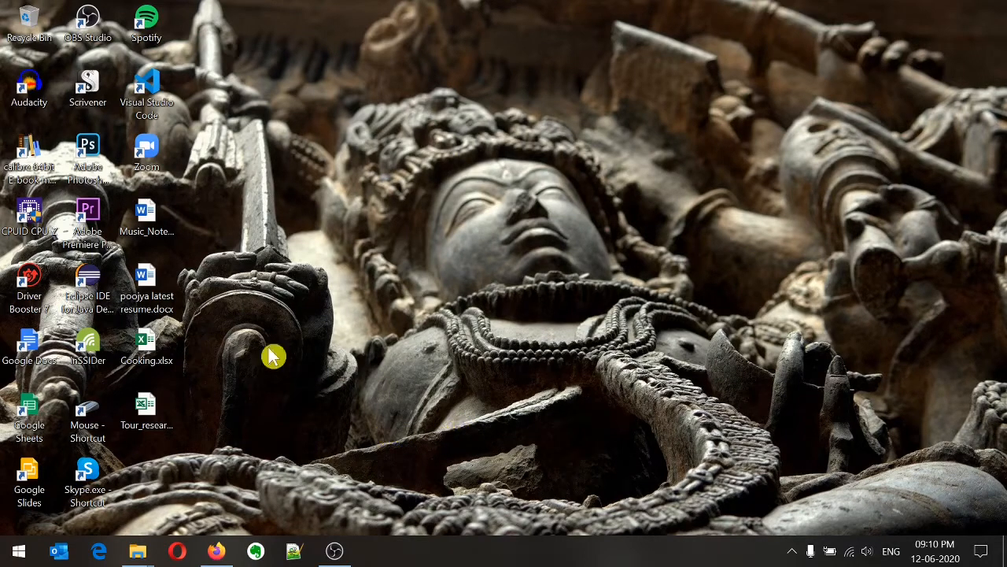
double_click(97, 24)
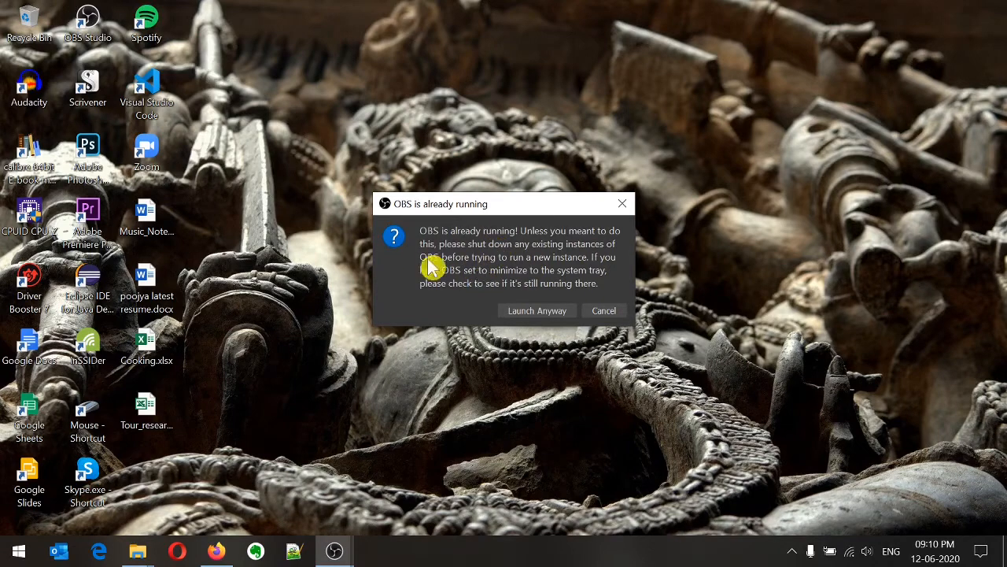
left_click(540, 311)
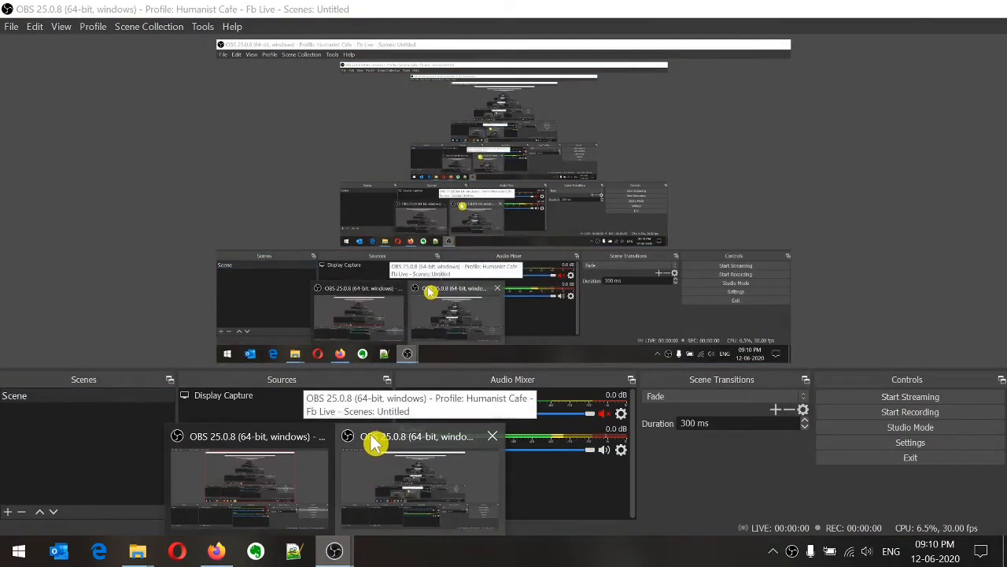
left_click(374, 443)
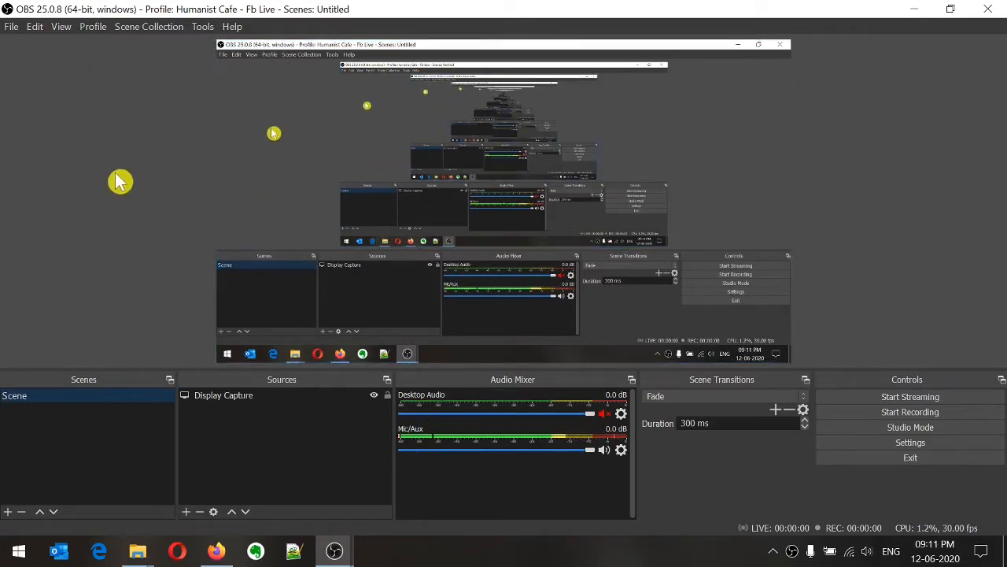
Step: Remove the Display Capture source from the scene and confirm the removal
left_click(253, 399)
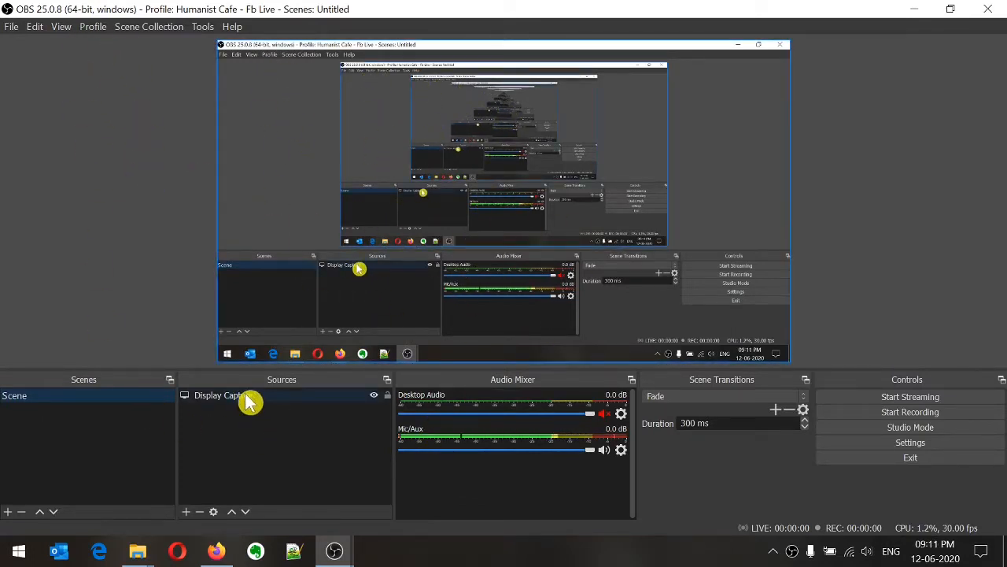
left_click(252, 400)
right_click(258, 398)
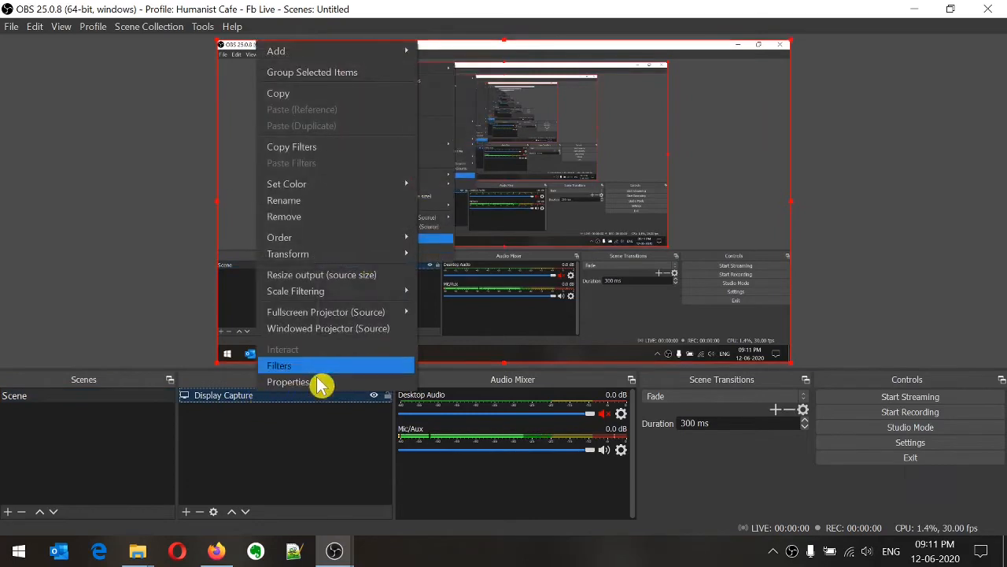
left_click(338, 218)
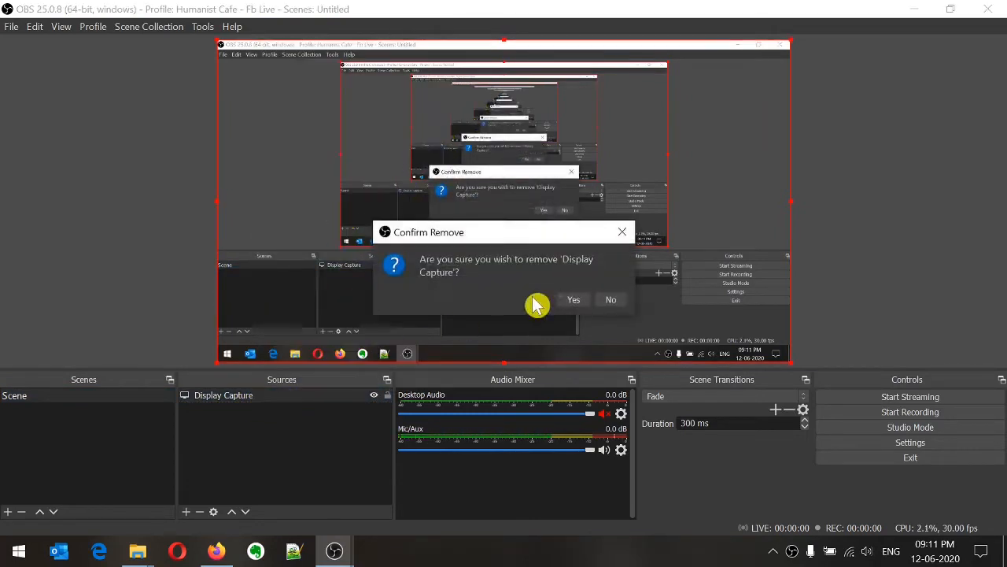
left_click(577, 298)
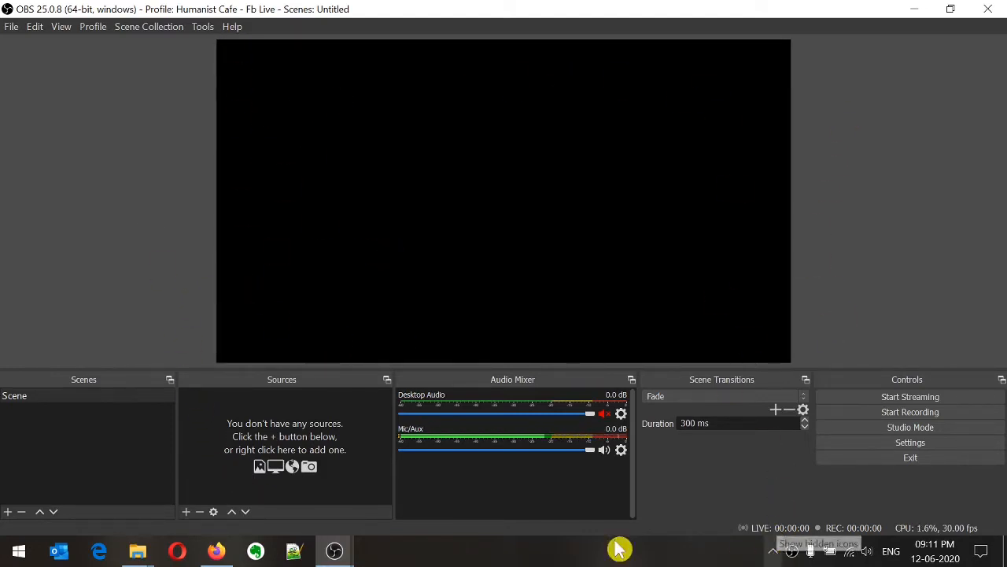
Step: Minimize the OBS window that is recording, and mute Desktop Audio in the new instance's audio mixer
mouse_move(316, 547)
left_click(278, 465)
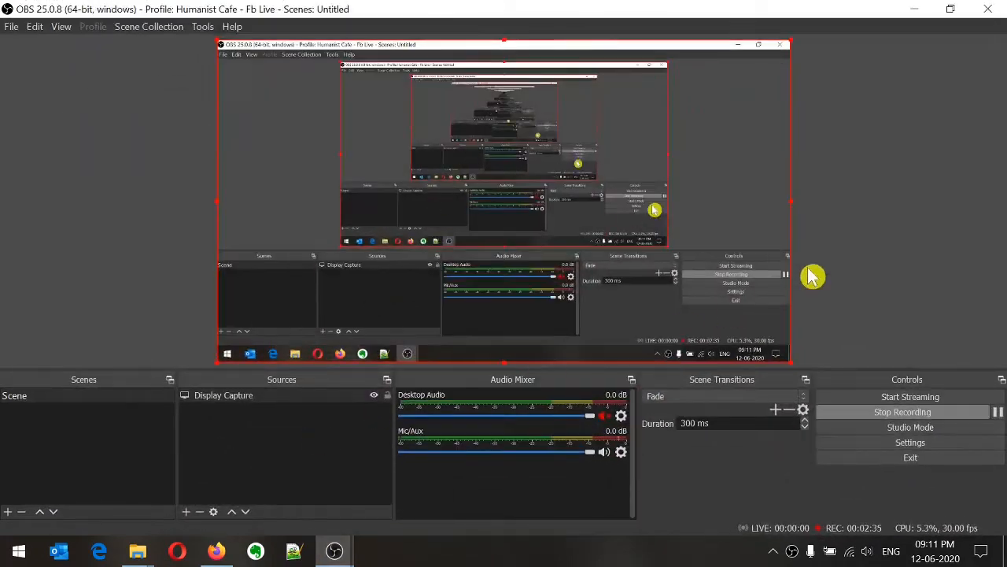
left_click(916, 9)
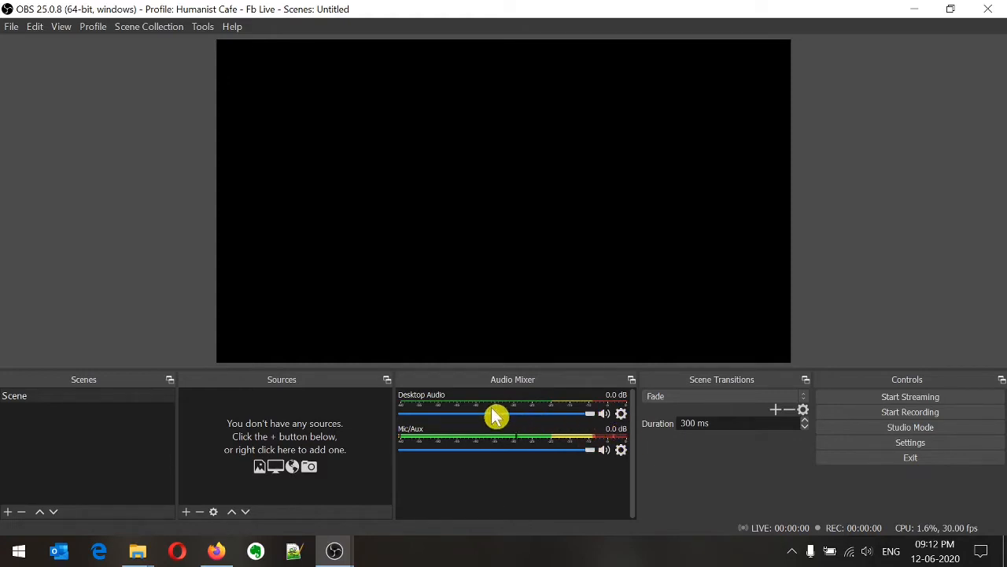
left_click(605, 412)
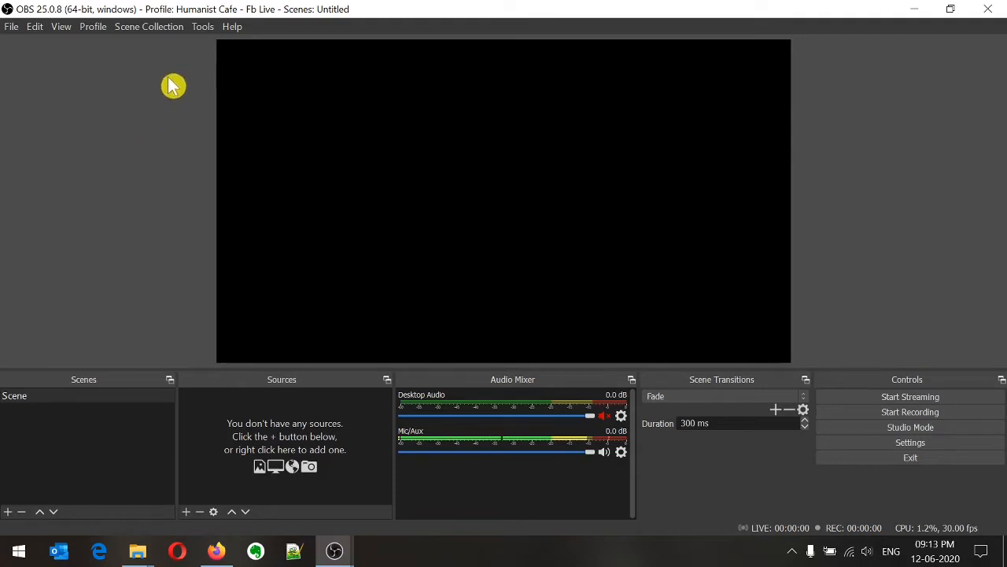
Step: Start the Auto-Configuration Wizard and accept "Optimize for streaming, recording is secondary" as the usage
left_click(204, 29)
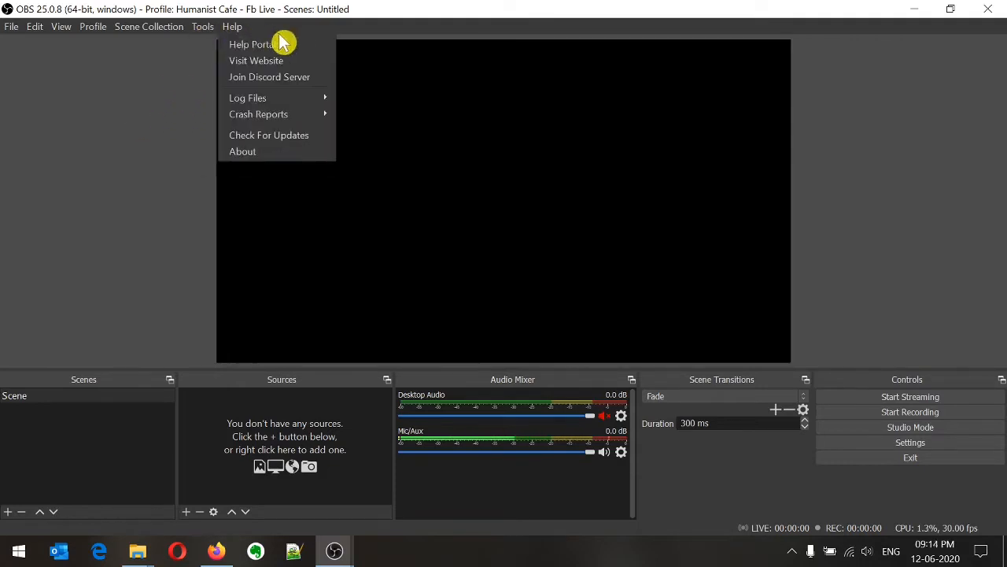
mouse_move(207, 28)
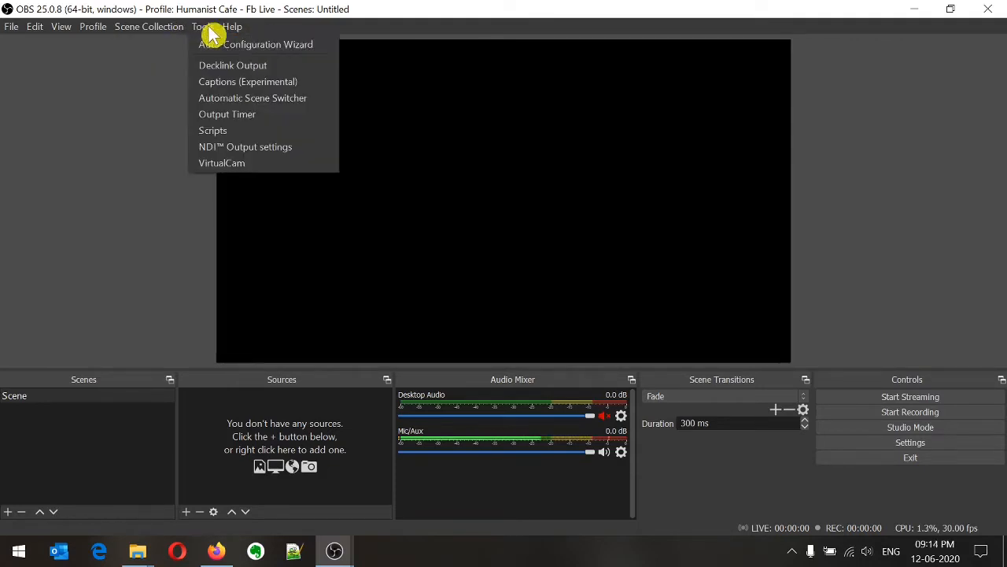
left_click(281, 52)
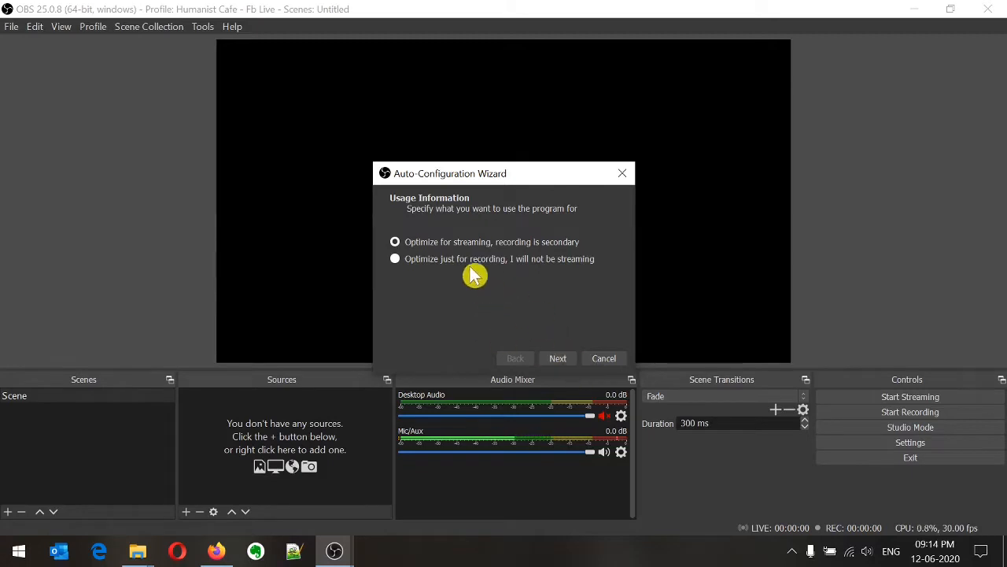
left_click(558, 359)
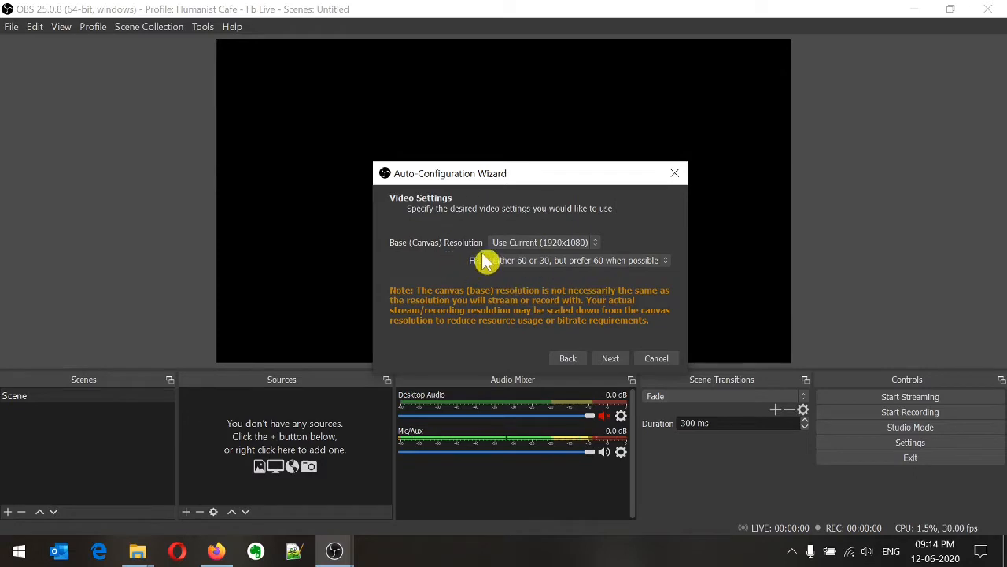
Step: Keep the base canvas resolution at Use Current (1920x1080) and select Facebook Live as the streaming service
left_click(598, 244)
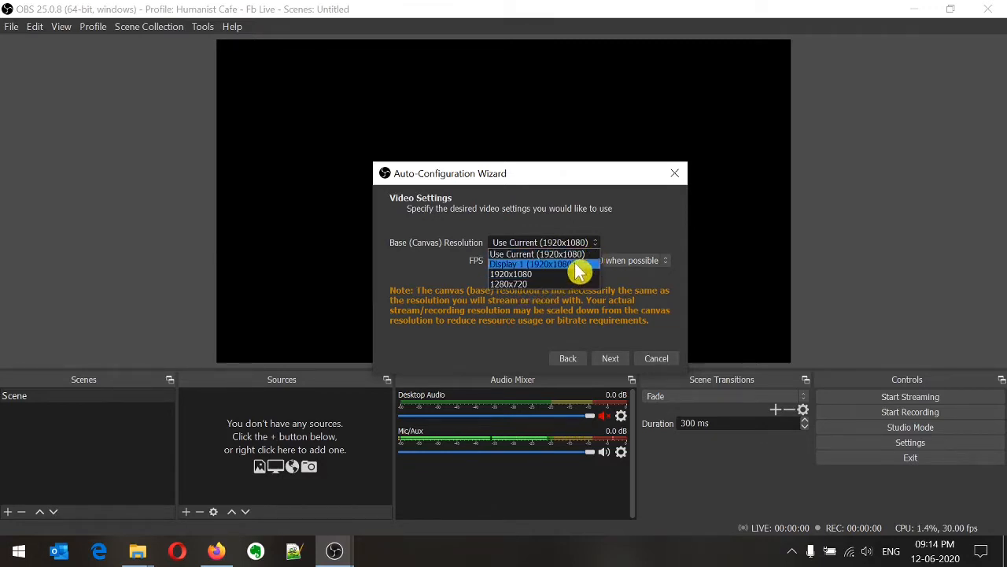
left_click(570, 255)
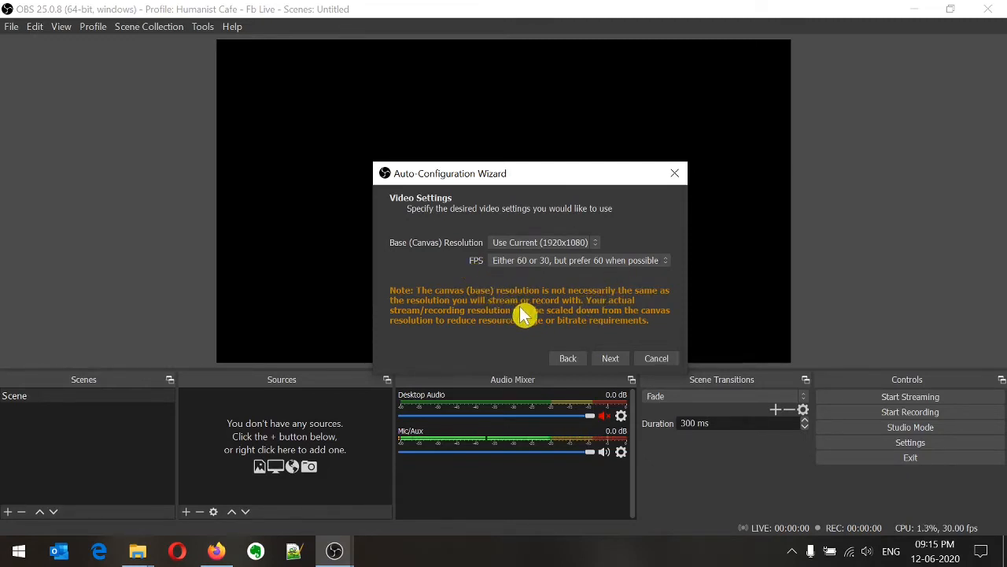
left_click(612, 359)
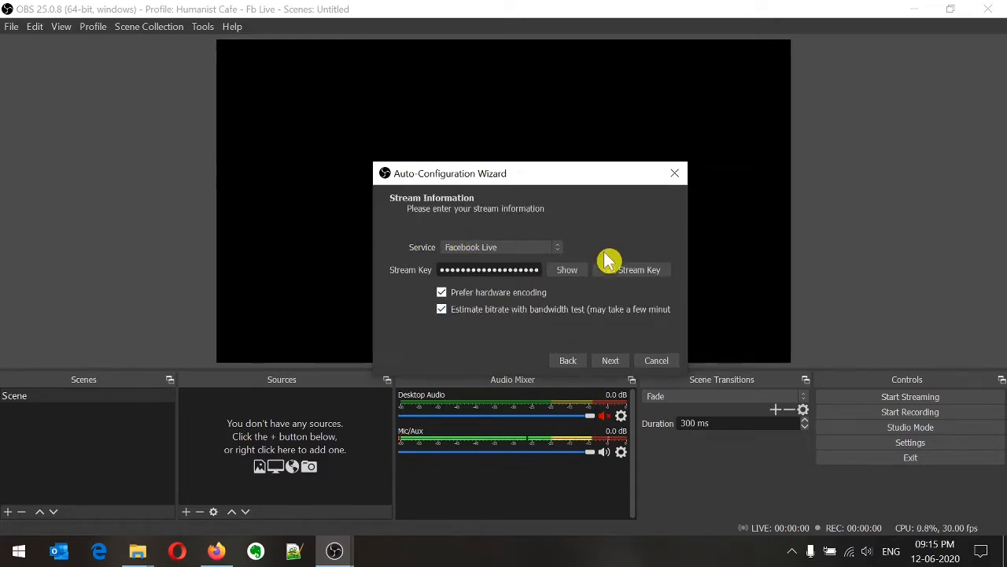
left_click(559, 248)
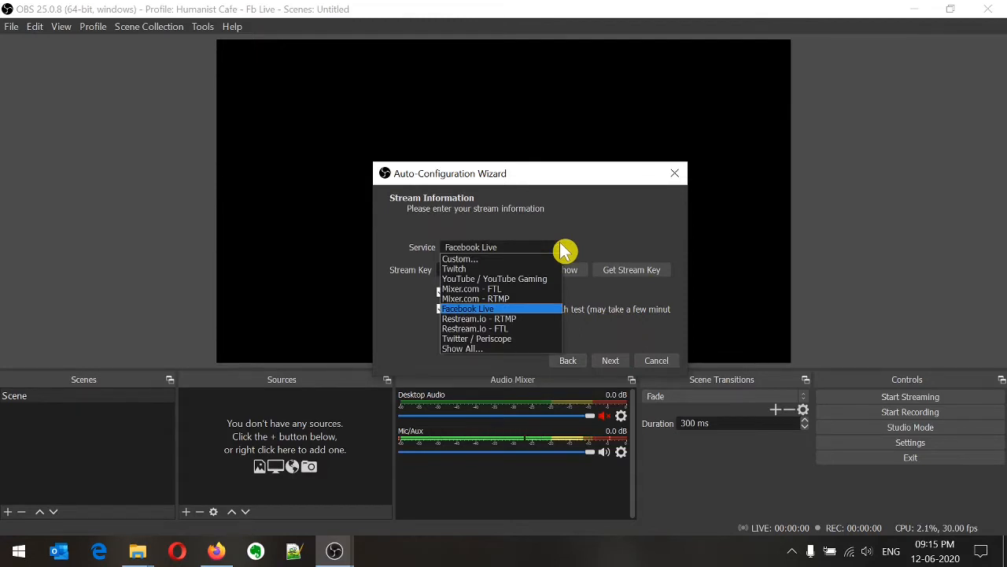
left_click(498, 309)
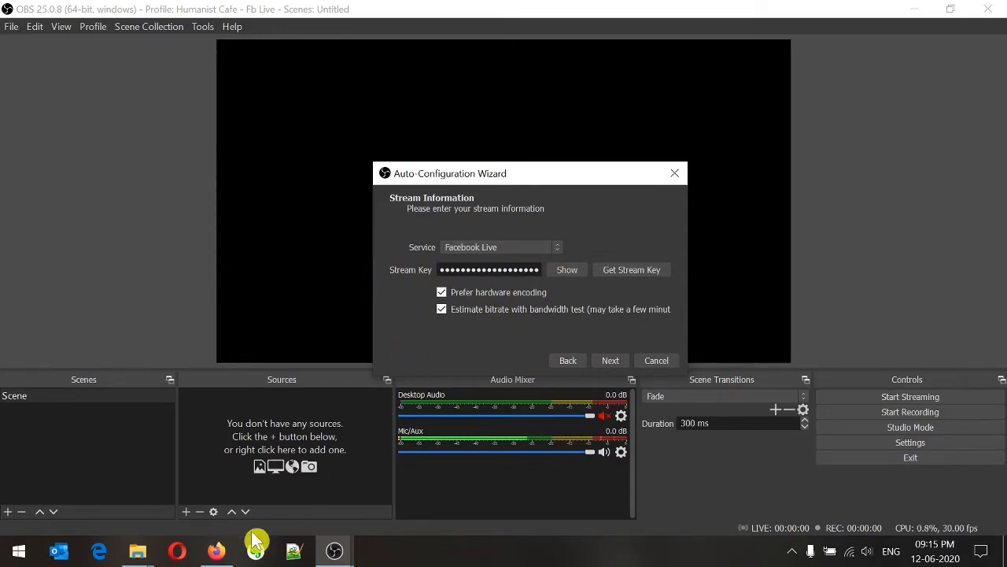
Step: Switch to Firefox and load facebook.com in the current page
left_click(216, 551)
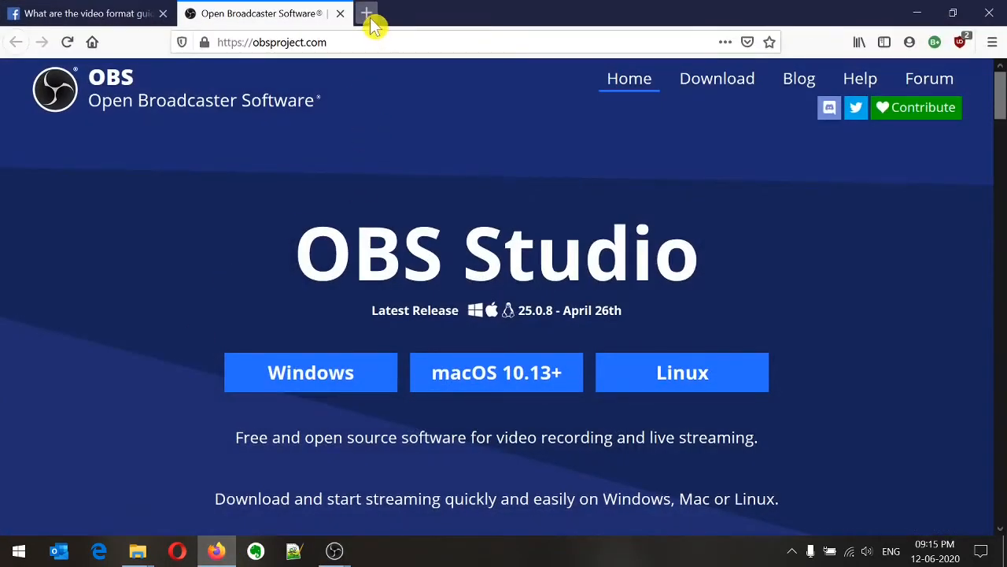
left_click(299, 41)
type("facebook.com/")
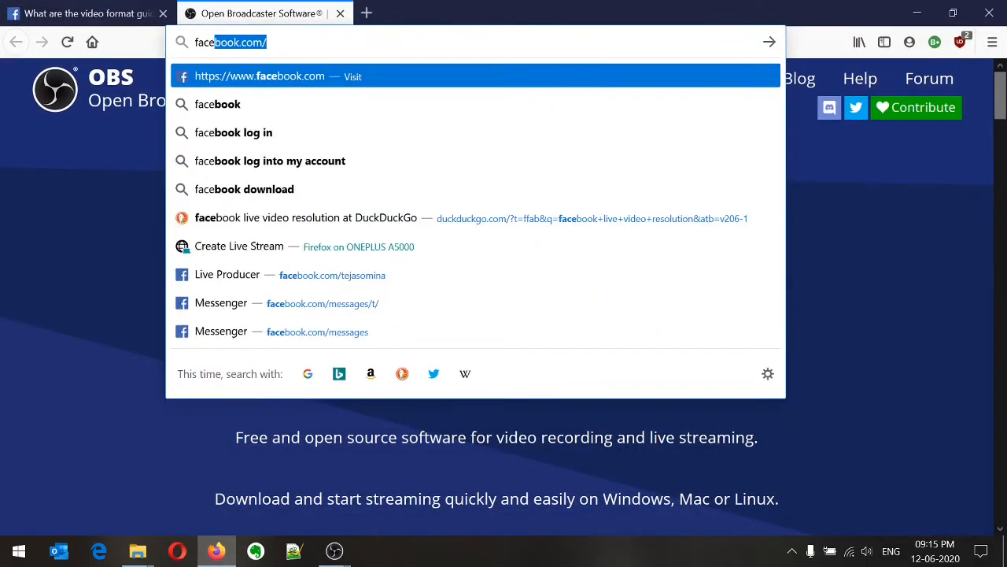
key("Return")
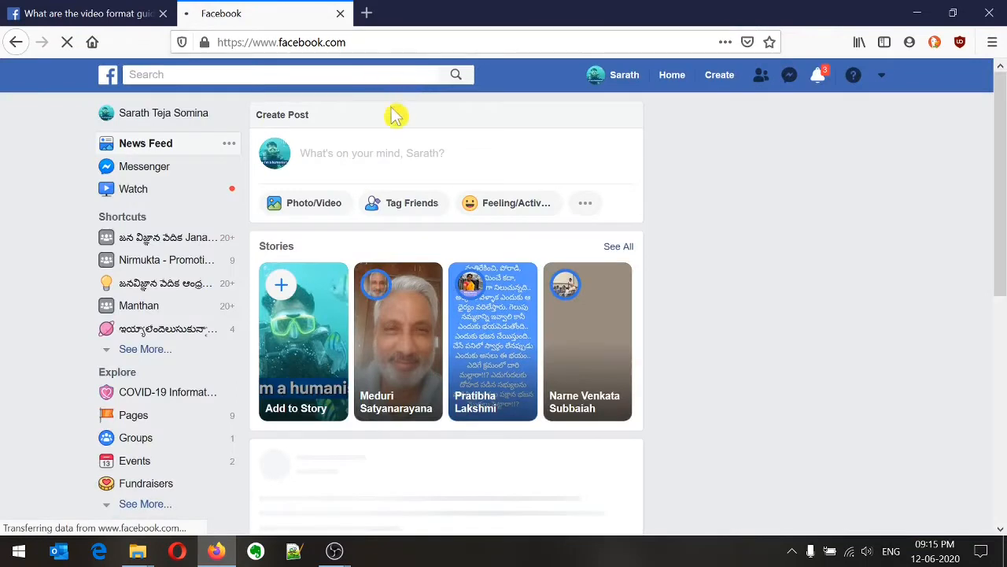
Step: Start a Live Video from the own Facebook profile page and deny the site access to camera and microphone
left_click(619, 90)
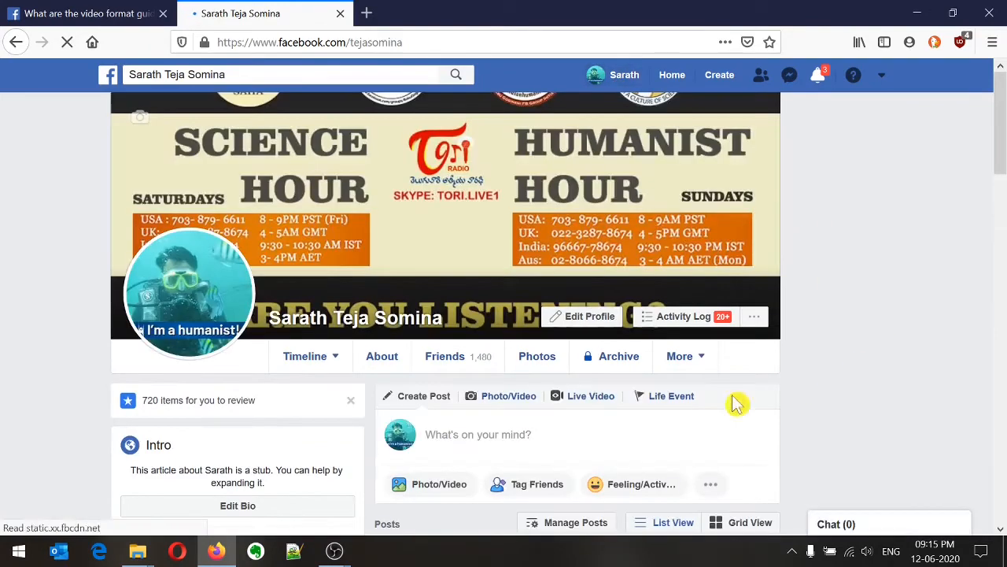
left_click(583, 403)
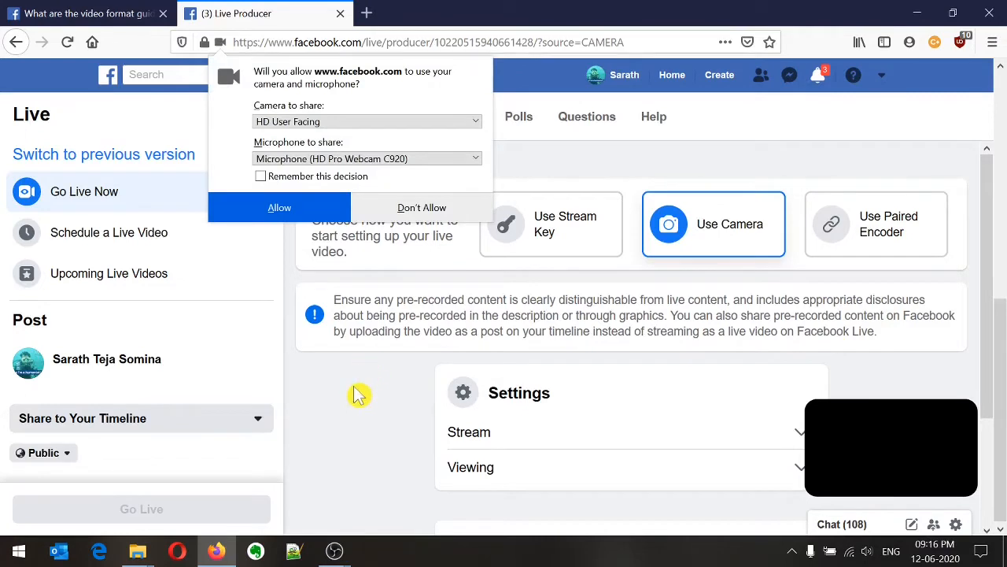
left_click(405, 210)
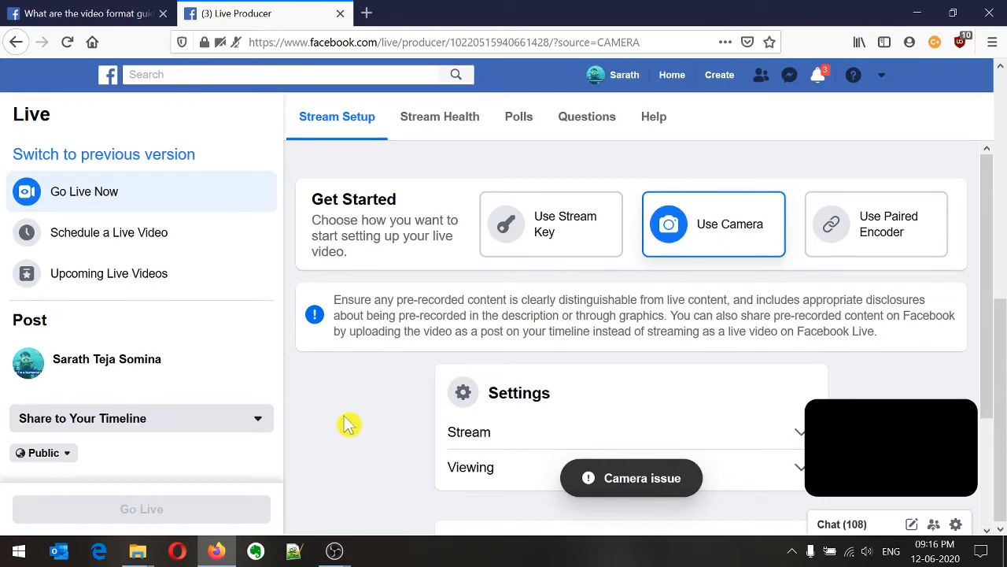
Step: Keep "Share to Your Timeline" as the destination of the live video post
scroll(468, 247, "up", 3)
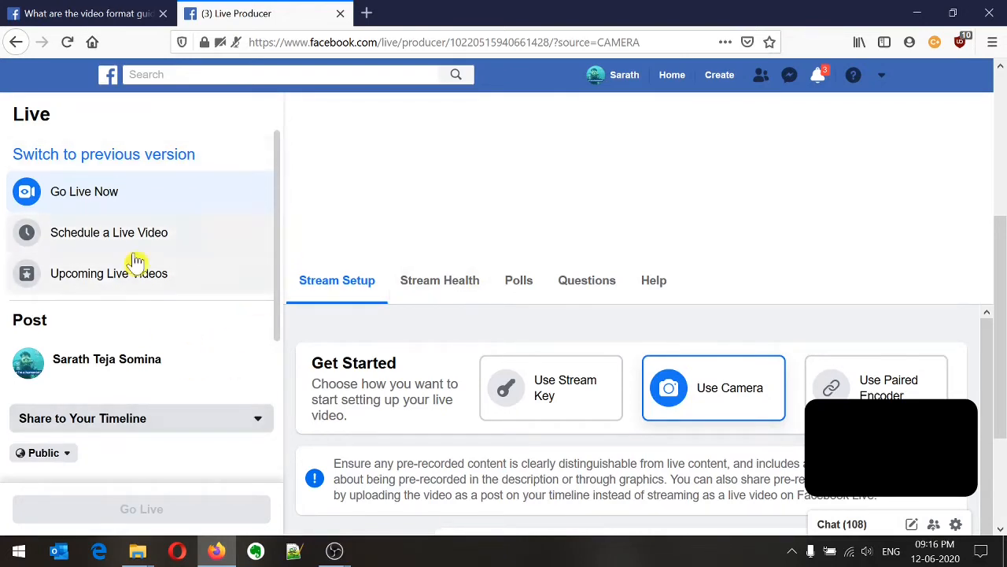
scroll(189, 290, "down", 2)
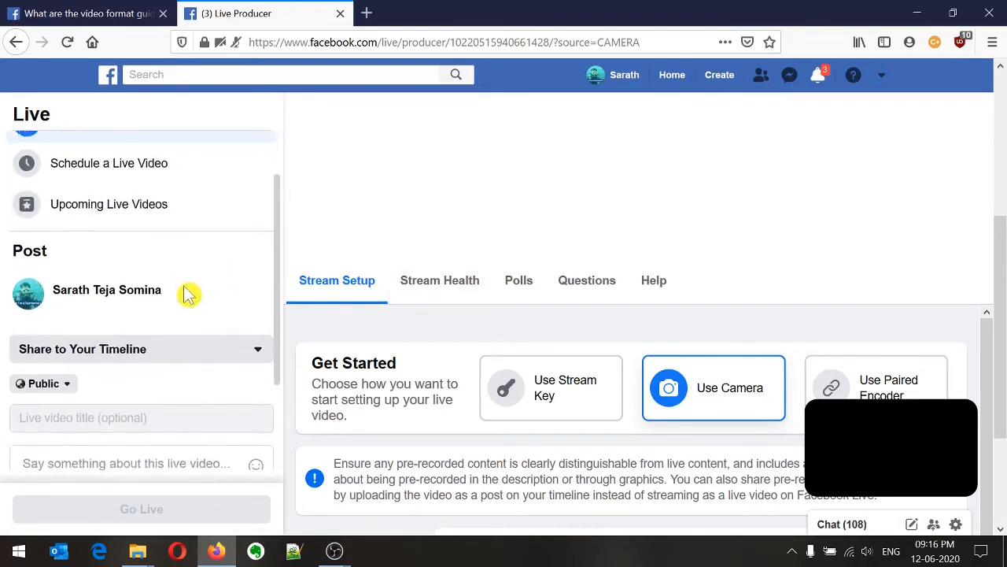
scroll(189, 293, "down", 2)
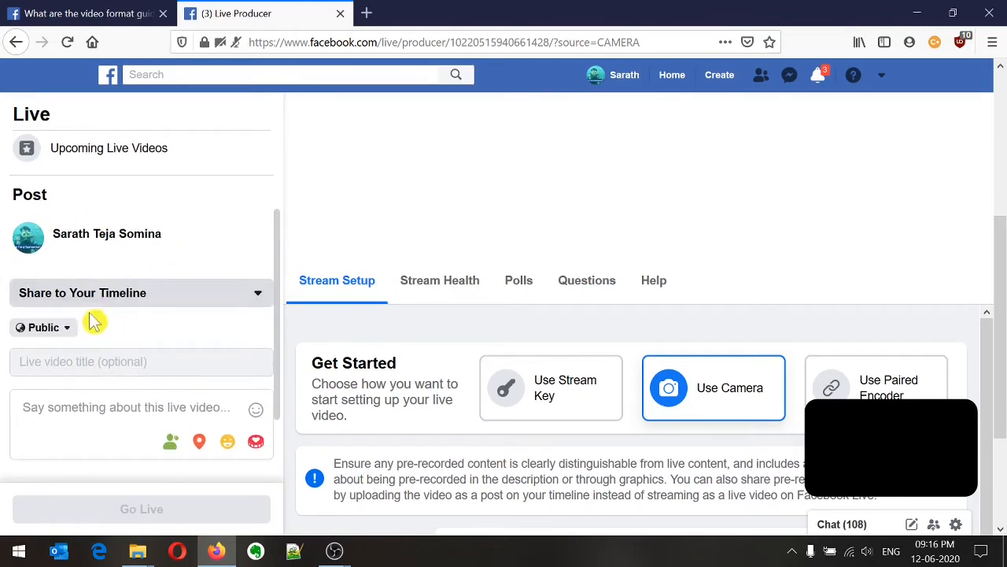
scroll(252, 260, "down", 2)
left_click(234, 238)
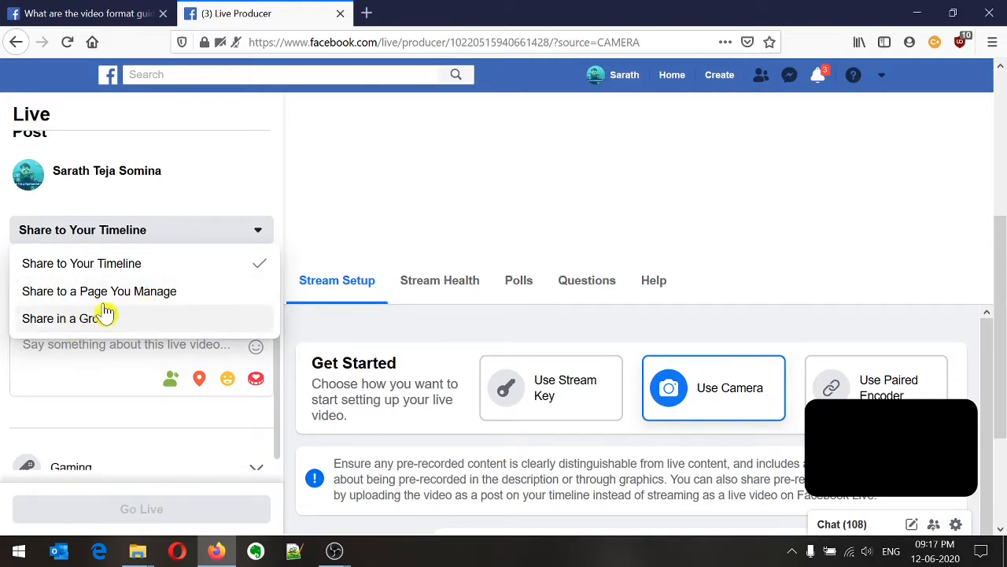
left_click(173, 266)
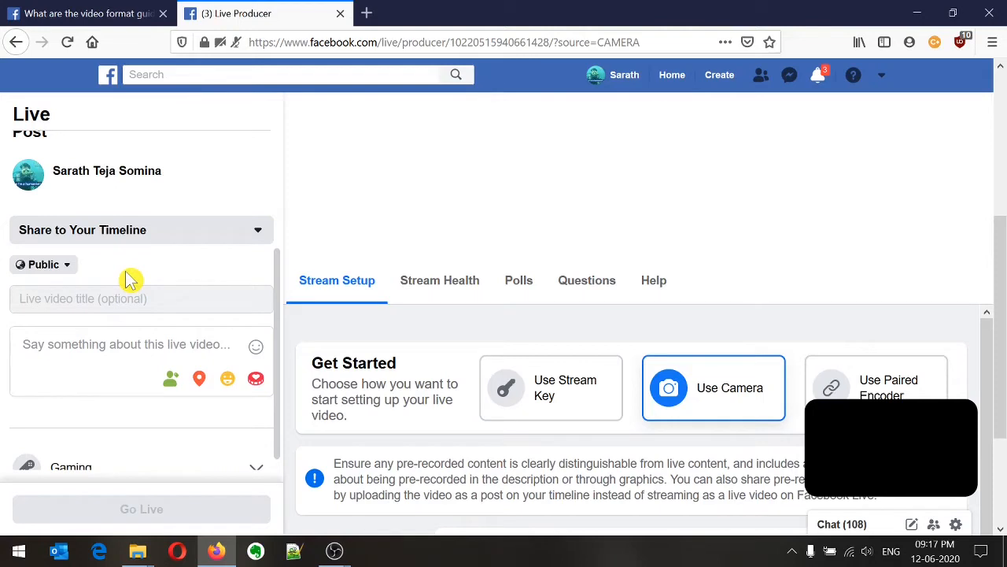
Step: Set the privacy of the live video post to "Only me"
left_click(70, 268)
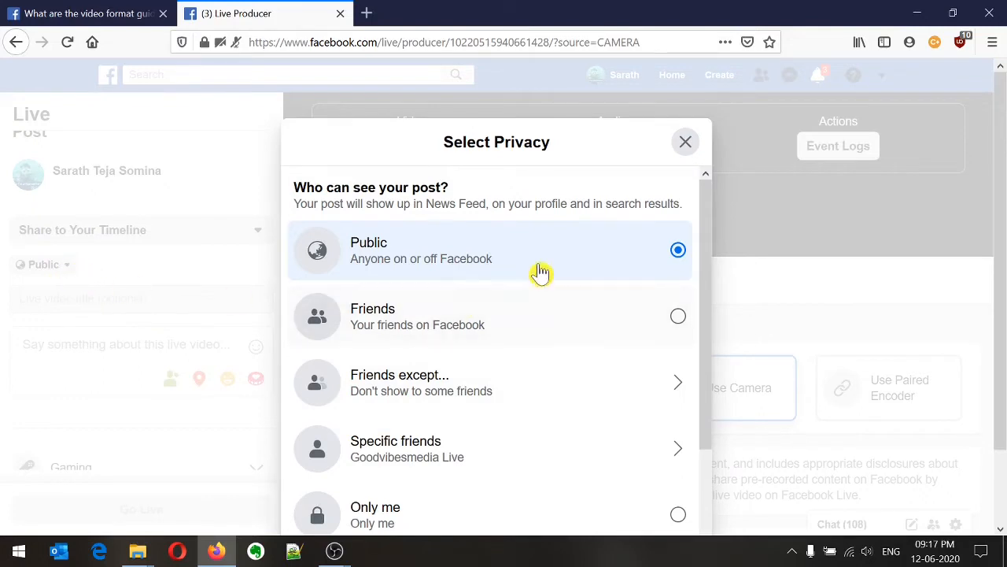
scroll(592, 356, "down", 1)
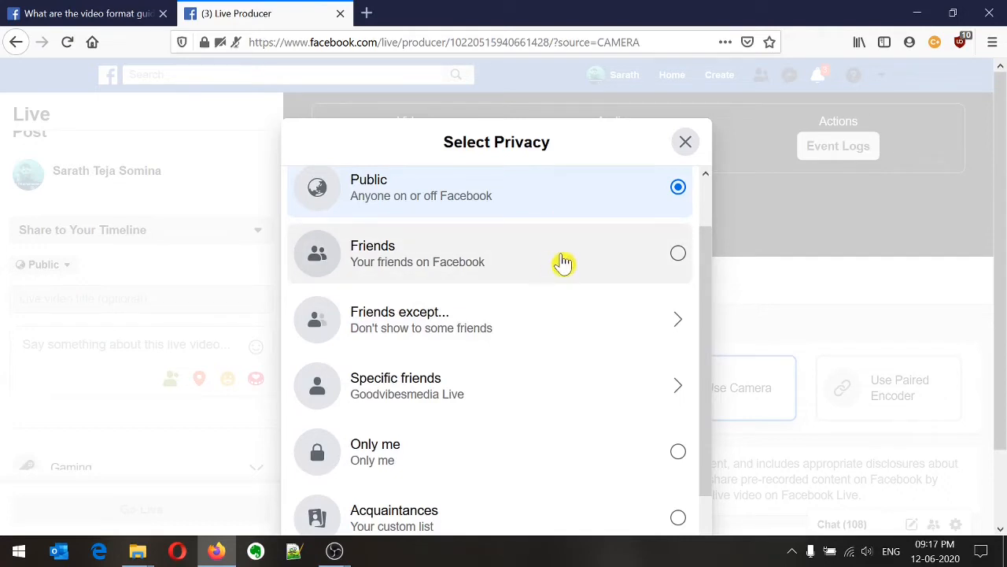
scroll(555, 263, "down", 1)
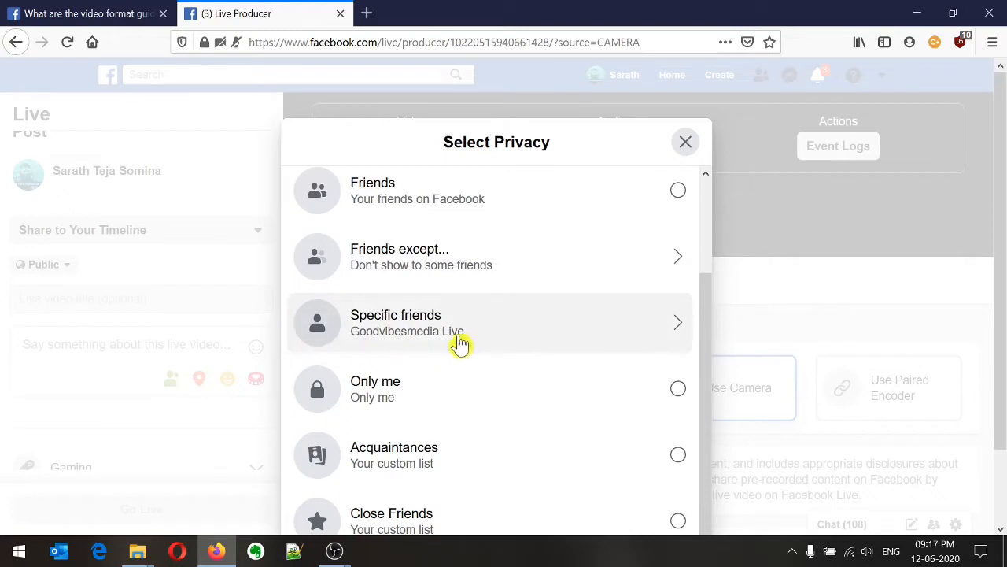
scroll(532, 349, "down", 1)
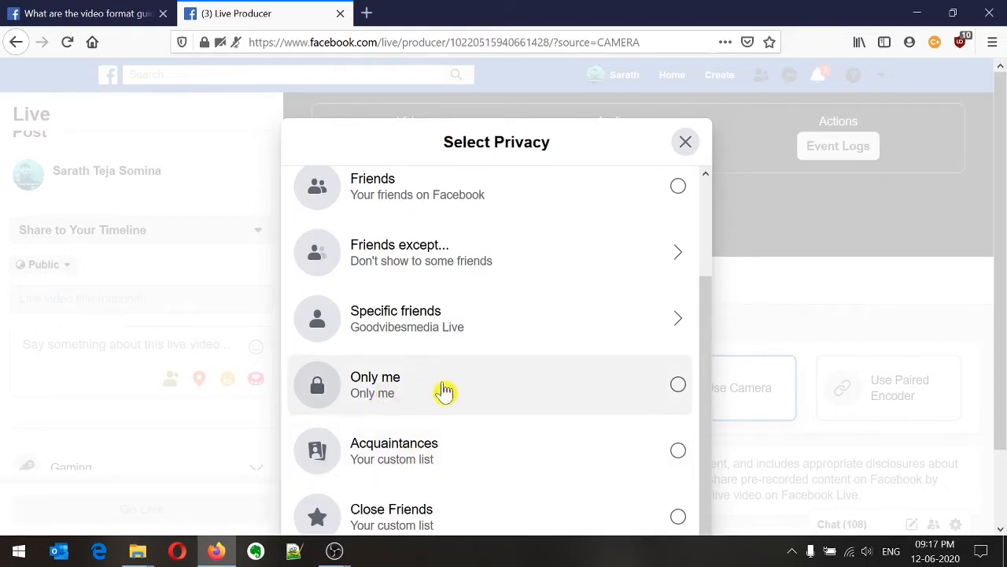
left_click(477, 391)
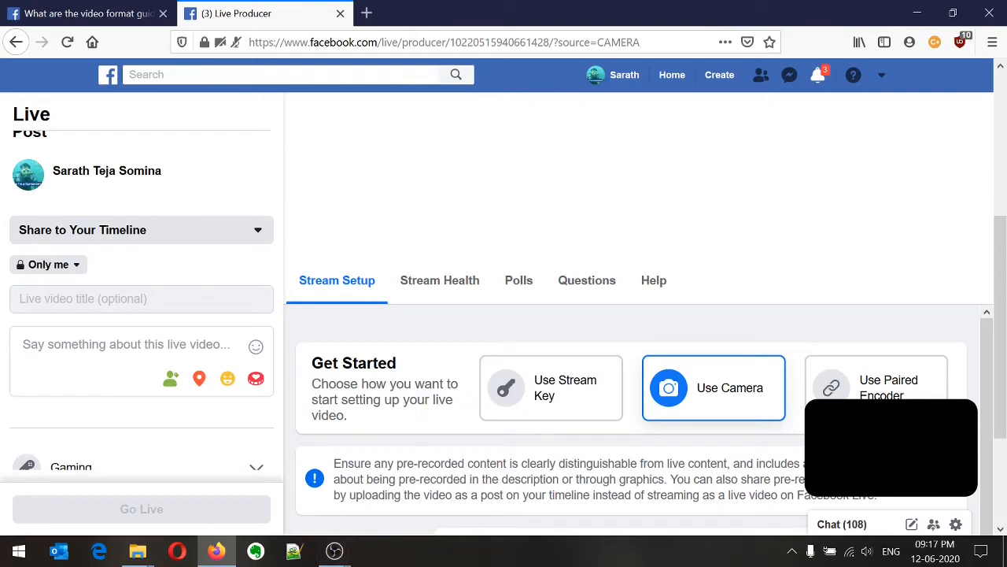
Step: Choose "Use Stream Key" as the way to set up the live video
scroll(553, 368, "down", 1)
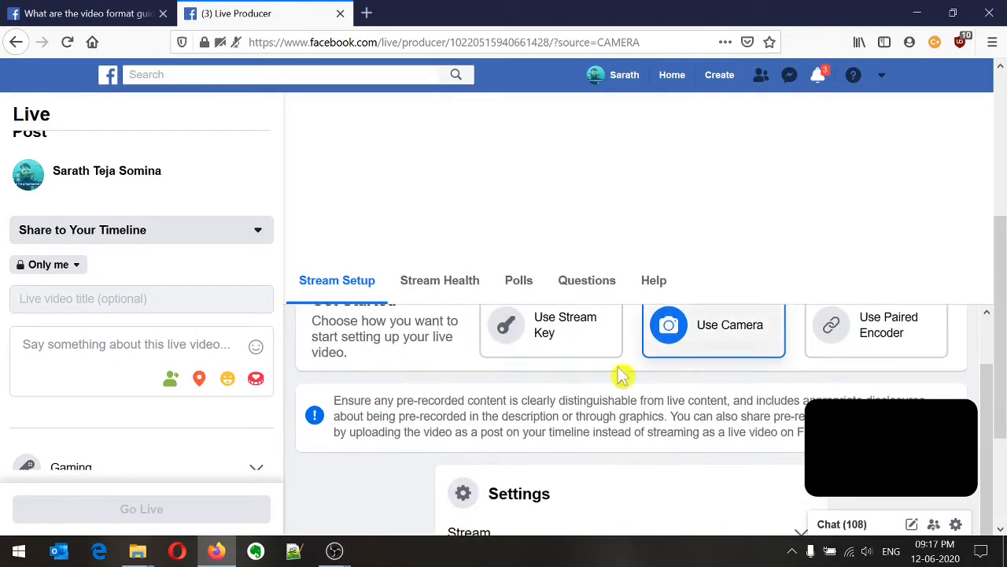
scroll(614, 386, "up", 1)
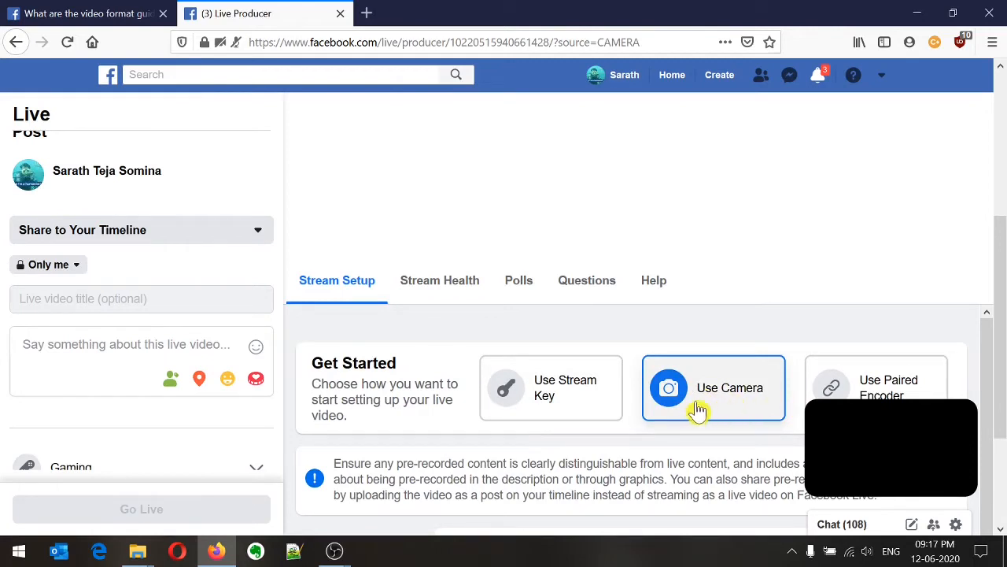
left_click(578, 407)
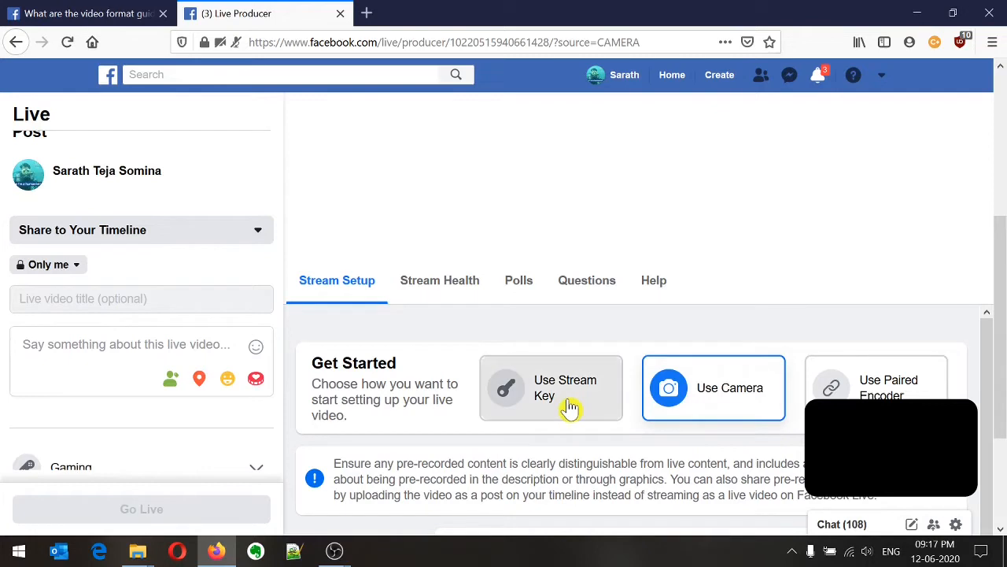
Step: Copy the stream key from the Live Stream Setup section, leaving the persistent key and backup stream options off
scroll(412, 417, "down", 1)
scroll(412, 418, "down", 3)
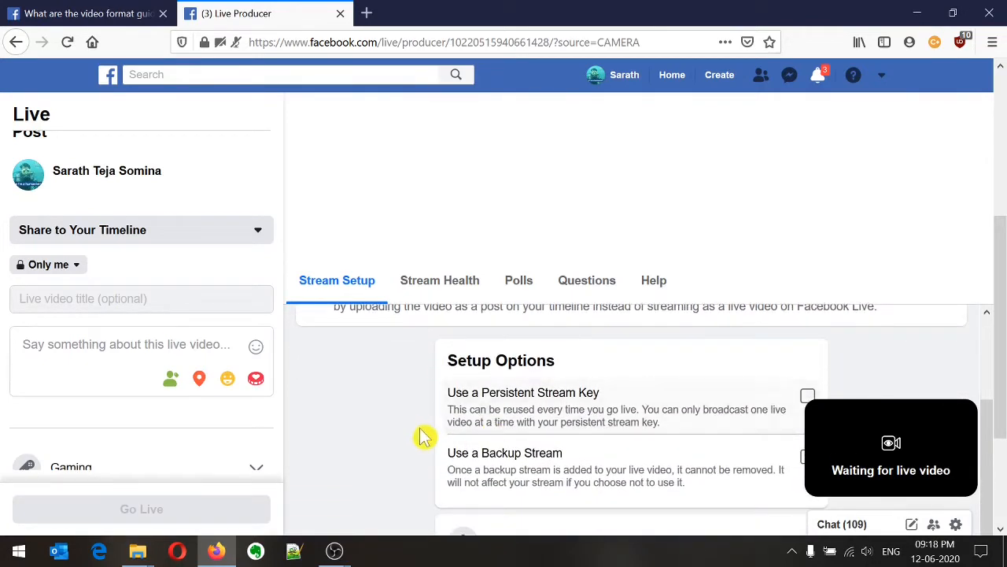
scroll(370, 433, "down", 1)
scroll(364, 436, "down", 1)
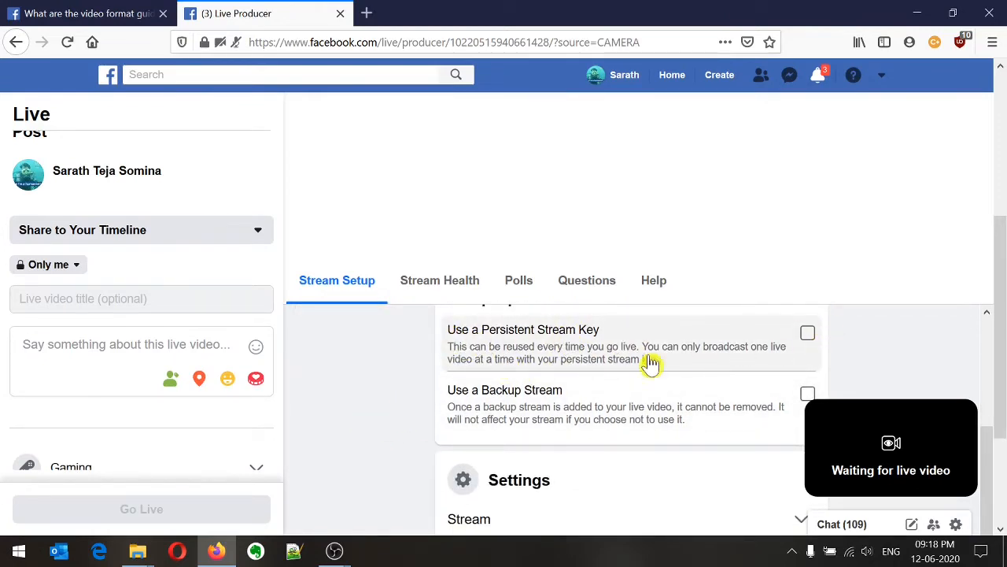
scroll(423, 420, "down", 4)
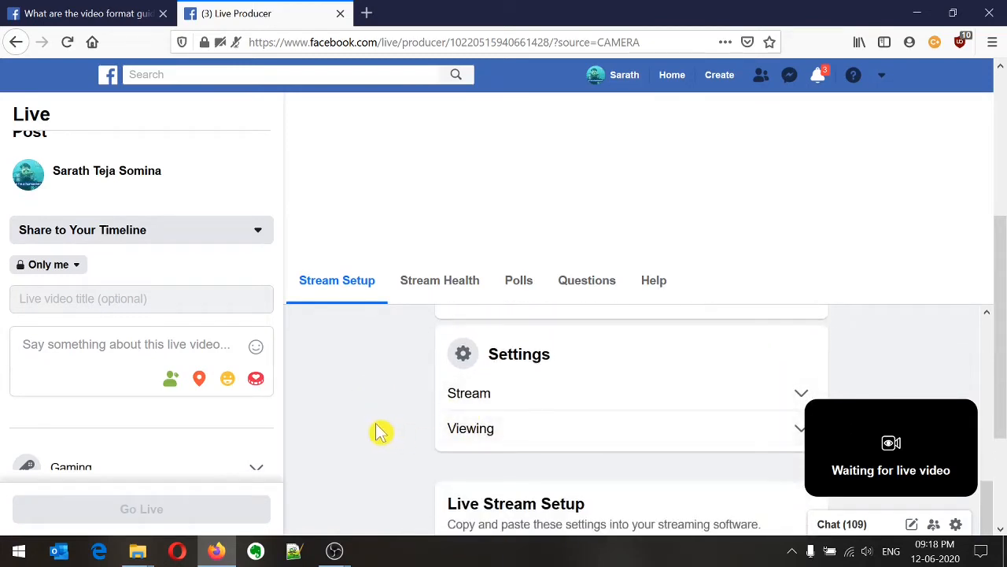
scroll(378, 431, "down", 2)
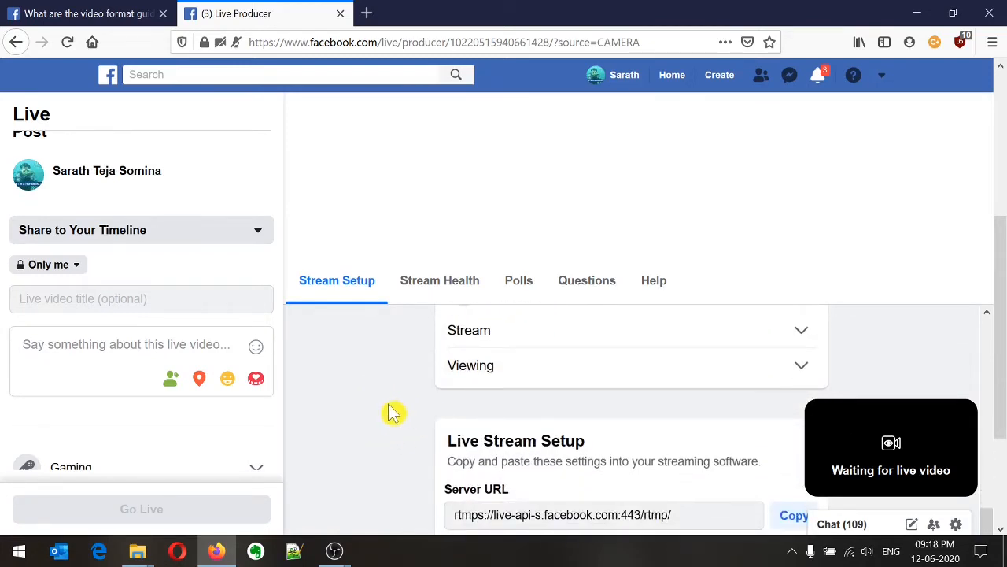
scroll(393, 414, "up", 2)
scroll(391, 416, "down", 4)
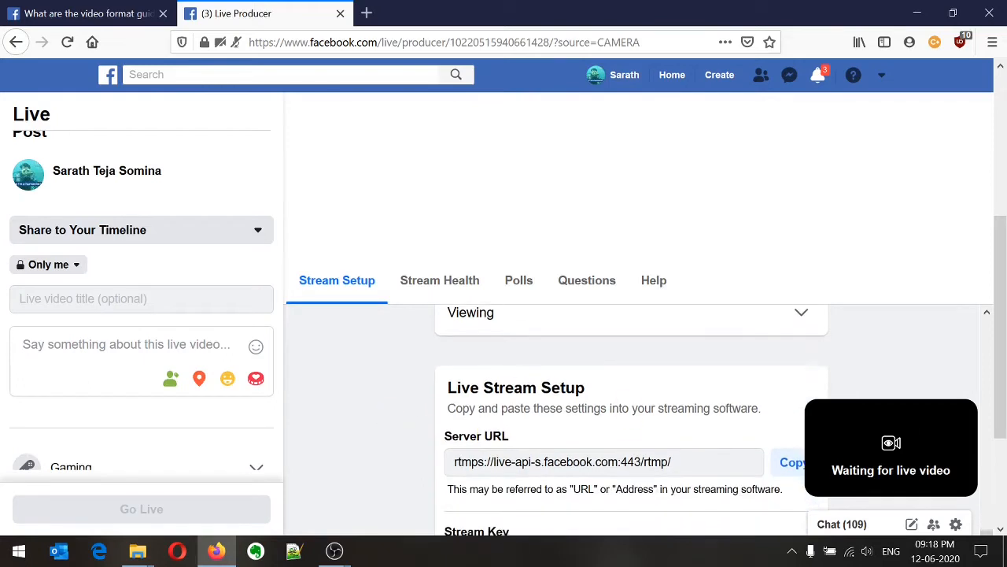
scroll(409, 441, "down", 2)
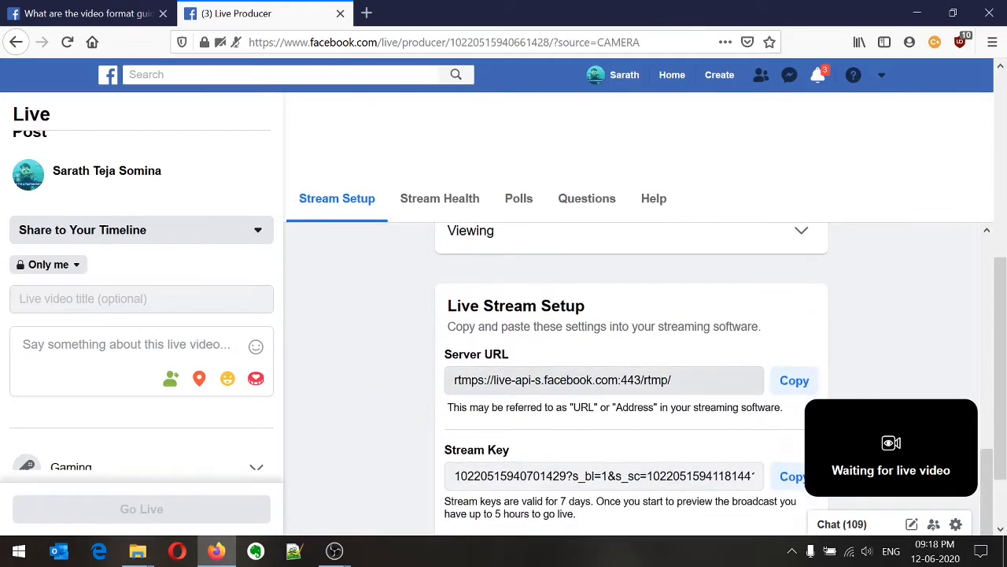
scroll(425, 434, "down", 2)
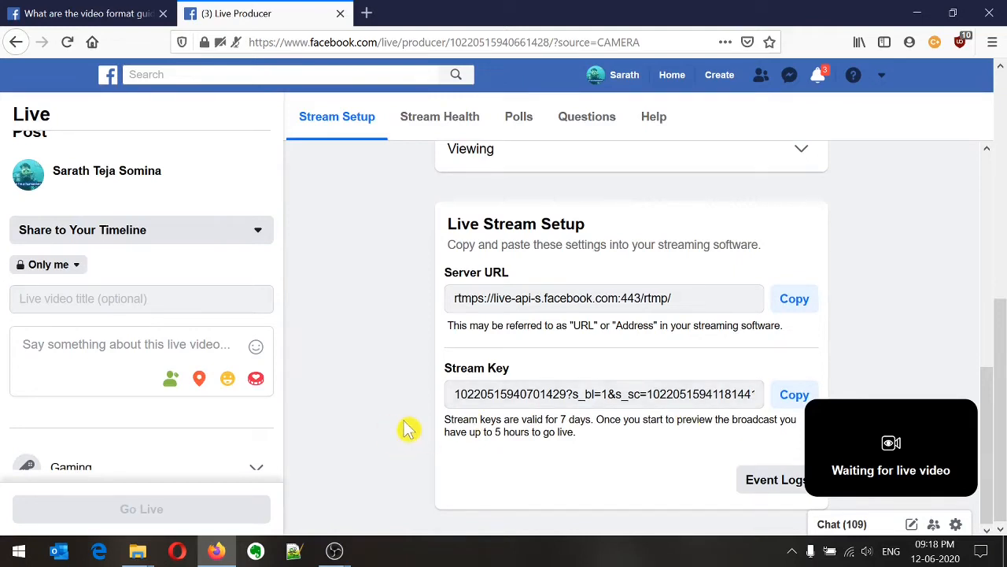
left_click(792, 396)
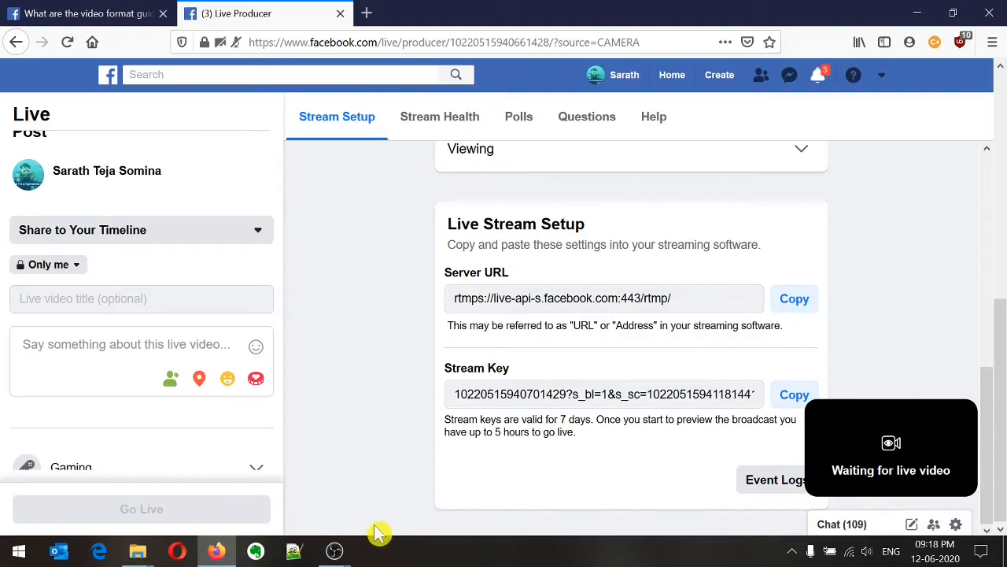
Step: Switch to OBS Studio and replace the stream key in the Auto-Configuration Wizard with the copied one
mouse_move(337, 555)
left_click(394, 459)
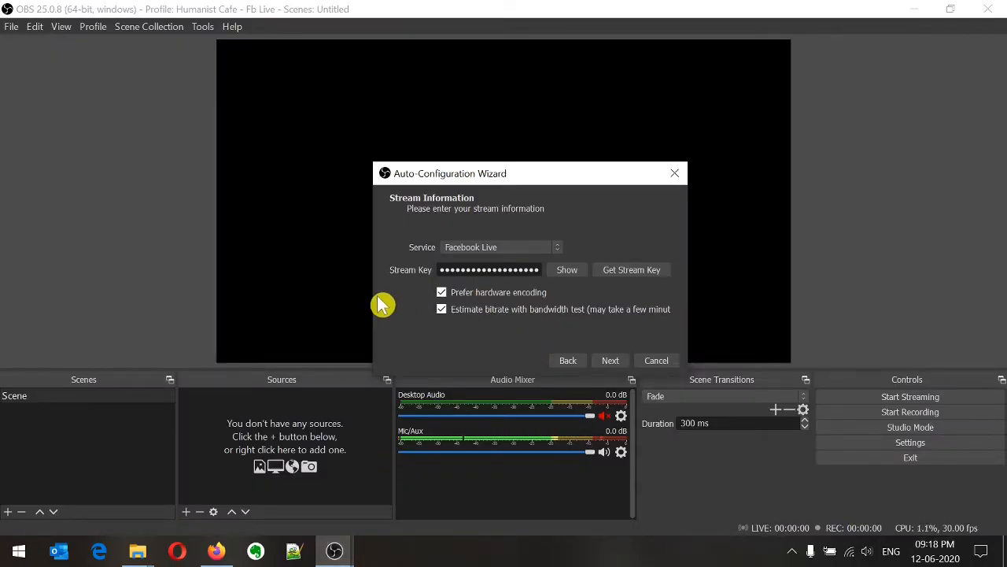
key("ctrl+a")
key("BackSpace")
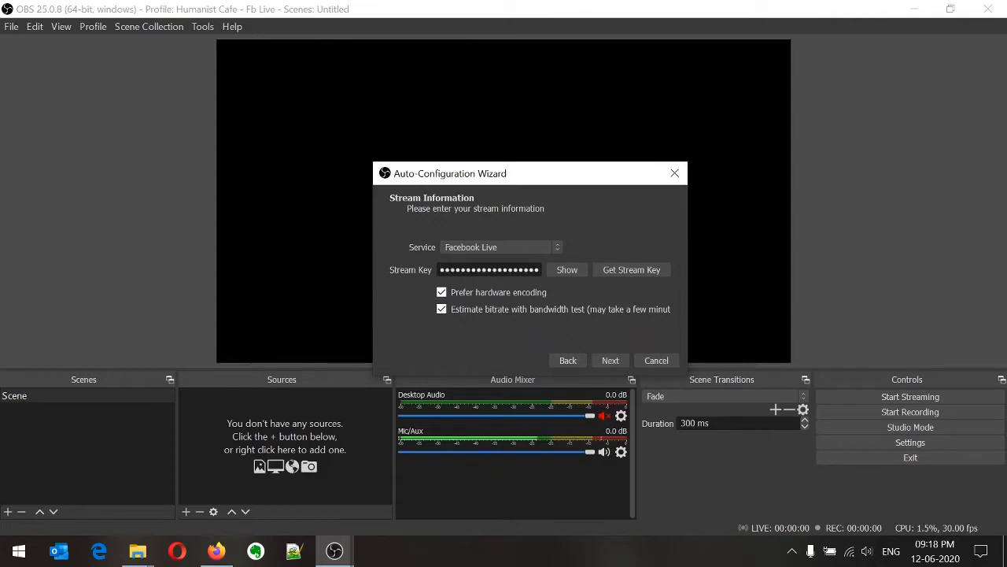
Step: Reveal the entered stream key, compare its beginning with the key in Facebook's Live Producer, and hide it again
left_click(568, 276)
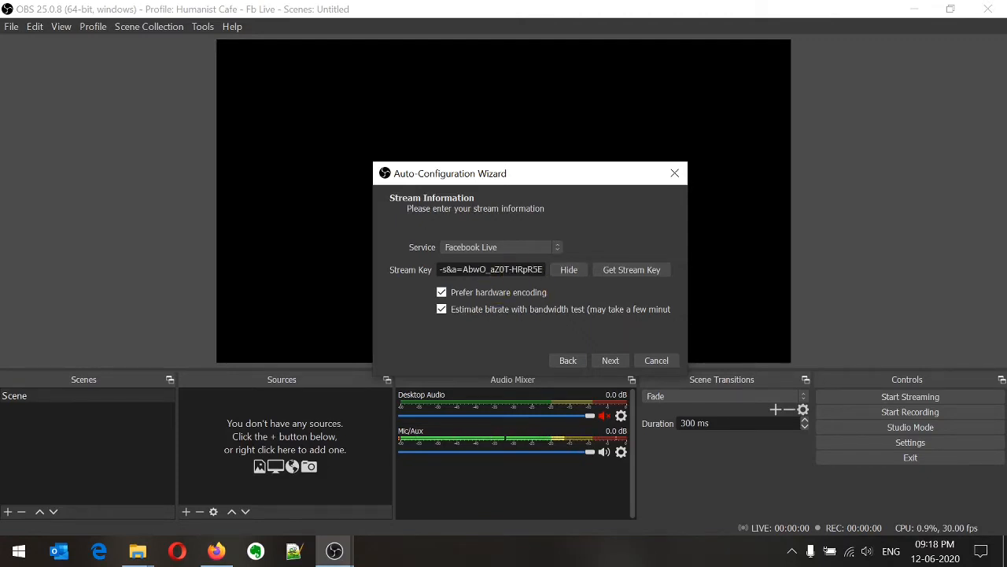
left_click_drag(508, 269, 440, 275)
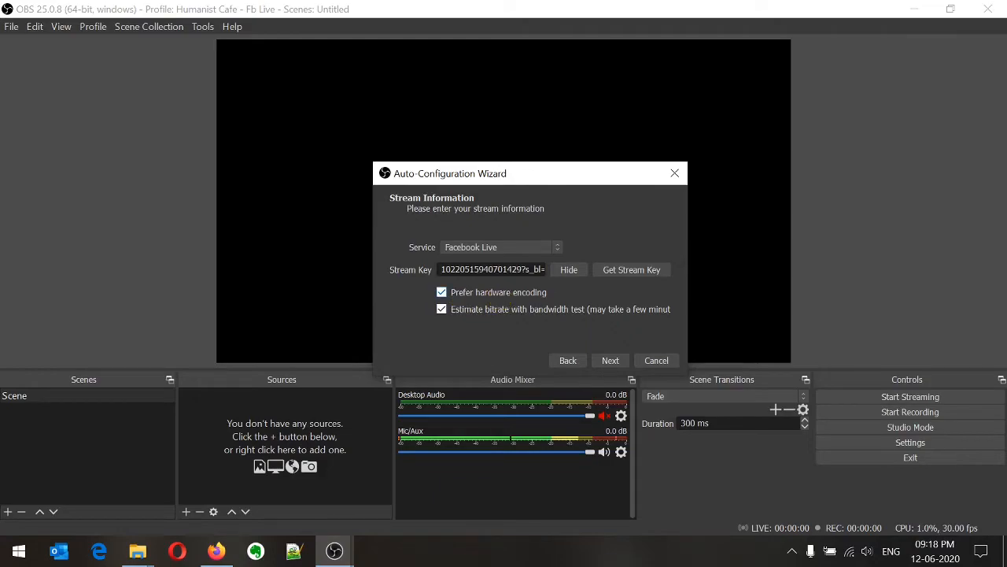
left_click(216, 551)
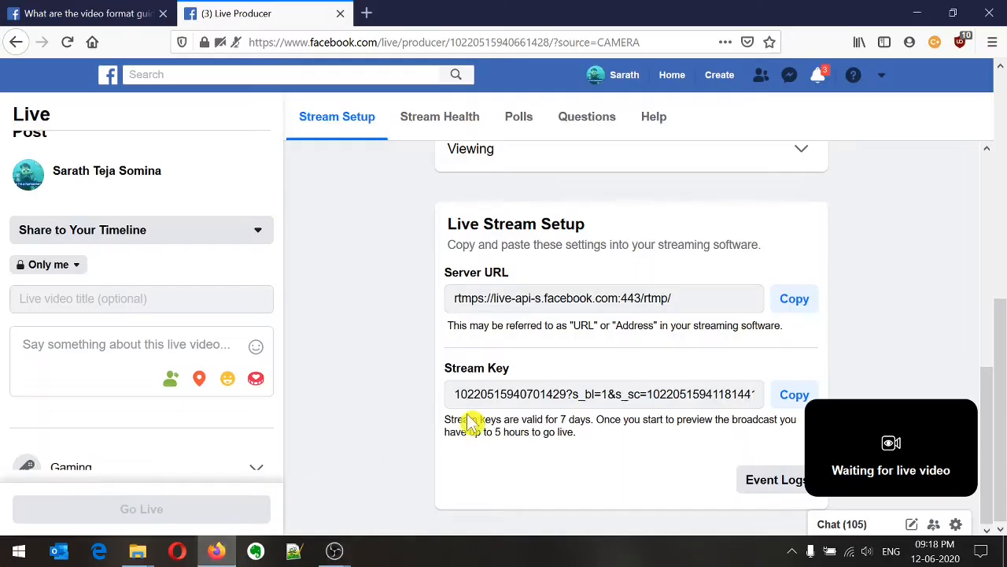
key("alt+Tab")
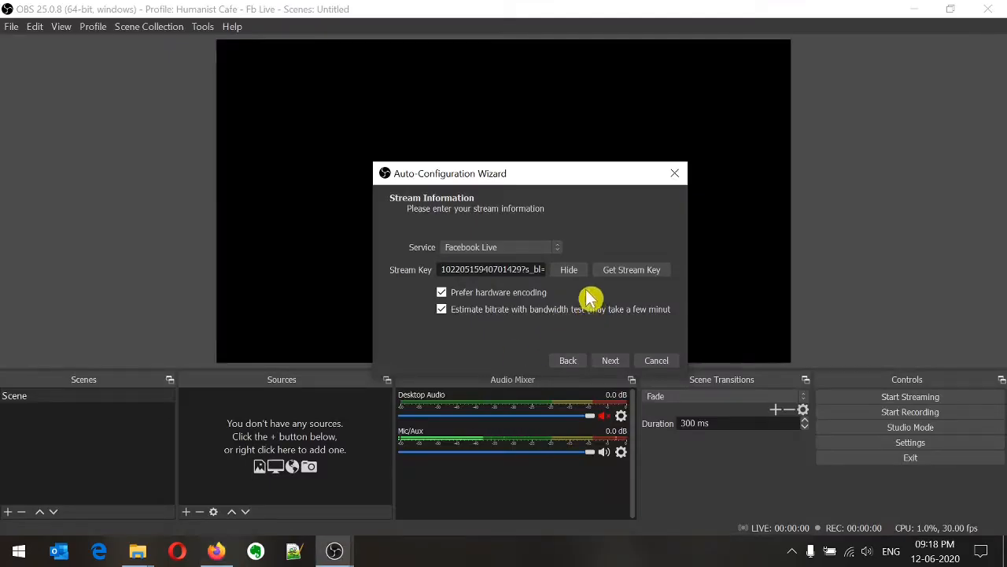
left_click(567, 270)
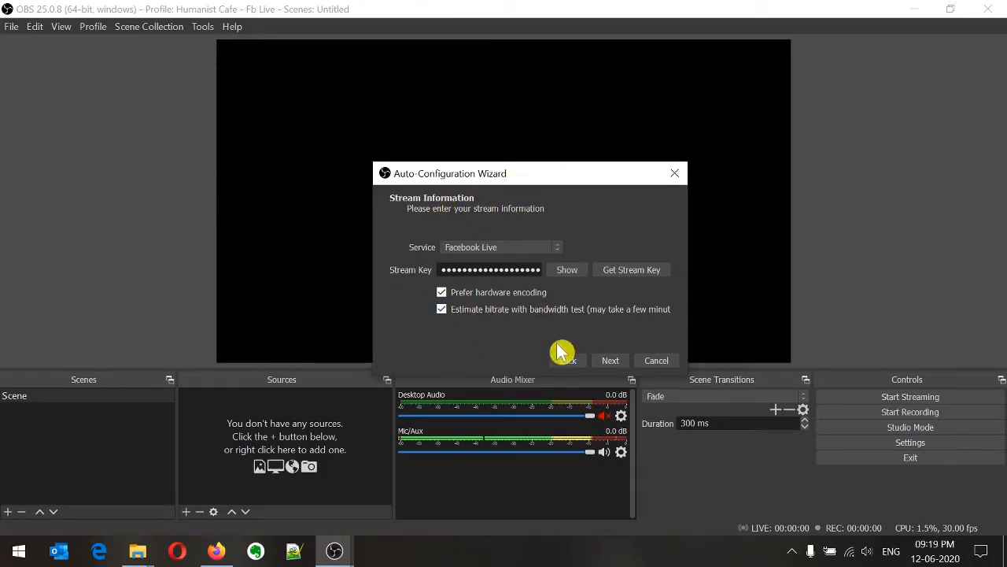
Step: Continue past the stream information and accept the stream warning to run the bandwidth test
left_click(610, 360)
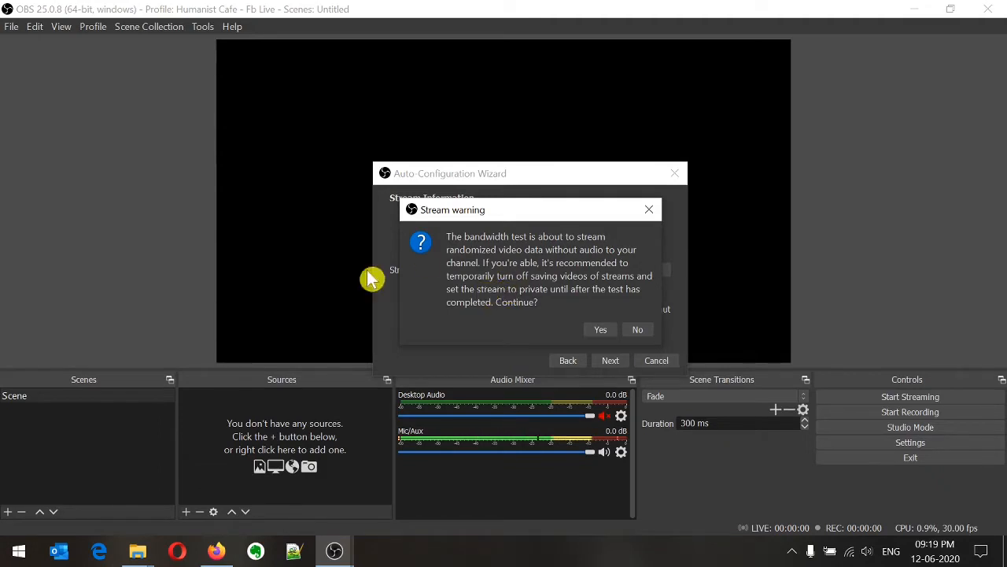
left_click(216, 551)
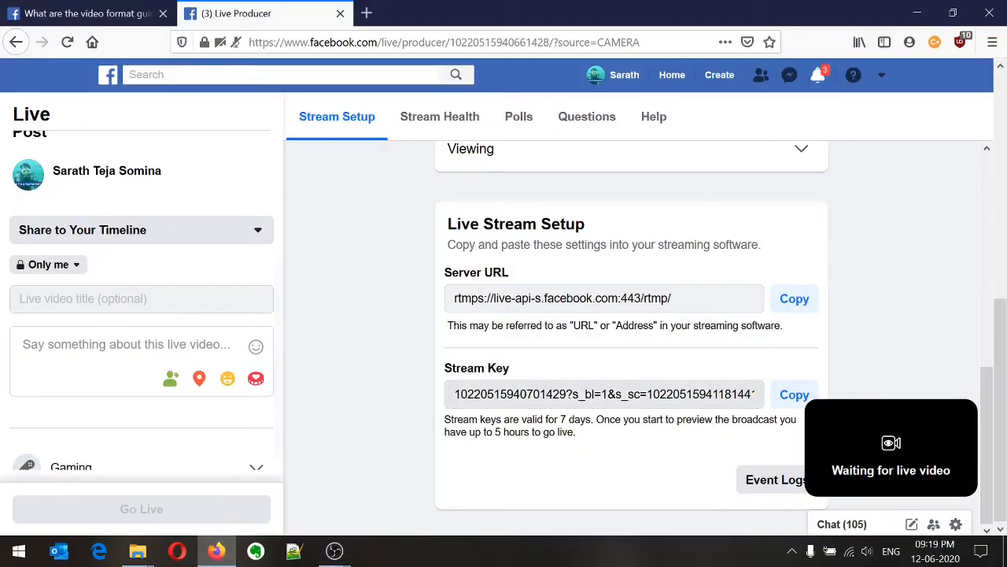
left_click(218, 551)
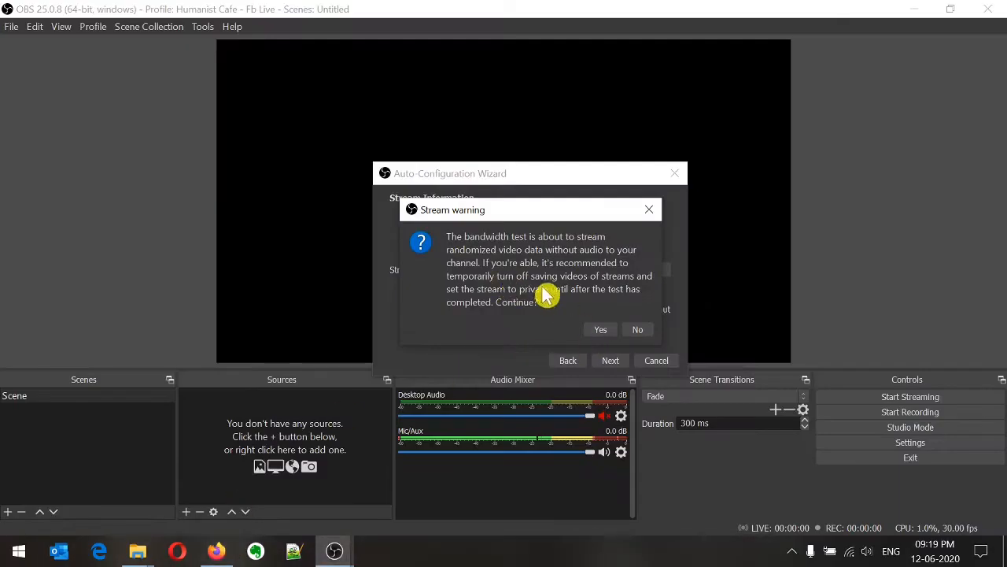
left_click(602, 332)
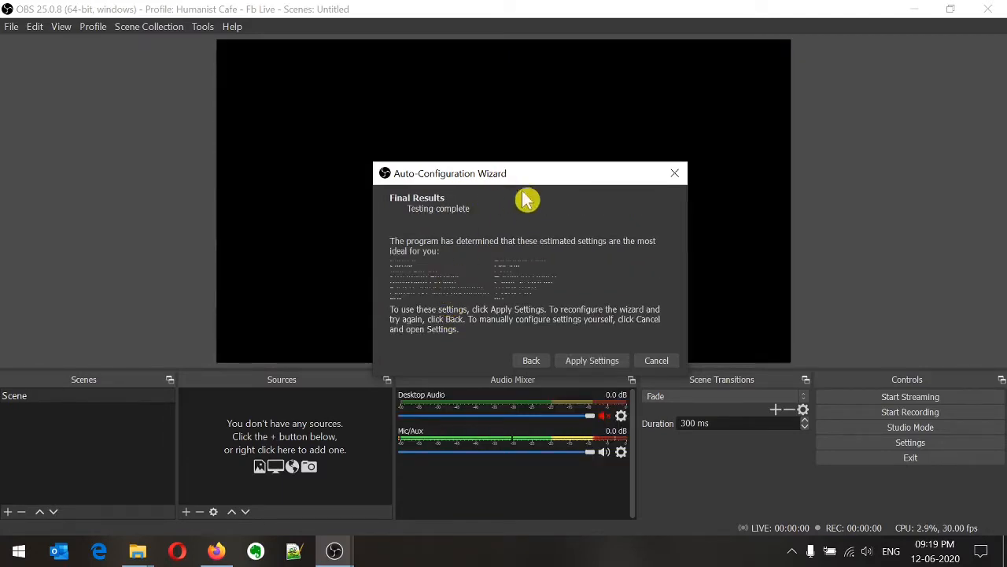
Step: Enlarge the wizard window to show the full final results and apply the estimated settings
left_click_drag(546, 179, 491, 91)
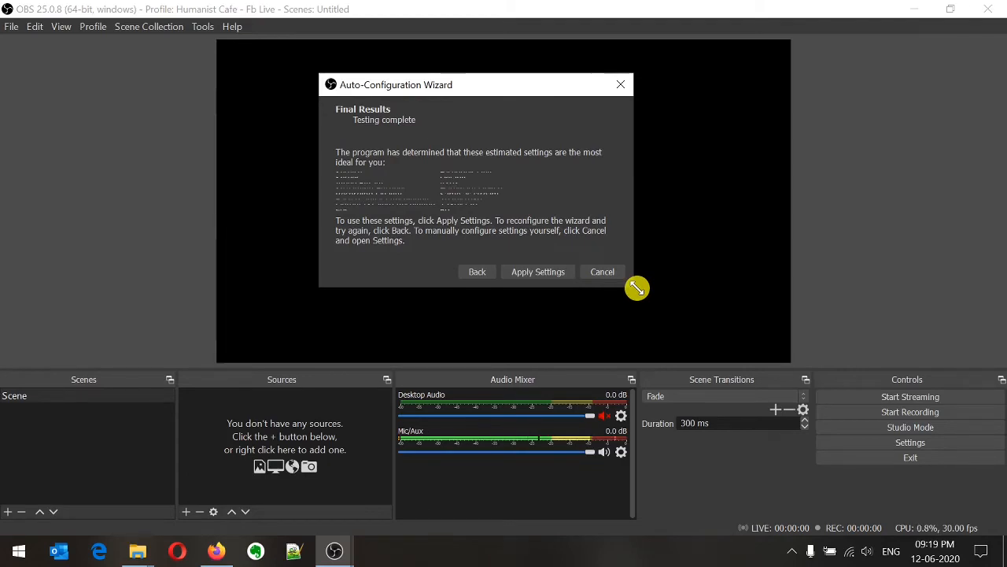
left_click_drag(637, 288, 773, 363)
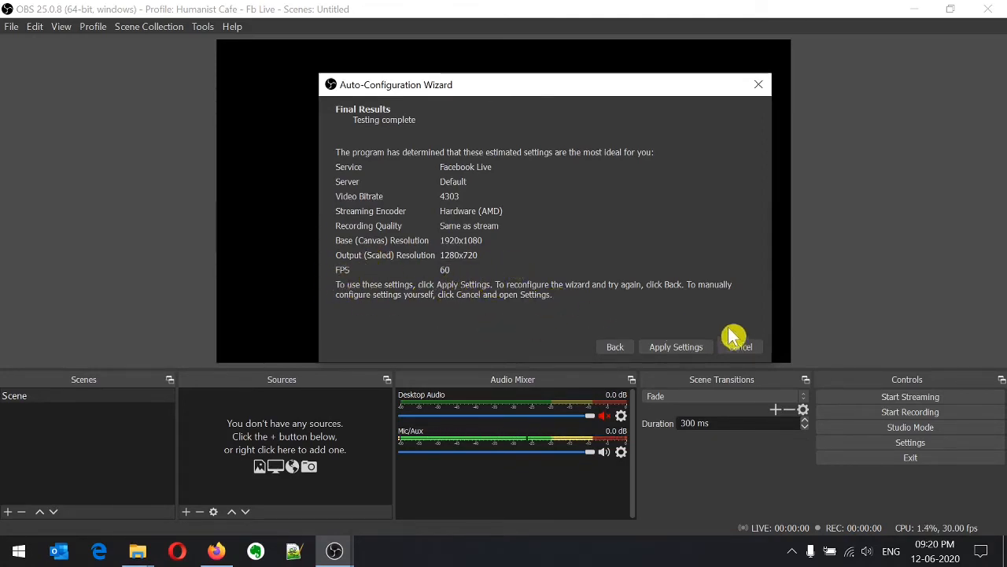
left_click(676, 347)
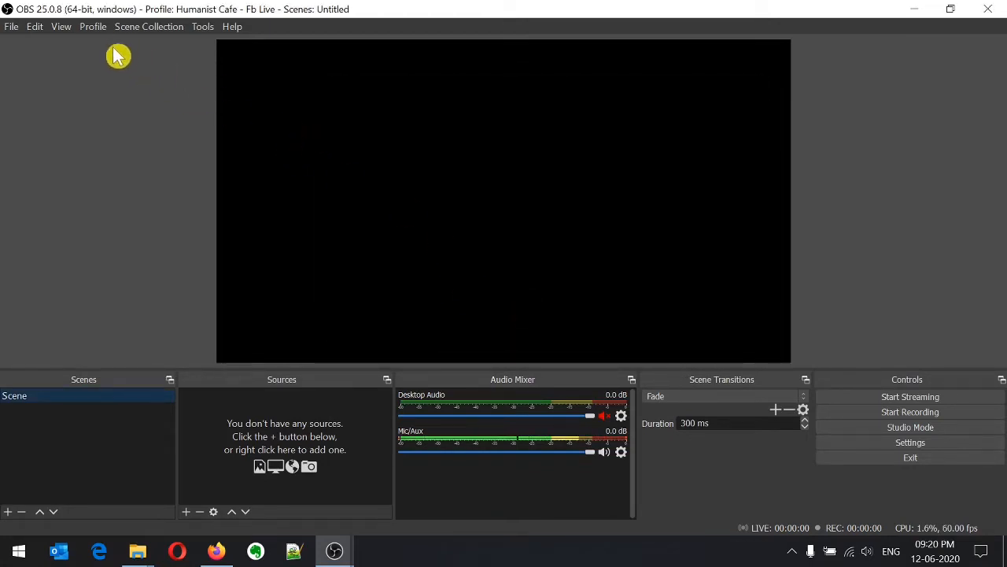
Step: Open the settings and review the general, stream and output pages
left_click(855, 449)
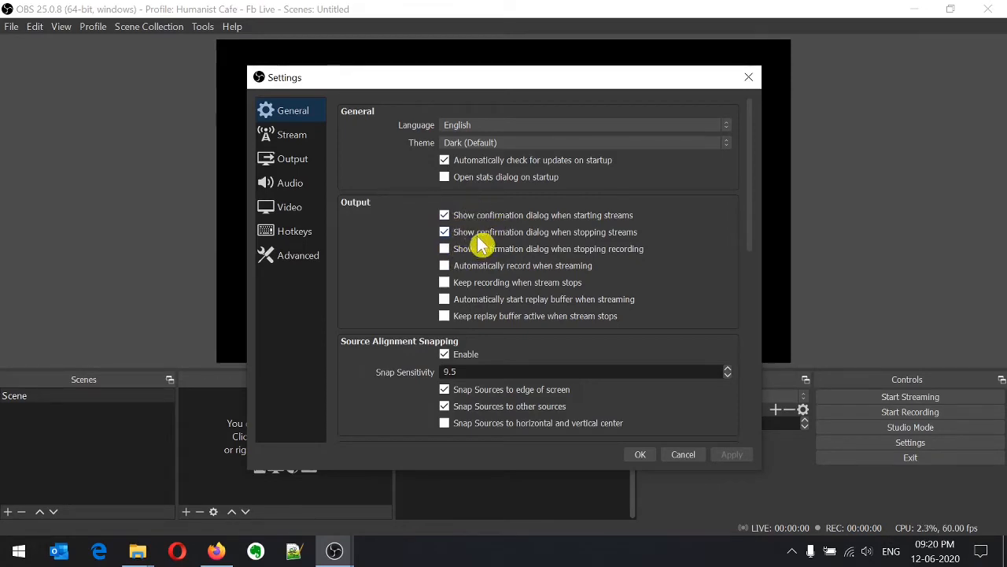
left_click(296, 137)
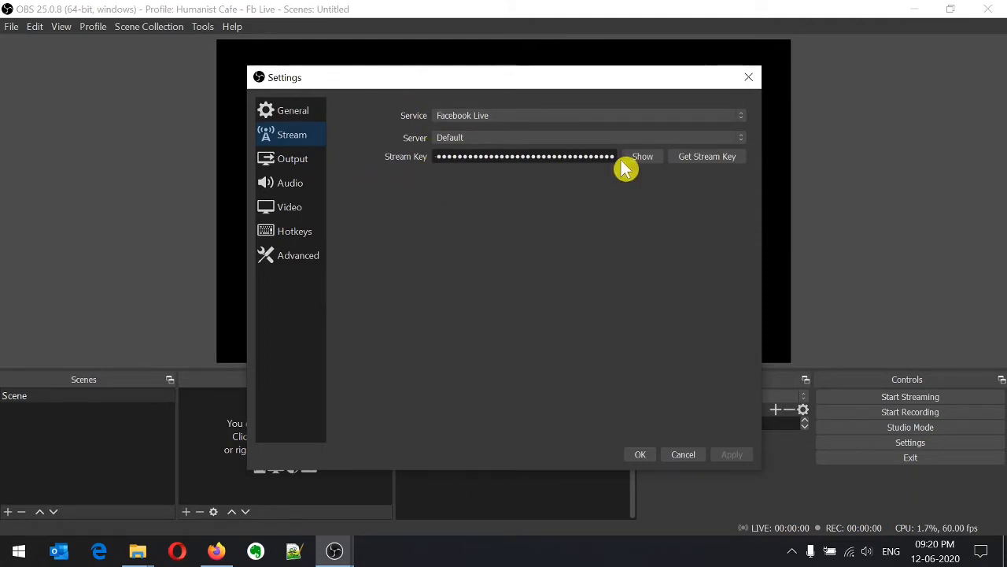
left_click(295, 161)
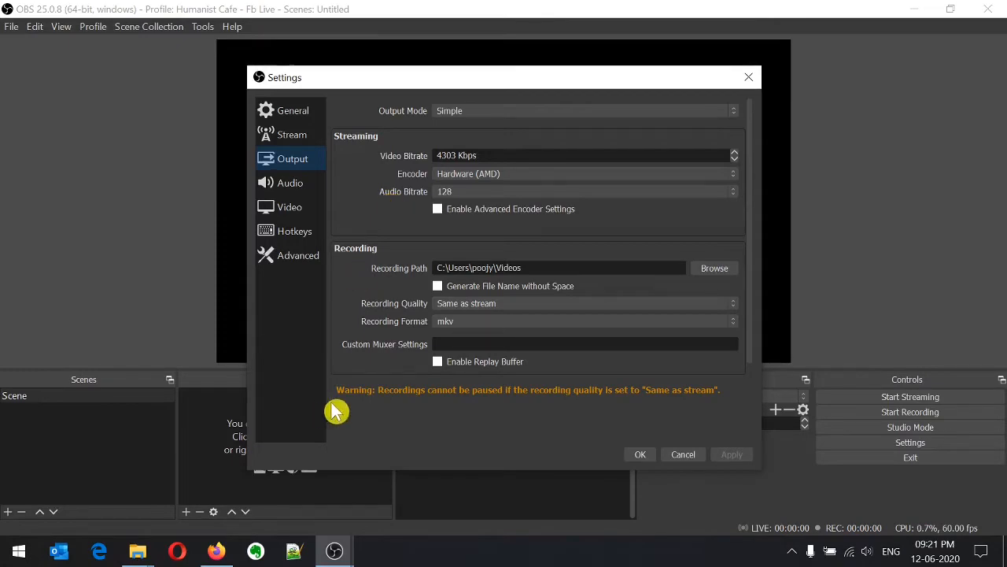
Step: Check Facebook's video format guidelines in Firefox, return to OBS Studio and set the streaming video bitrate to 4000 Kbps
left_click(220, 554)
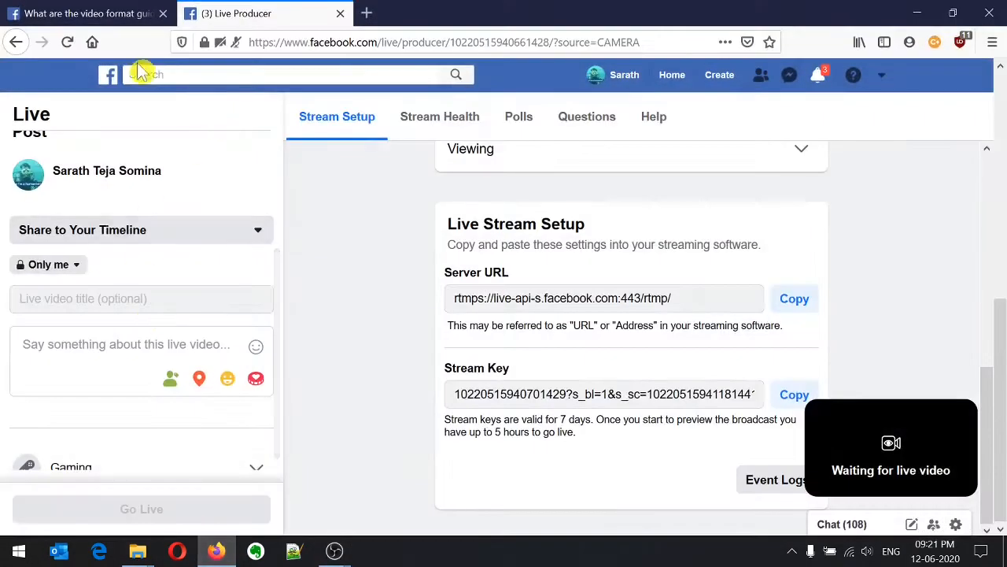
left_click(117, 13)
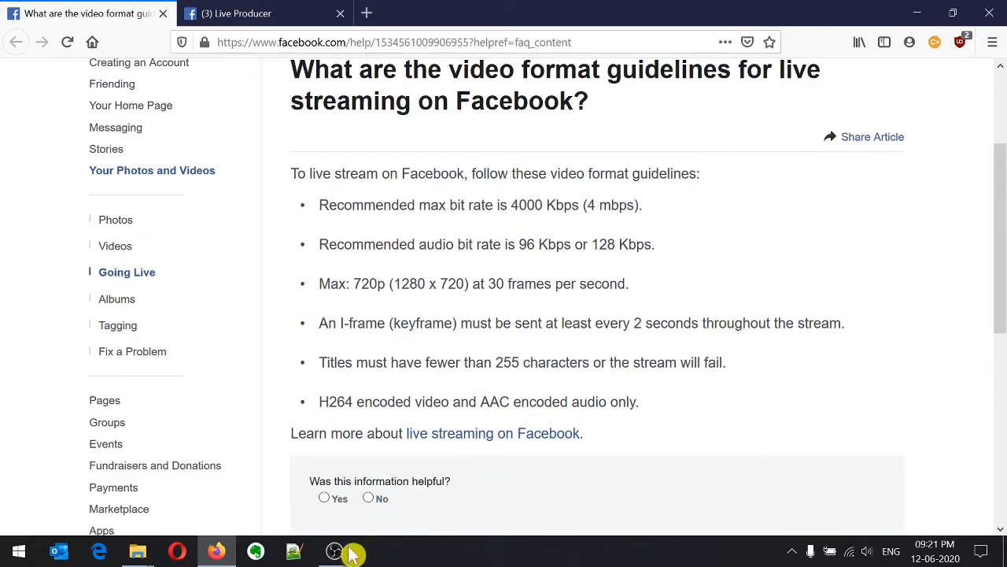
mouse_move(335, 551)
left_click(400, 445)
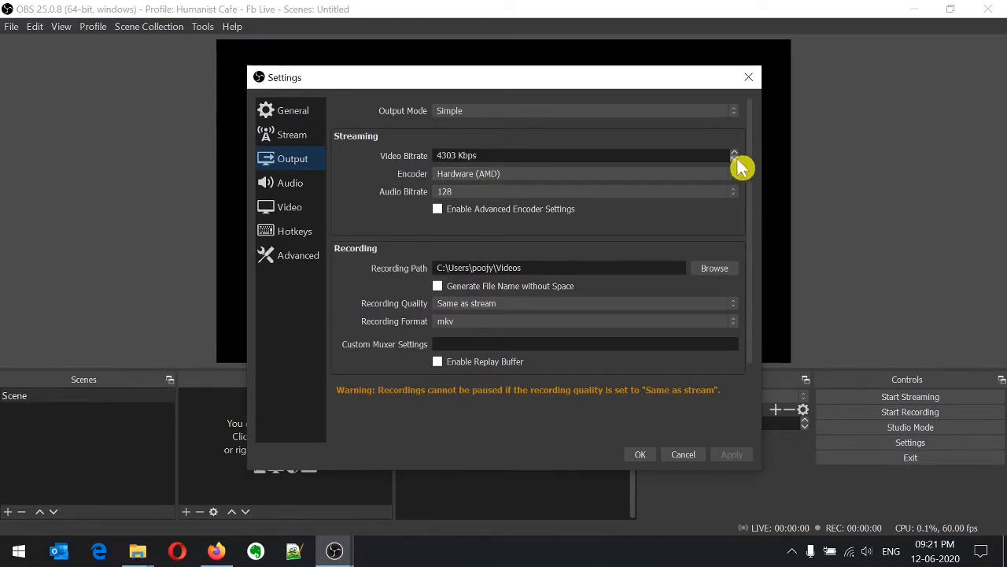
left_click_drag(458, 155, 392, 169)
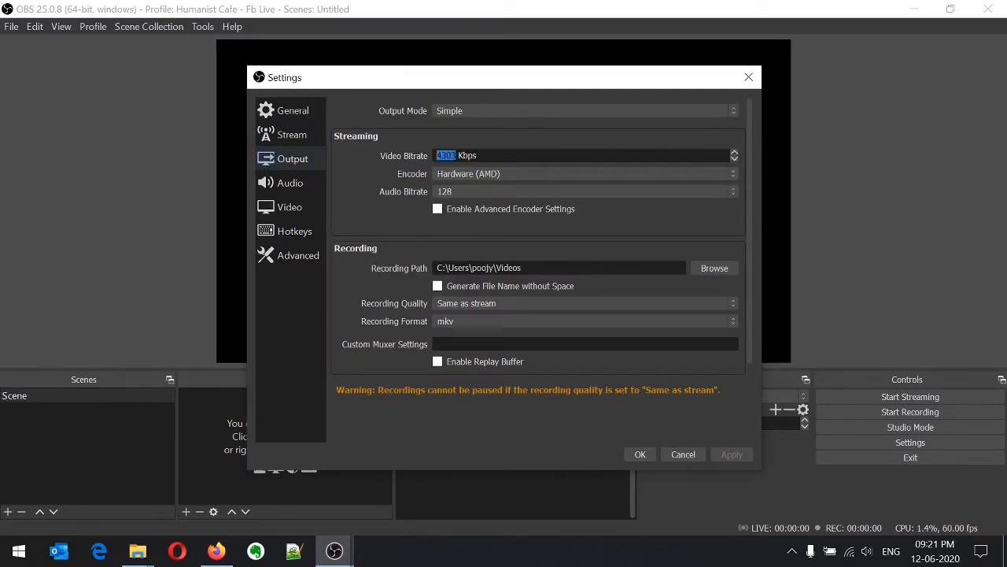
type("400")
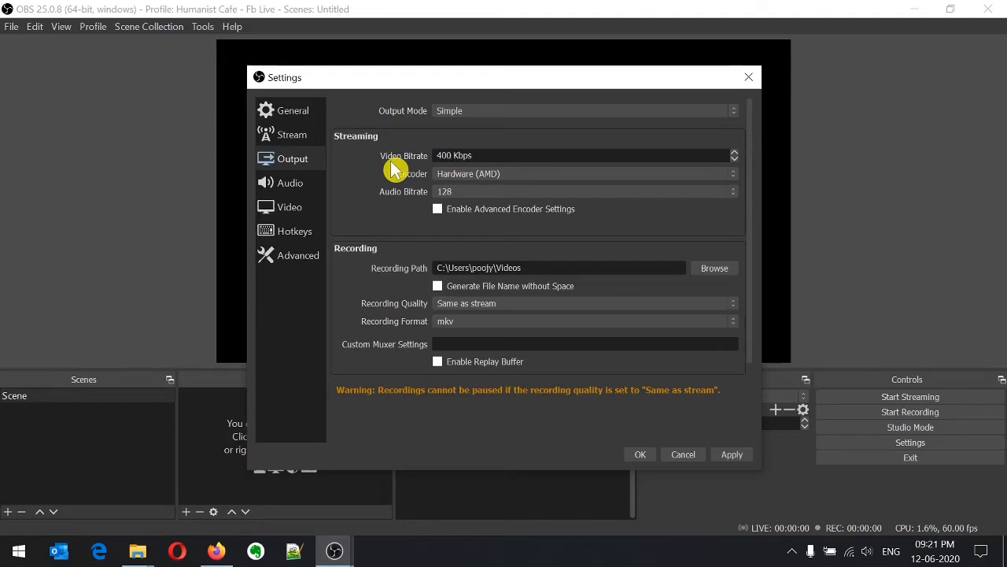
type("0")
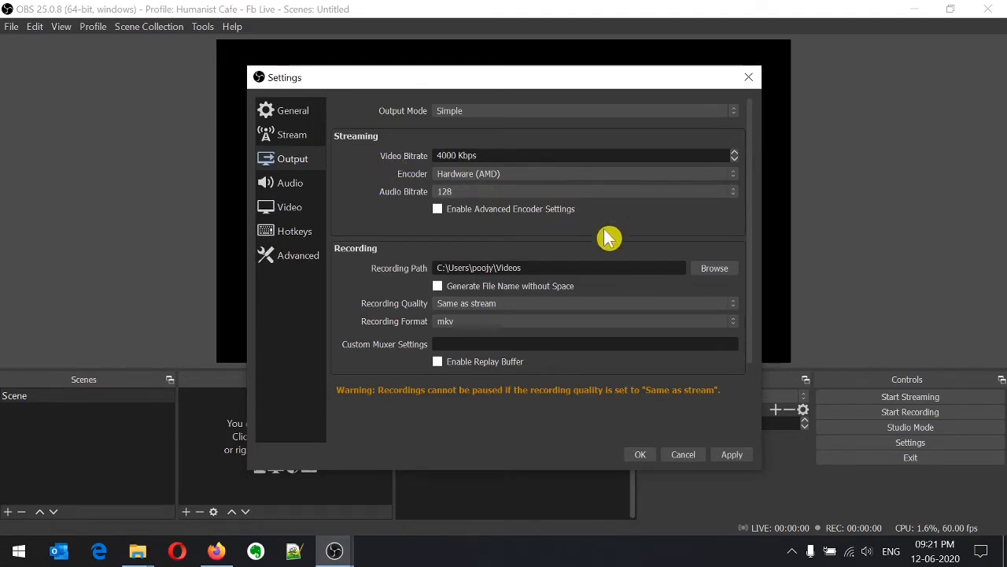
Step: Review the streaming encoder options, keeping Hardware (AMD), and compare the audio bitrate with Facebook's guidelines in Firefox
left_click(703, 176)
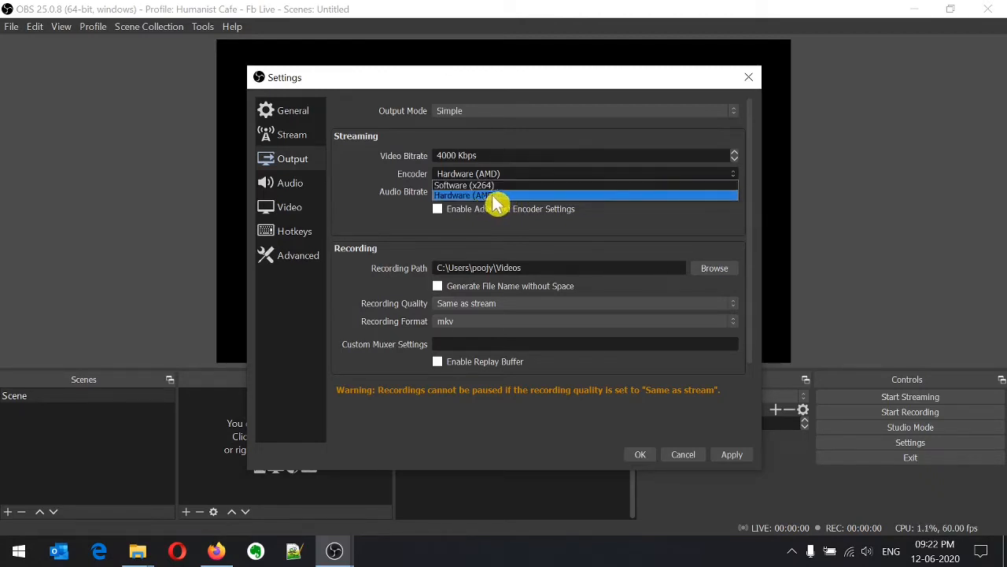
left_click(575, 196)
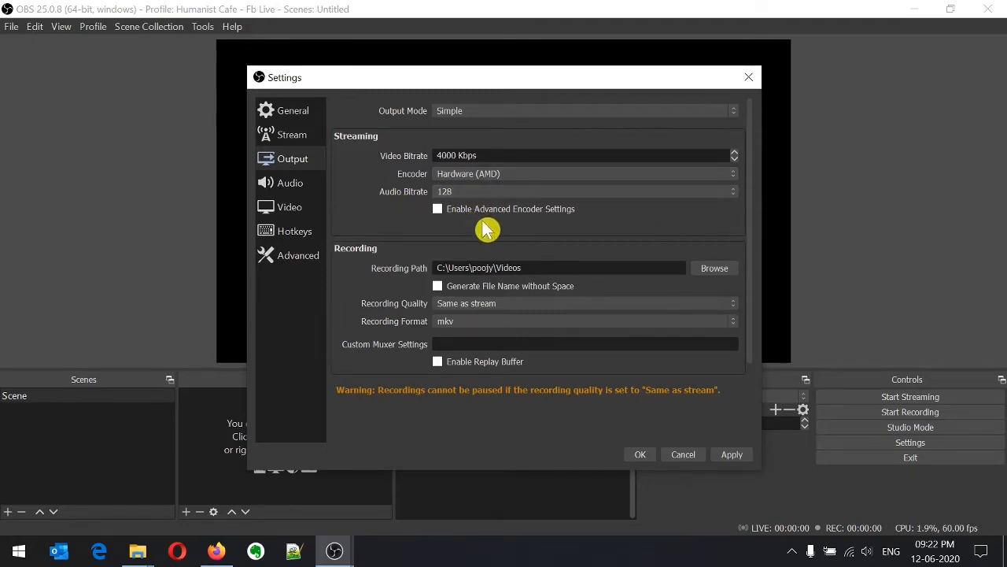
key("alt+Tab")
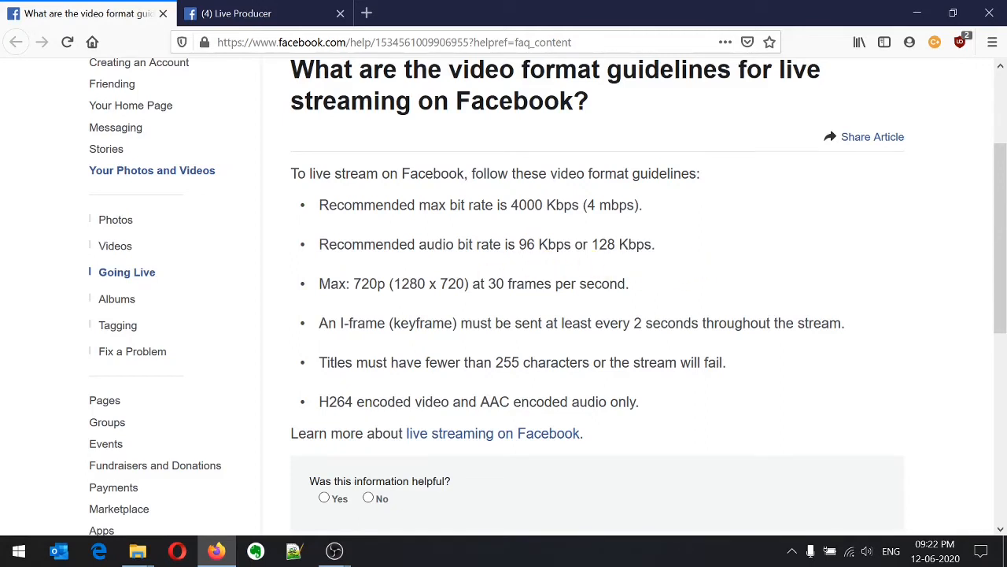
key("alt+Tab")
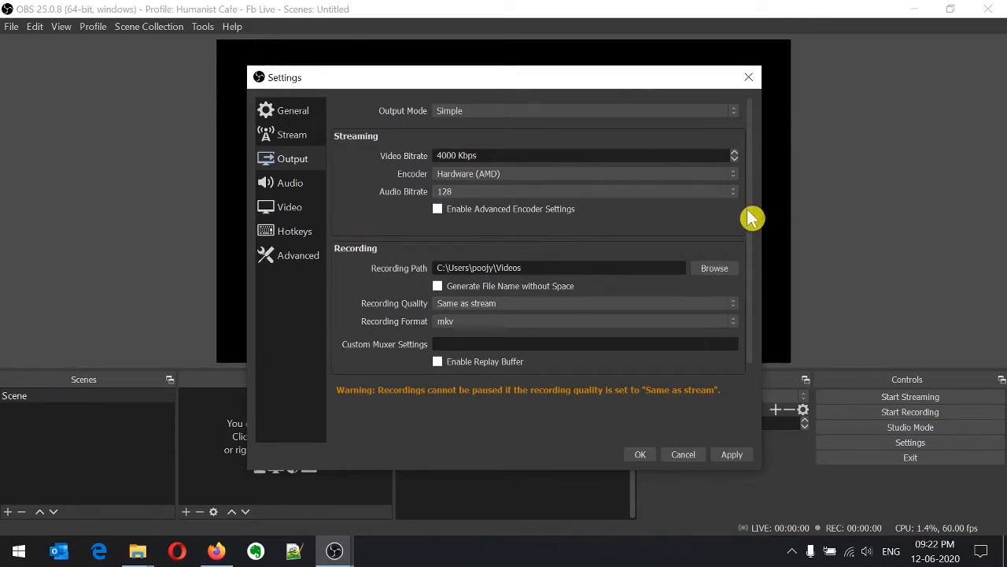
Step: Set the recording quality to Indistinguishable Quality, Large File Size
left_click_drag(751, 216, 750, 263)
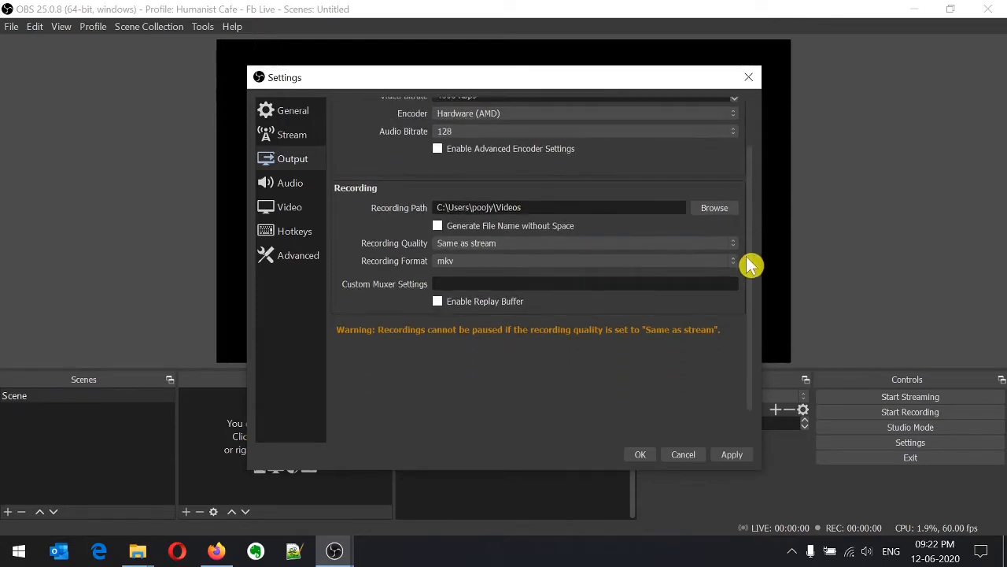
left_click(706, 245)
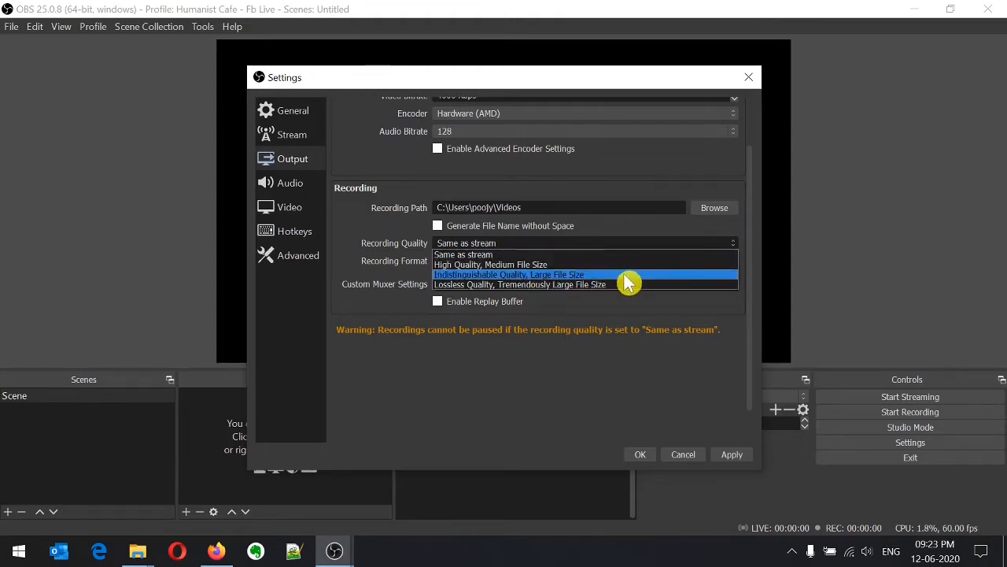
left_click(626, 274)
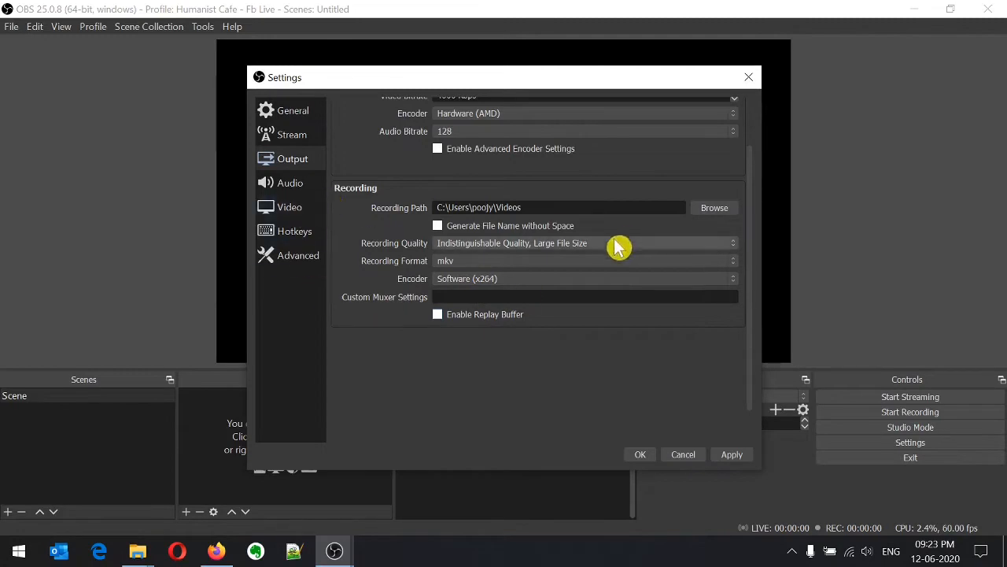
Step: Open the audio settings and compare them with Facebook's format guidelines in Firefox, returning to OBS Studio each time
left_click(299, 188)
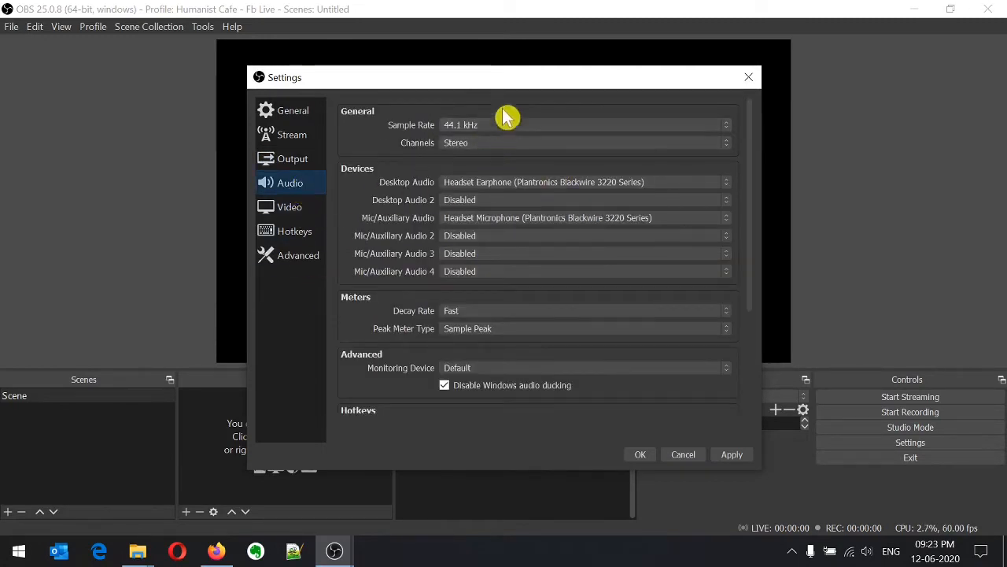
left_click(216, 551)
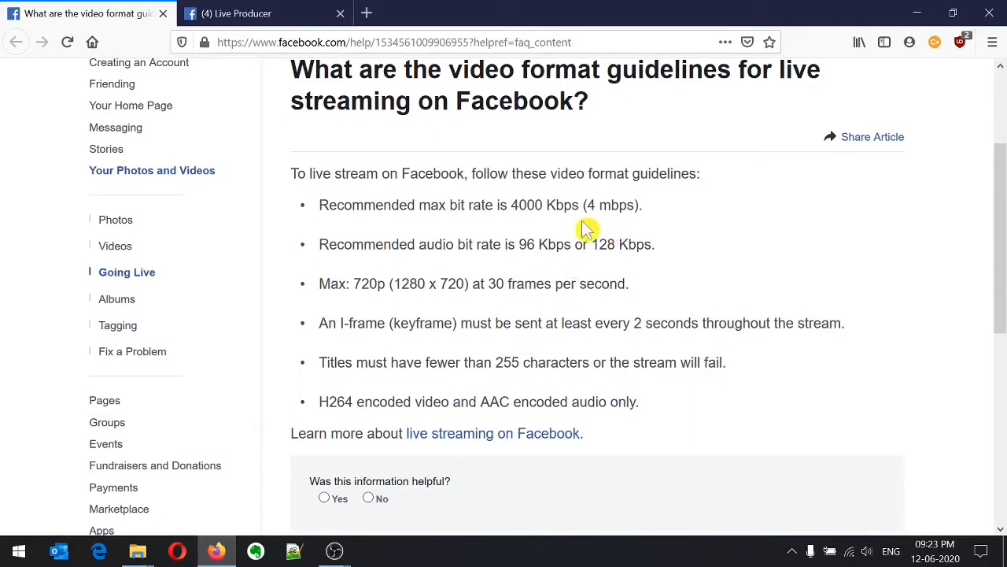
key("alt+Tab")
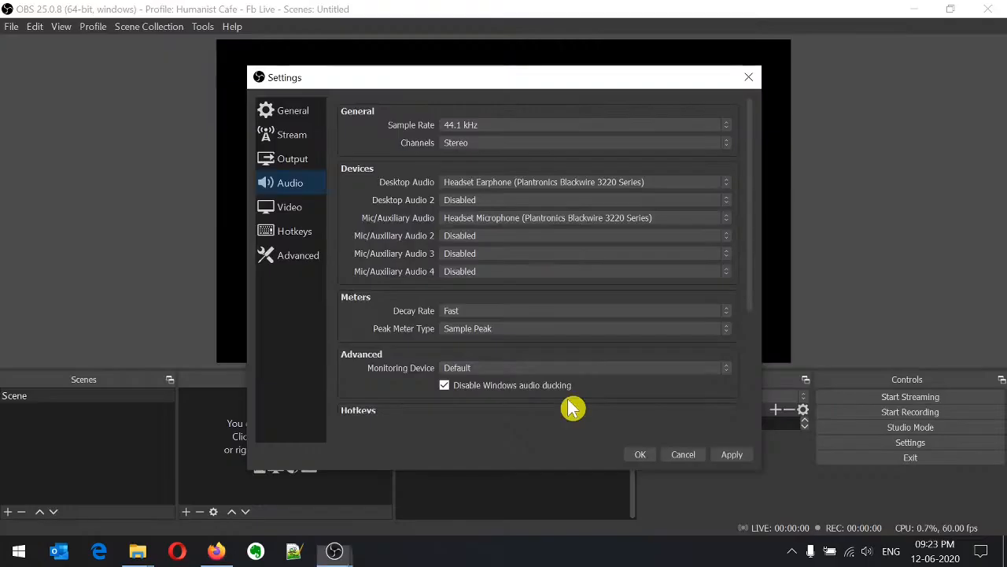
key("alt+Tab")
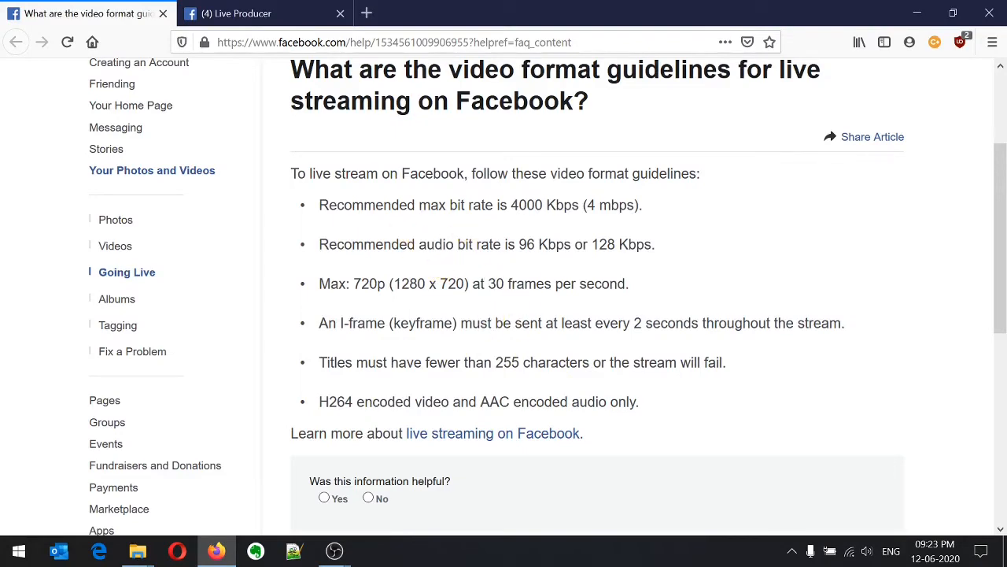
key("alt+Tab")
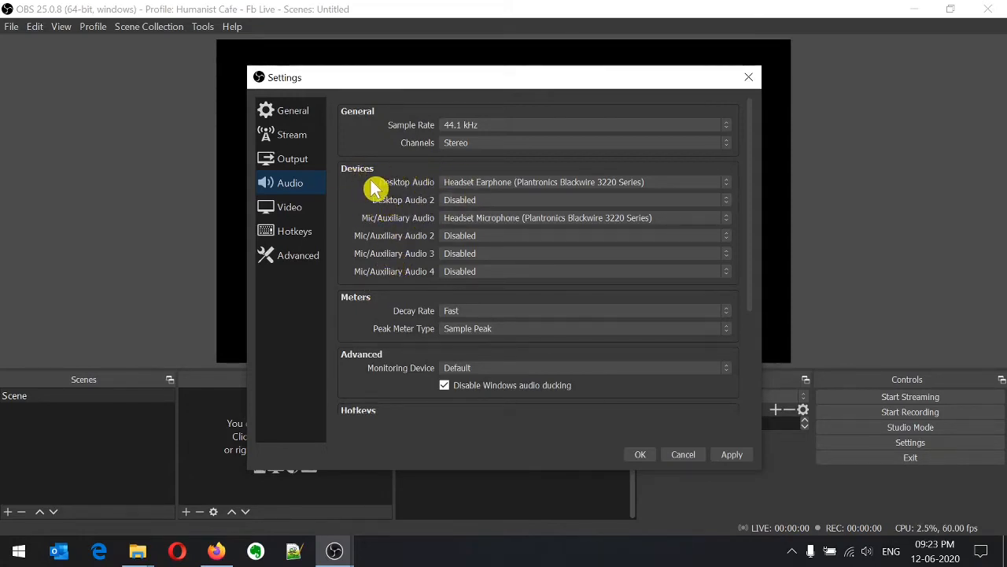
Step: Select the Plantronics headset earphone for Desktop Audio and its microphone for Mic/Auxiliary Audio, keeping Mic/Auxiliary Audio 2 disabled
left_click(708, 188)
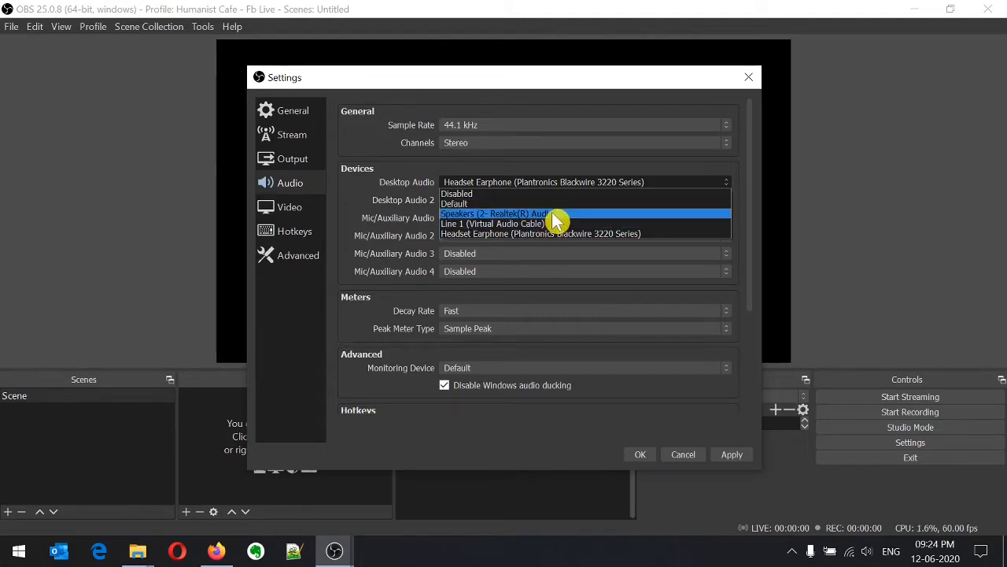
left_click(600, 235)
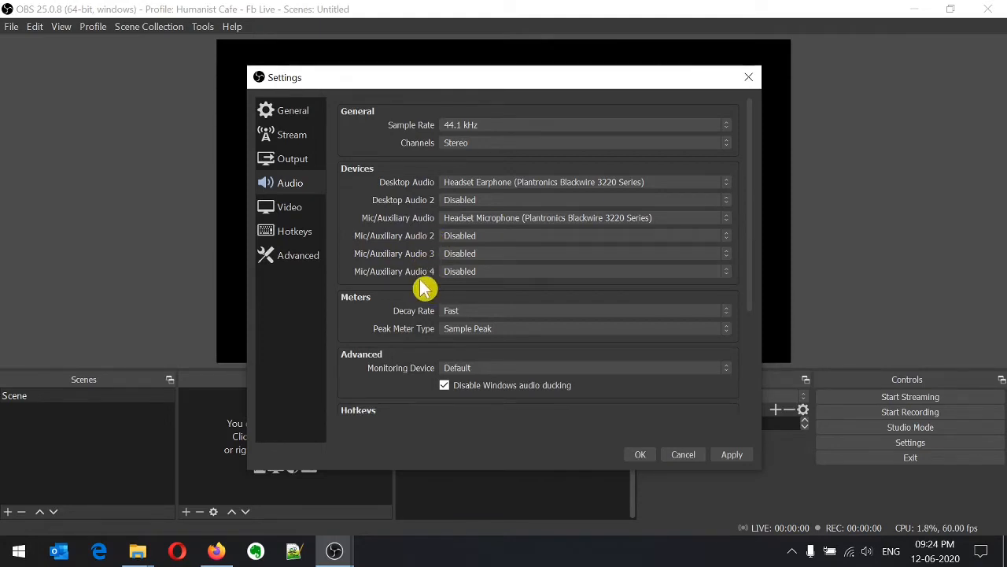
left_click(728, 239)
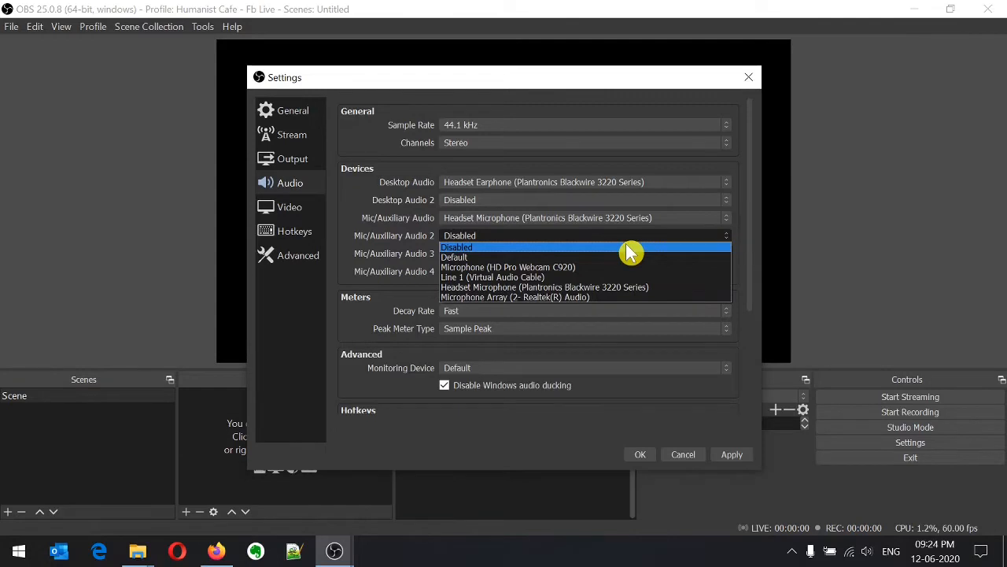
left_click(630, 248)
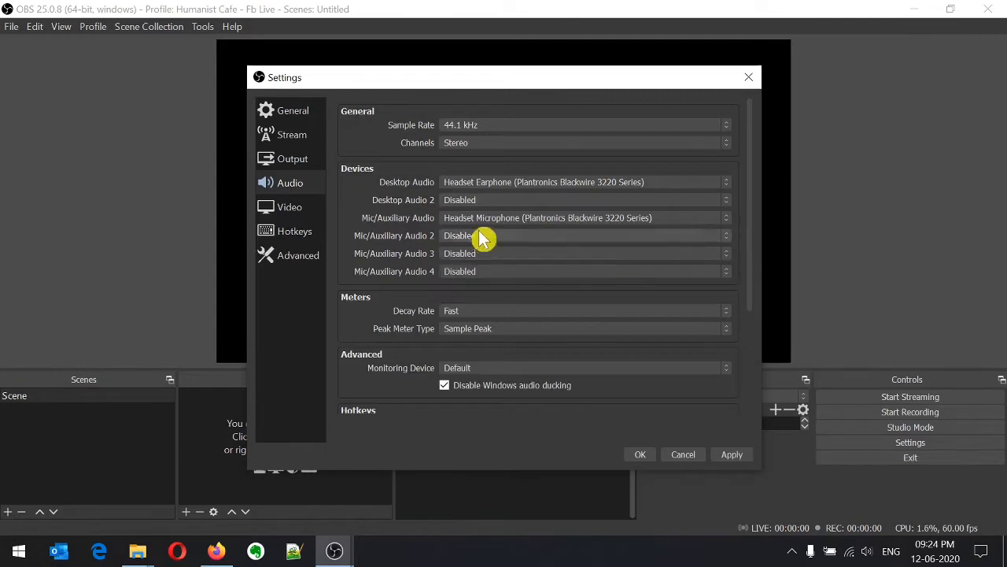
left_click(727, 220)
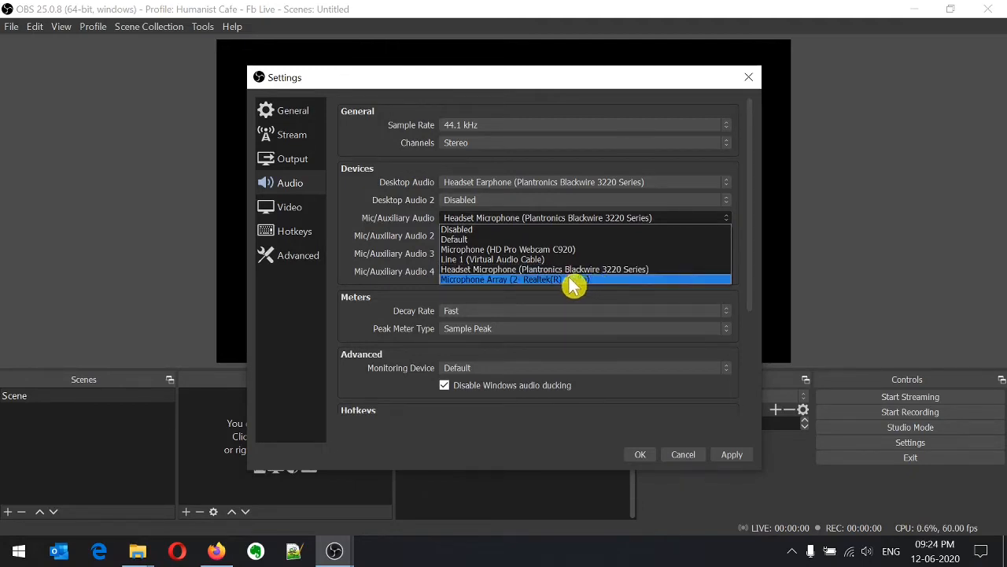
left_click(634, 273)
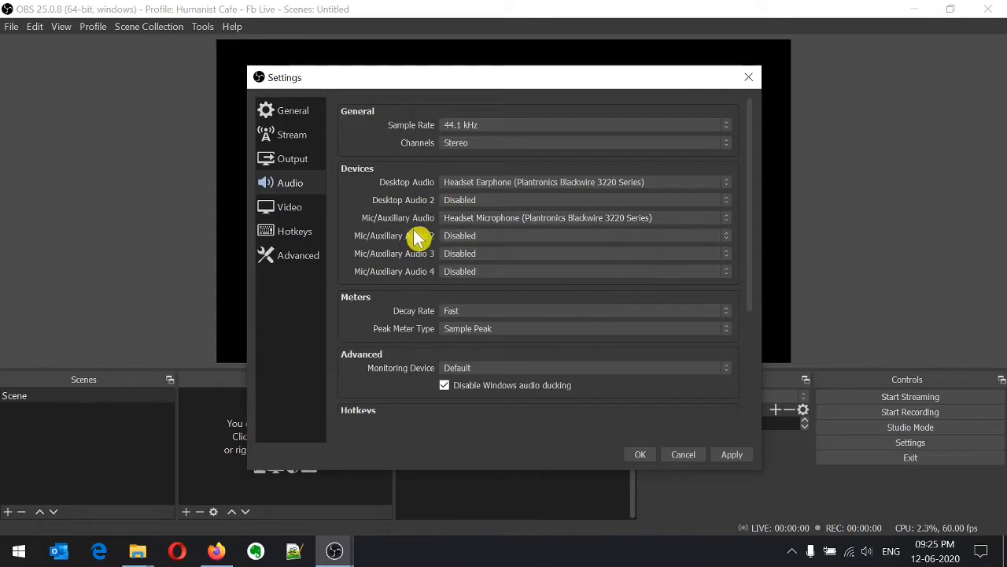
Step: Open the video settings, move the settings window aside to view the preview canvas, and move it back
left_click(290, 208)
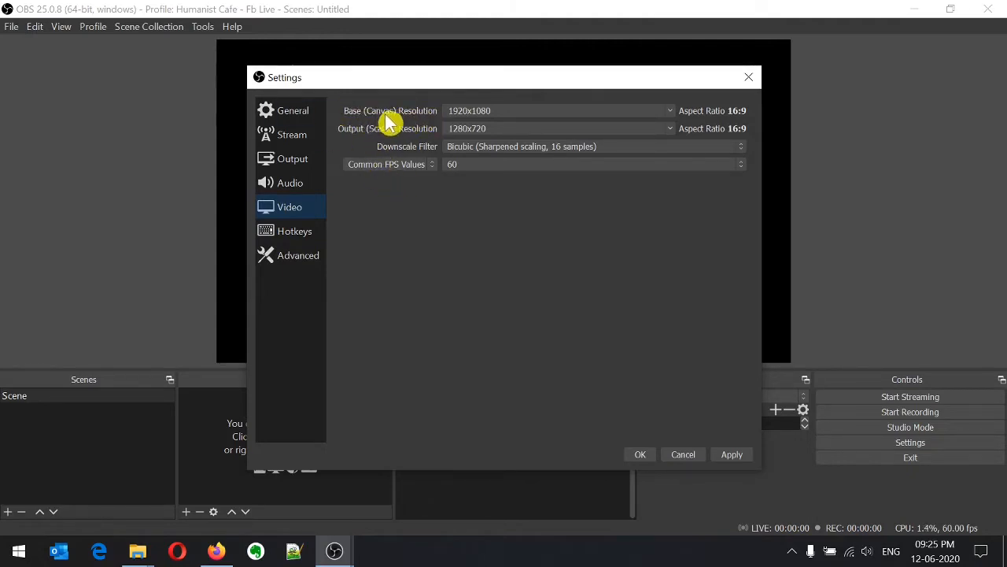
left_click_drag(517, 77, 557, 203)
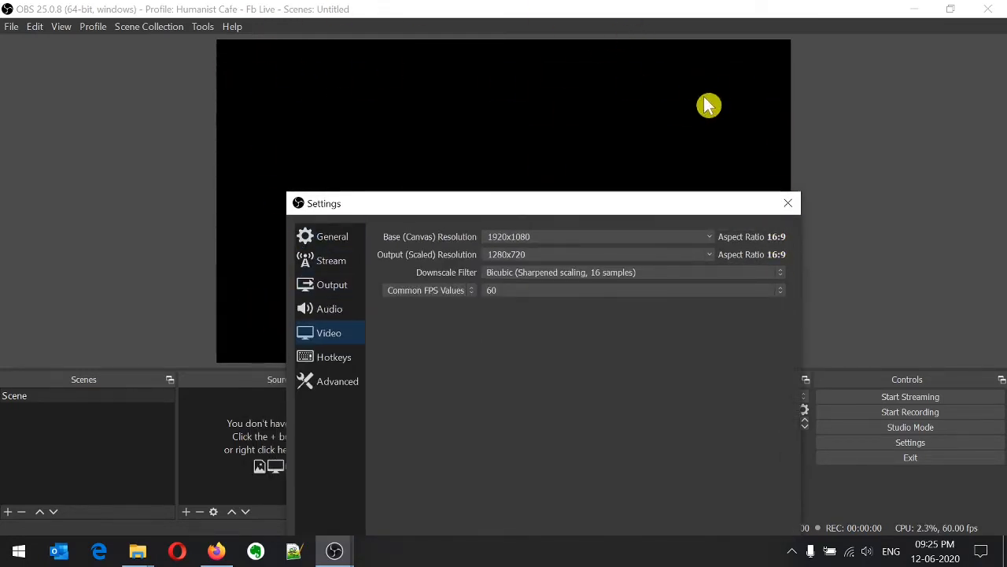
left_click_drag(562, 207, 531, 85)
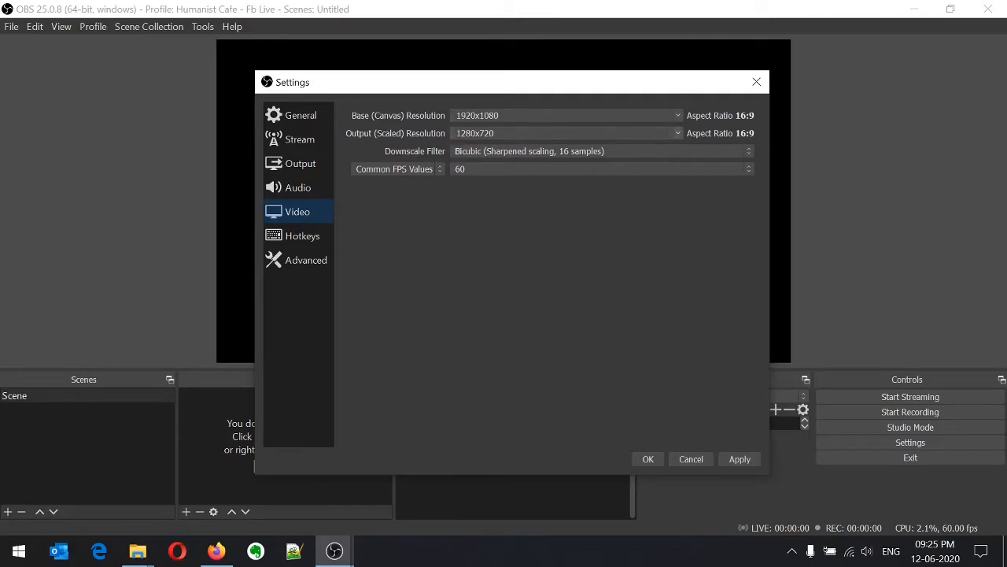
Step: Check the maximum resolution and frame rate in Facebook's format guidelines in Firefox, and return to the OBS Studio video settings
left_click(216, 550)
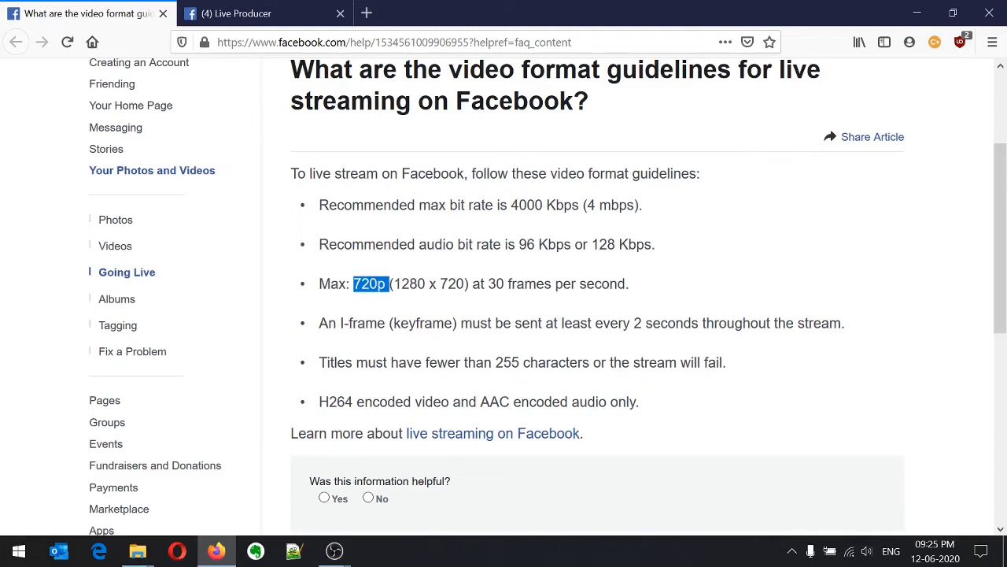
double_click(410, 284)
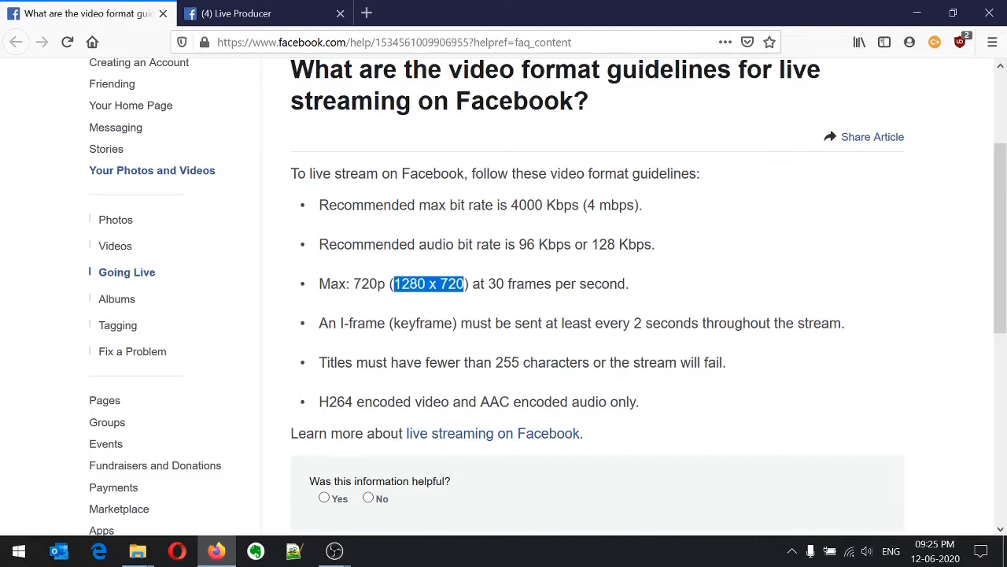
left_click_drag(479, 284, 642, 291)
left_click(642, 291)
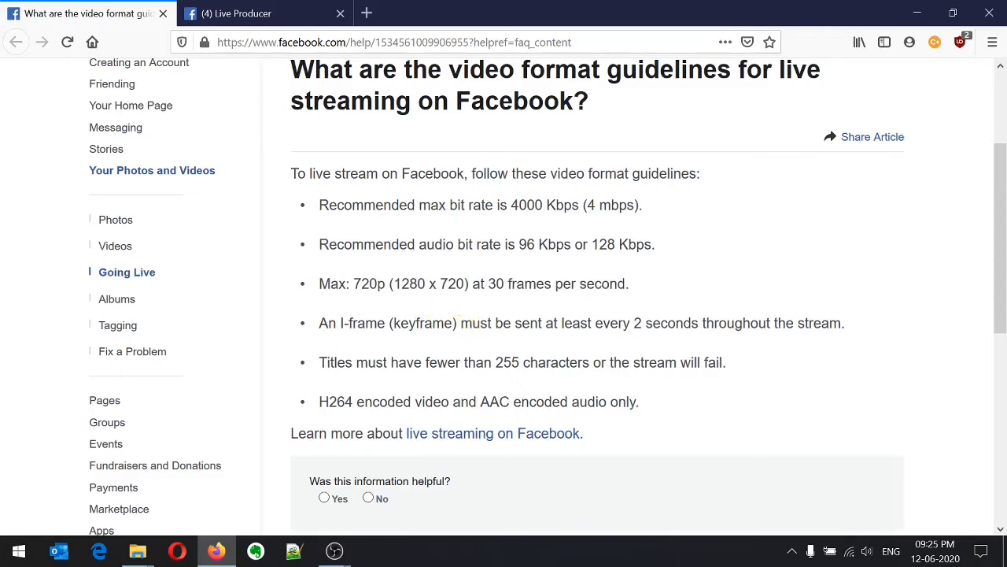
left_click_drag(395, 283, 456, 283)
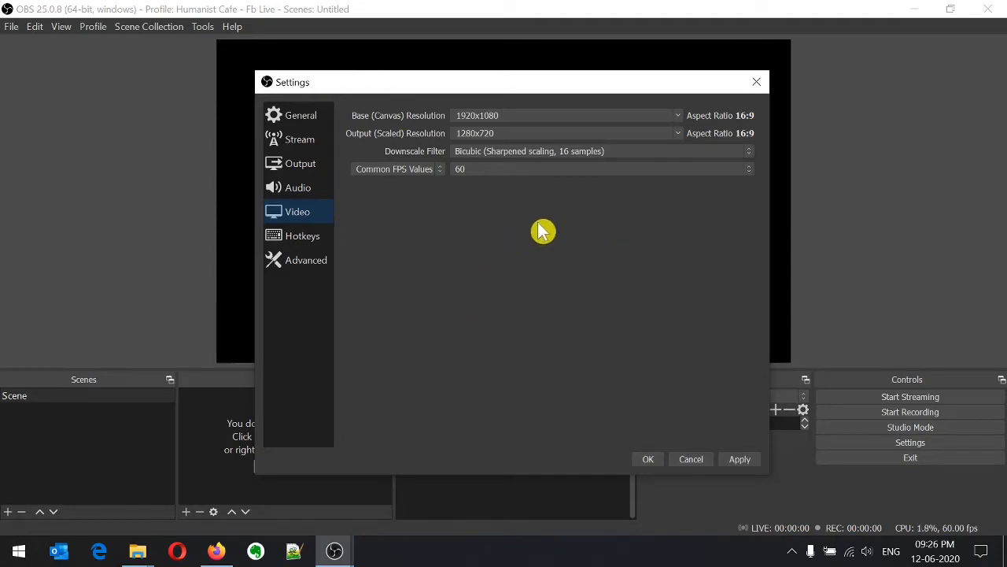
Step: Try the output resolutions 852x480, 640x360 and 960x540, and restore the output resolution to 1280x720
left_click(681, 133)
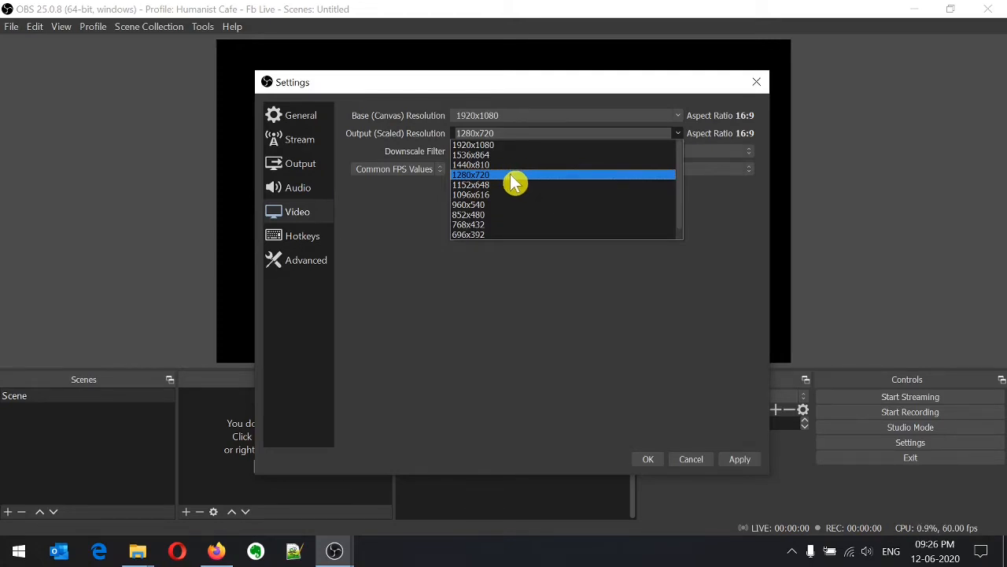
left_click(497, 215)
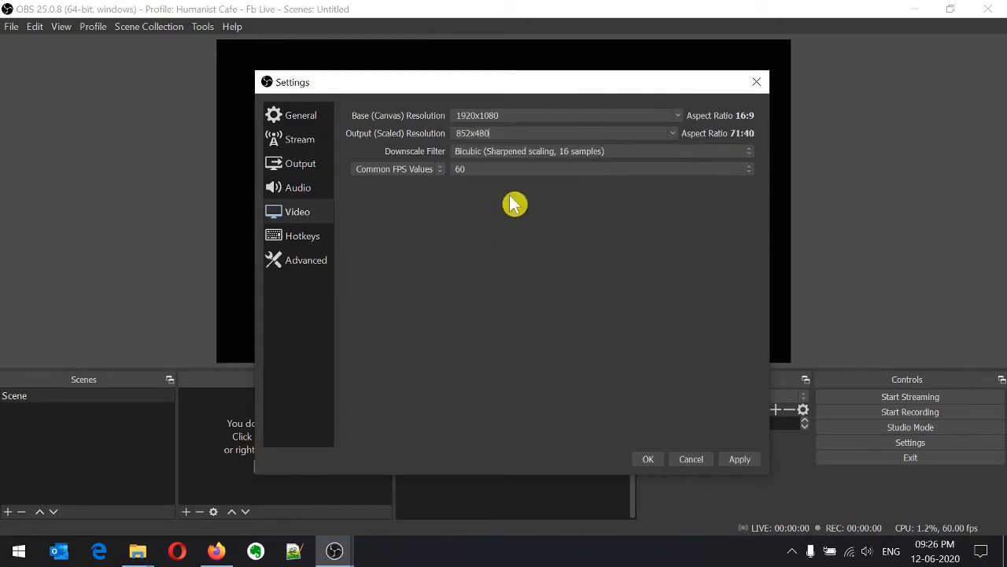
left_click(674, 134)
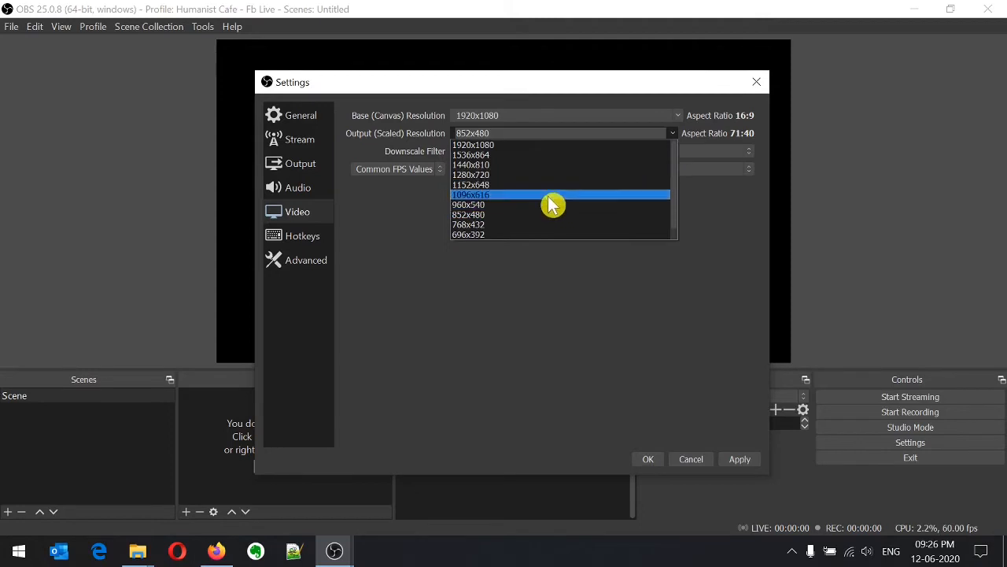
scroll(542, 221, "down", 1)
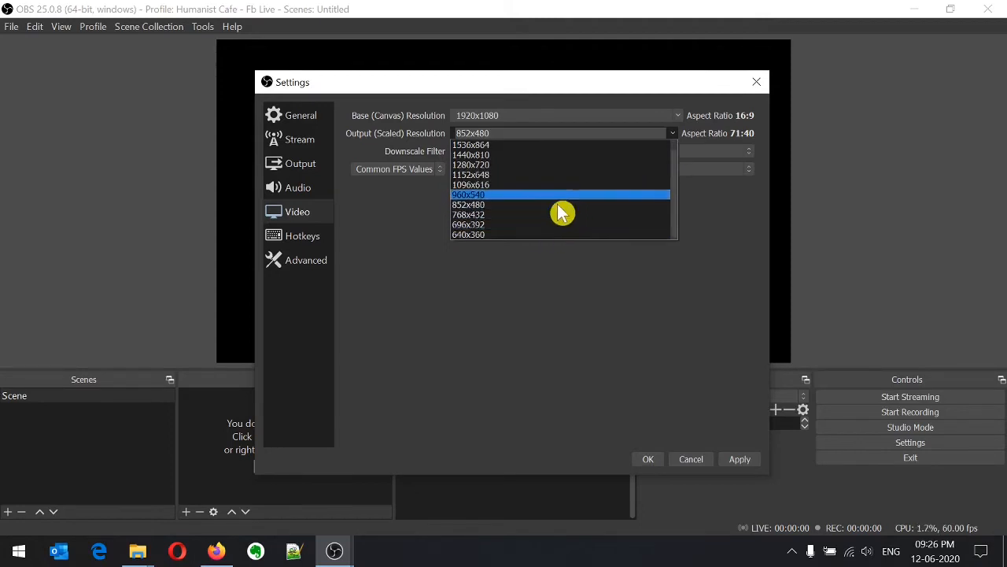
left_click(534, 234)
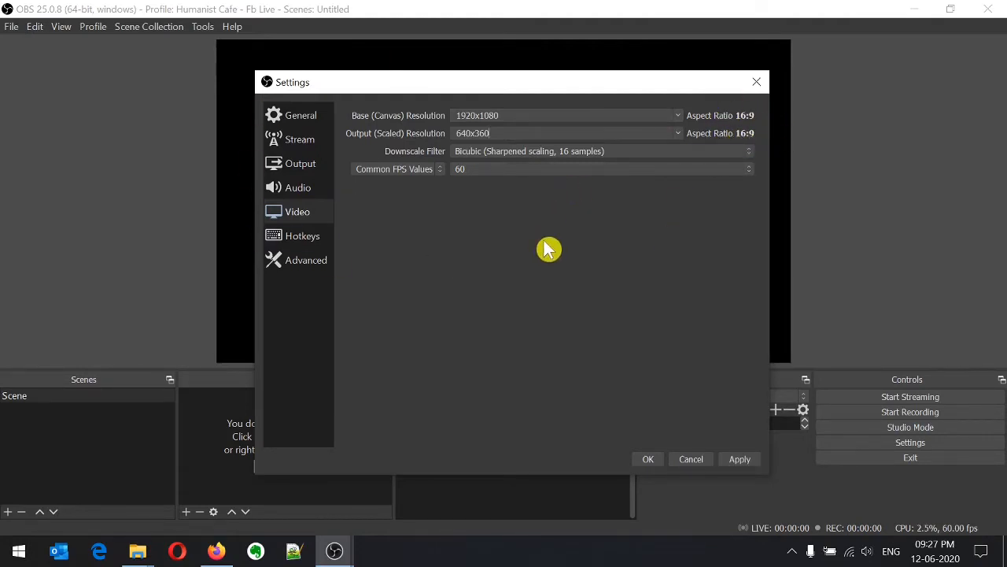
left_click(679, 133)
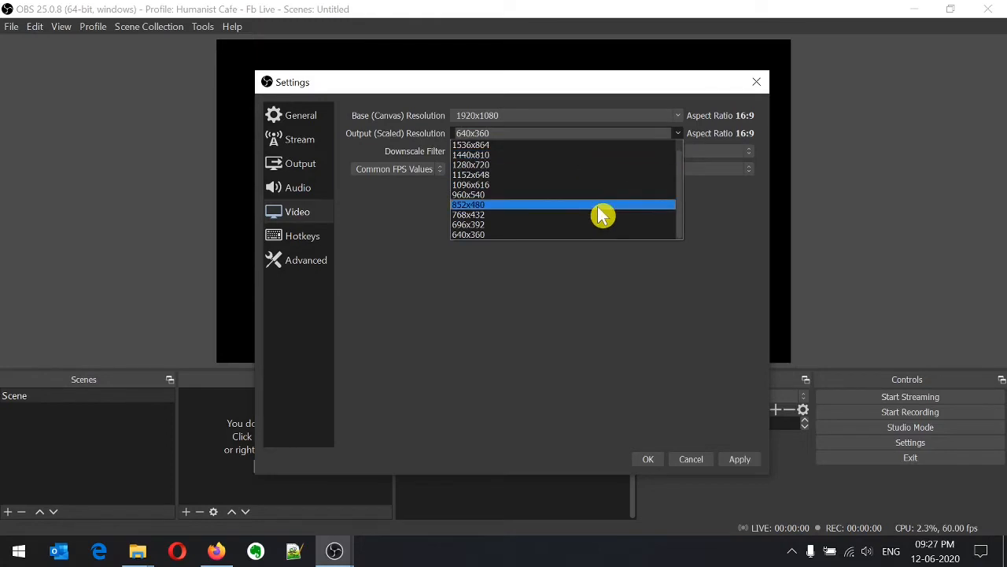
left_click(592, 196)
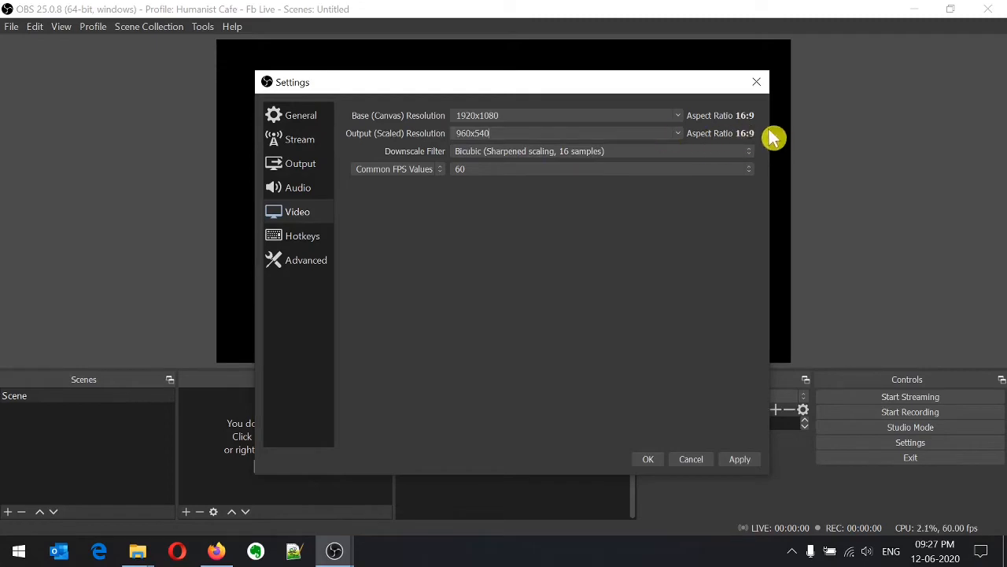
left_click(681, 135)
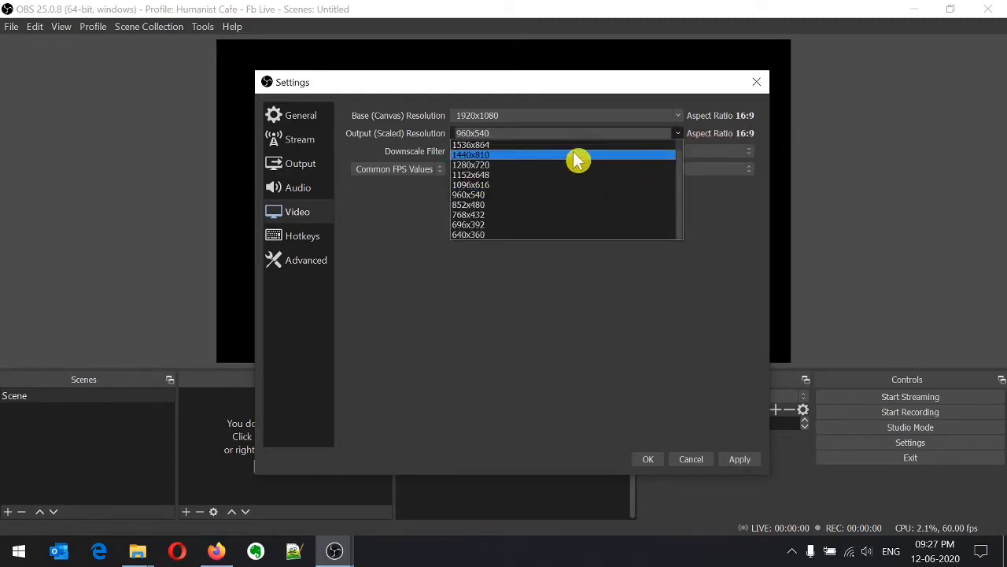
left_click(569, 166)
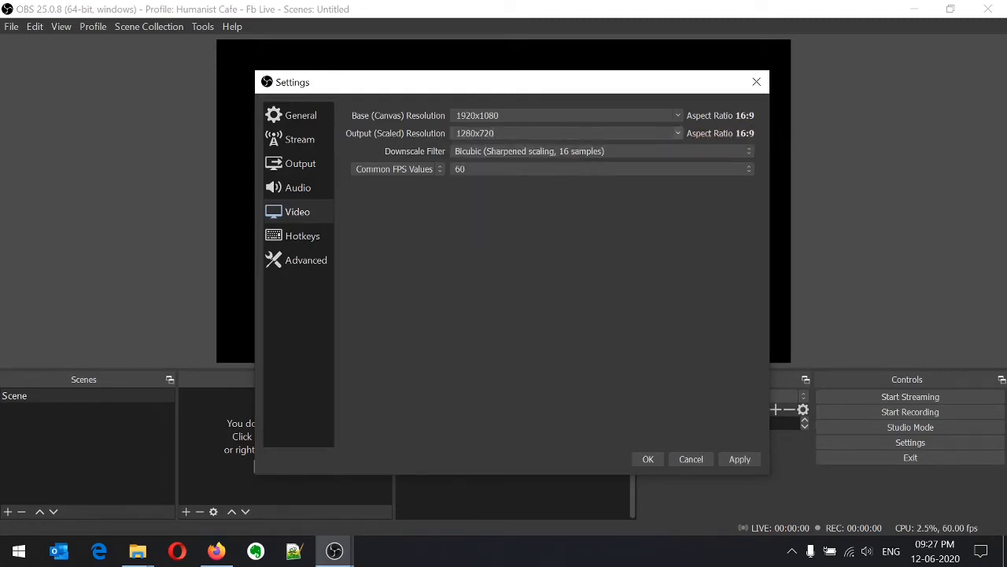
Step: Review the hotkey, advanced and general settings
left_click(311, 239)
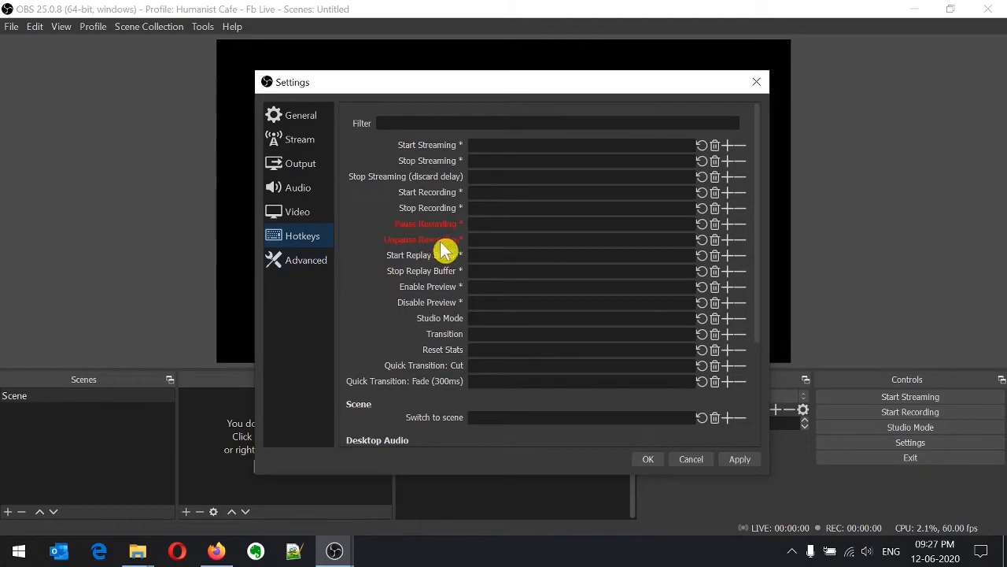
left_click(307, 263)
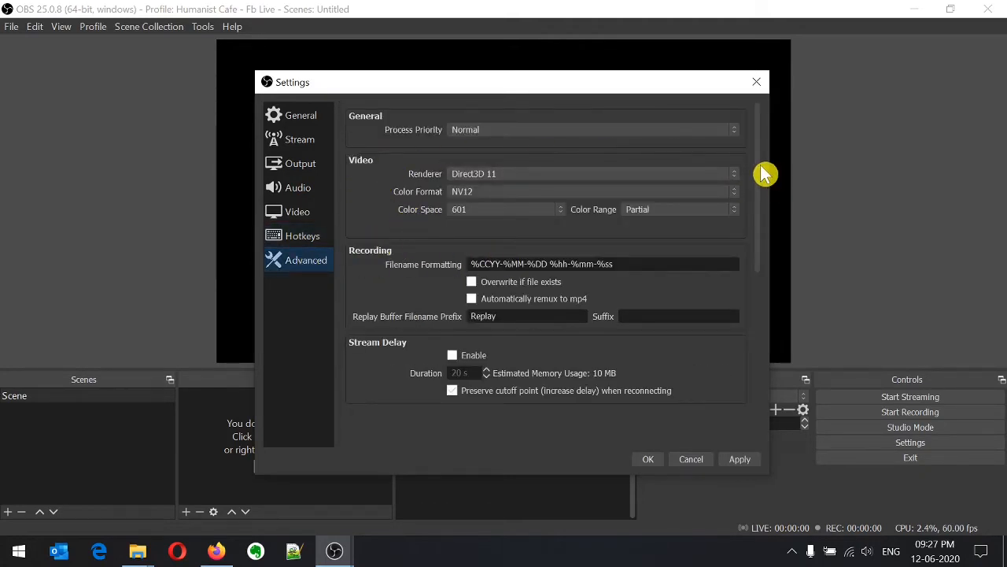
left_click_drag(763, 174, 764, 140)
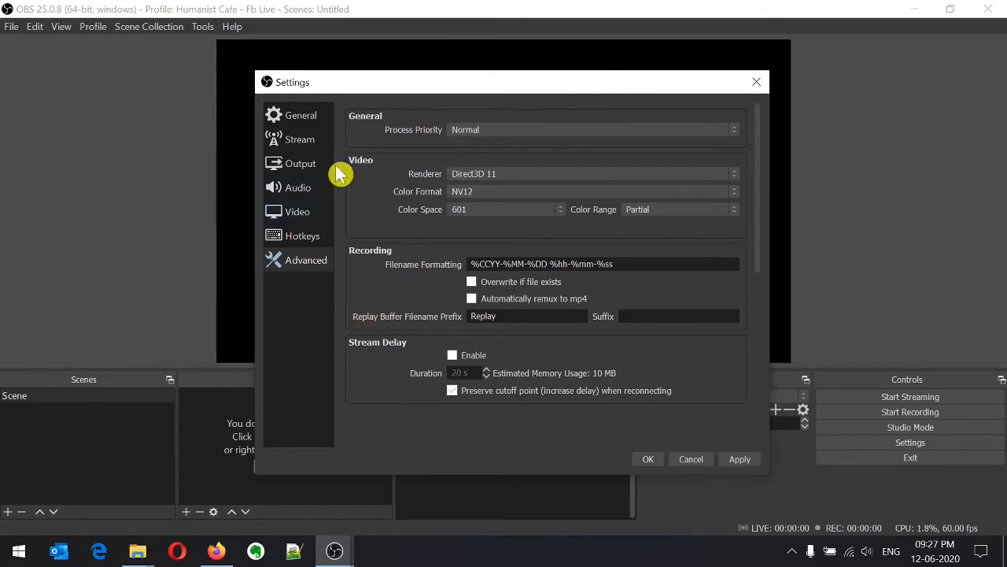
left_click(309, 142)
left_click(309, 120)
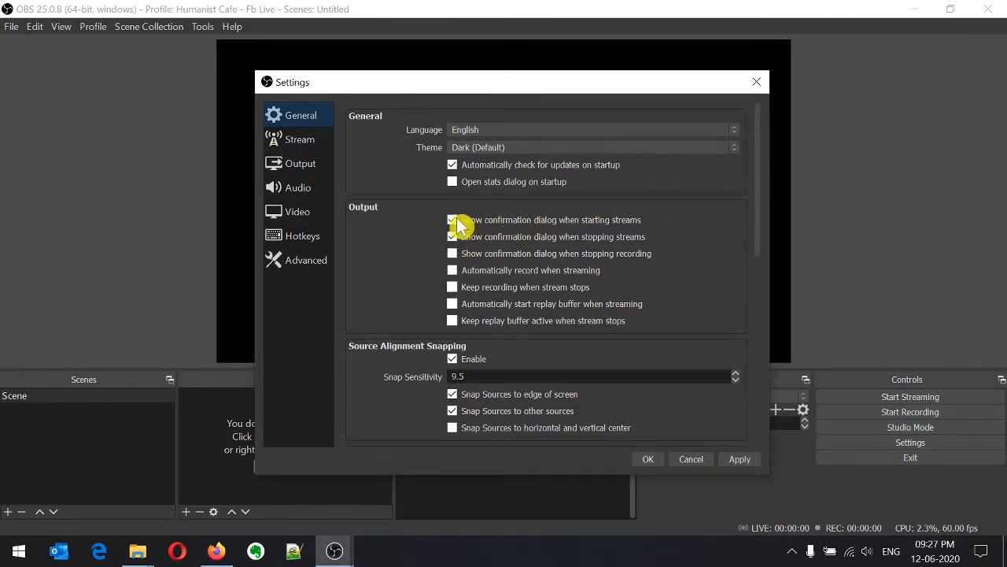
key("ctrl")
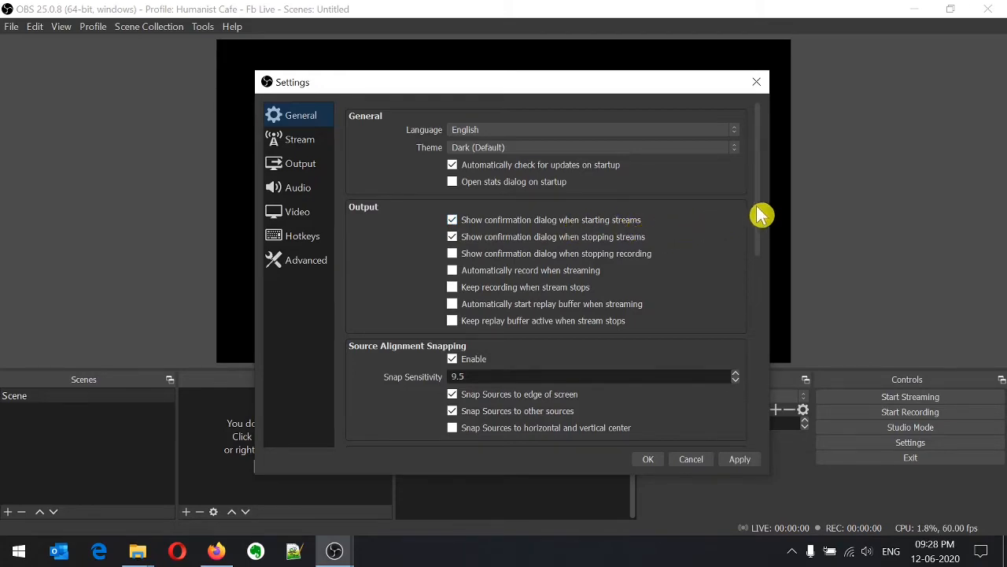
left_click_drag(762, 215, 794, 189)
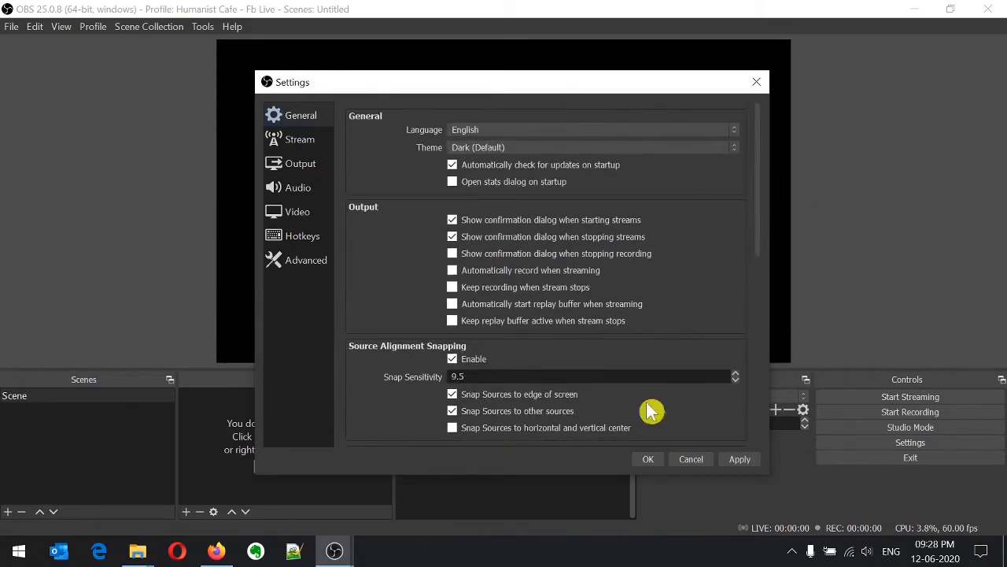
Step: Review the stream, output and audio settings, comparing the output bitrates with Facebook's format guidelines in Firefox
left_click(310, 139)
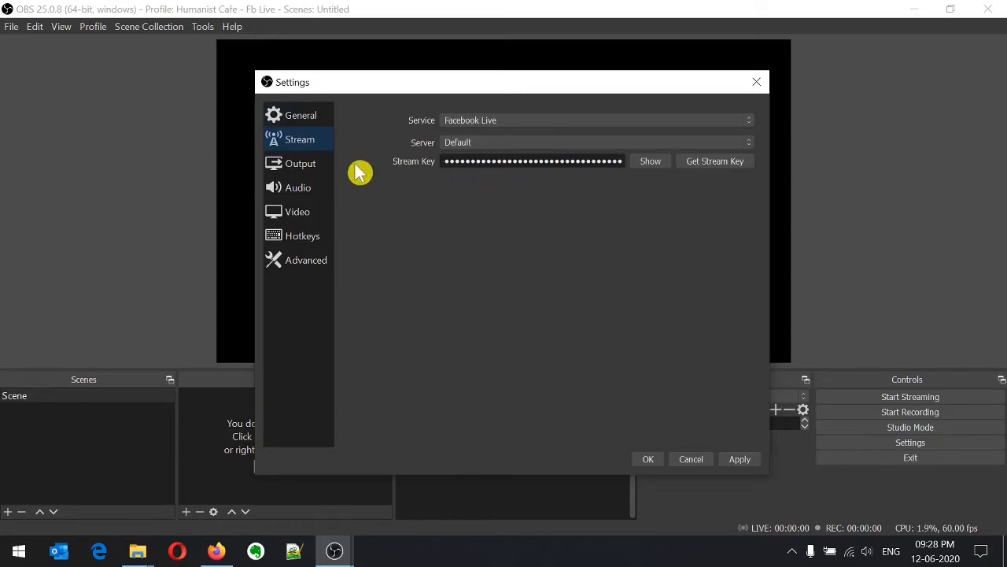
left_click(304, 165)
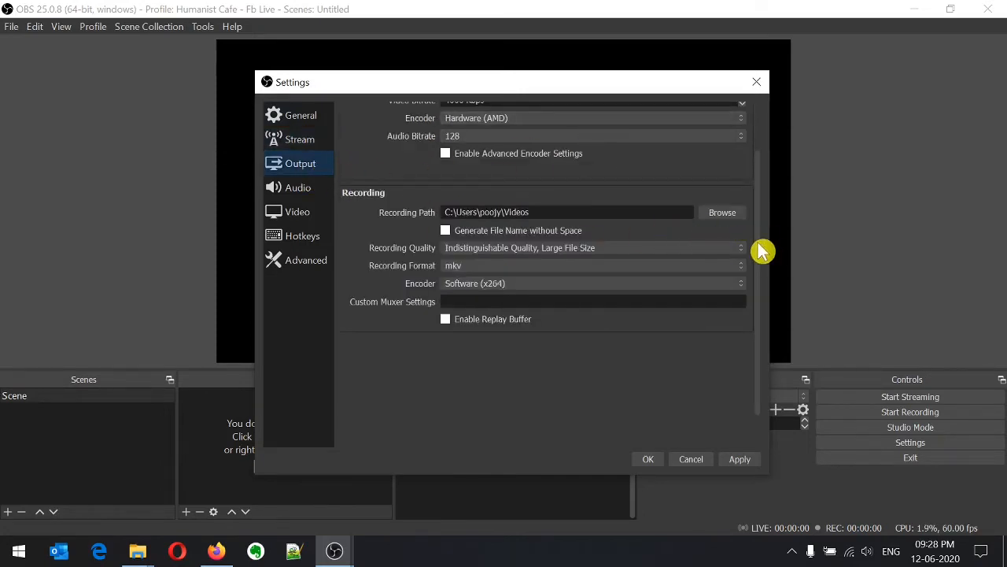
left_click_drag(759, 246, 768, 176)
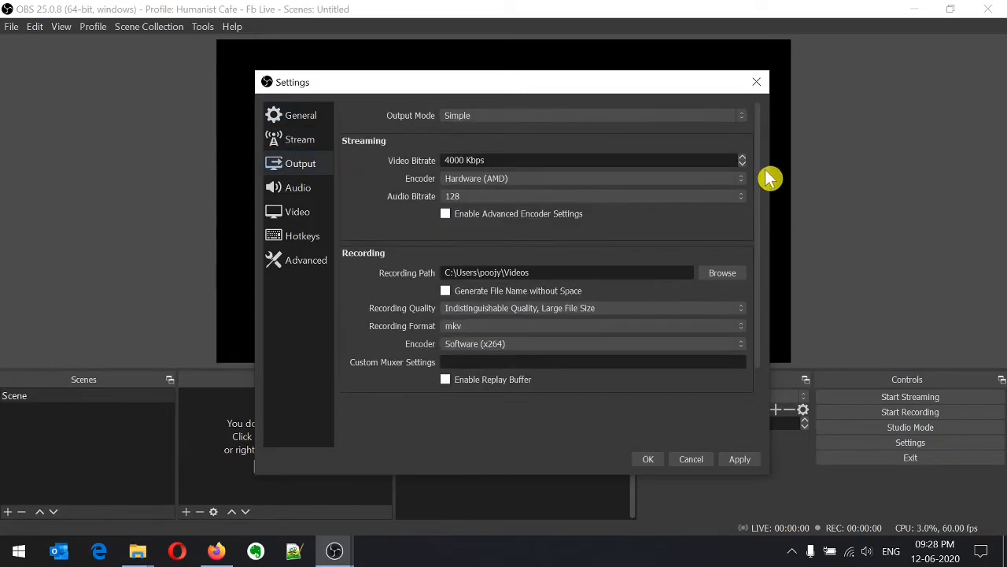
left_click(217, 551)
left_click(517, 236)
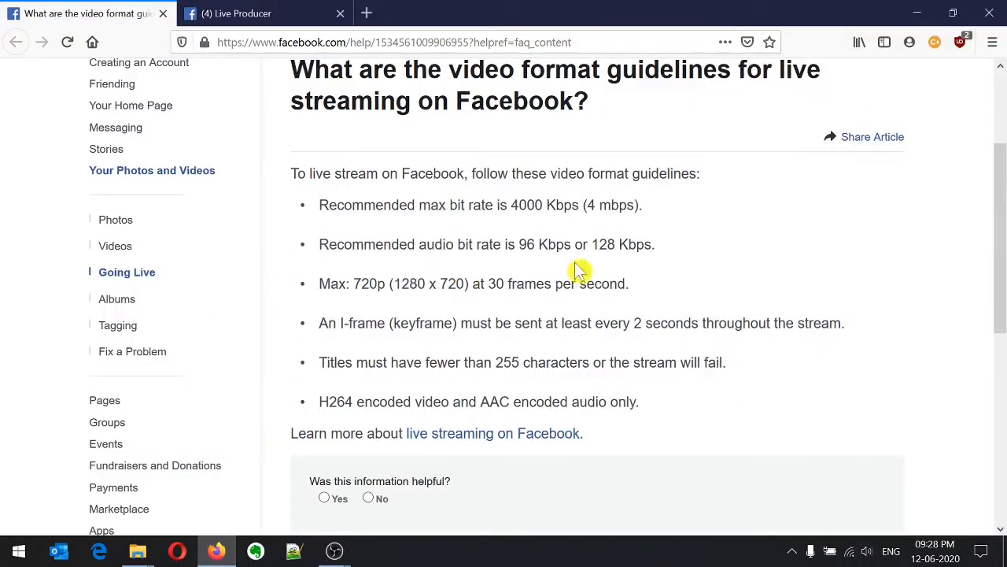
left_click(217, 551)
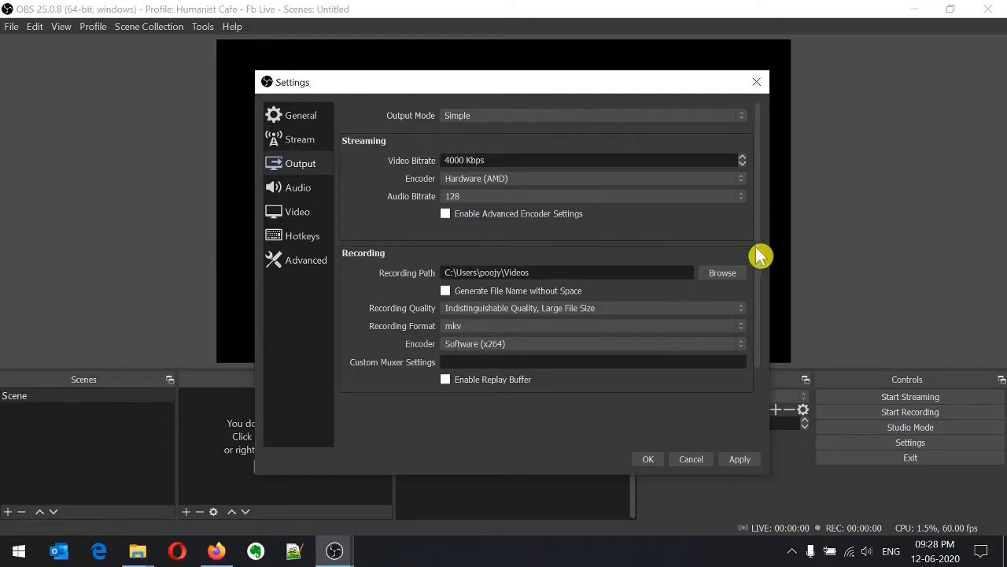
left_click(307, 145)
left_click(300, 167)
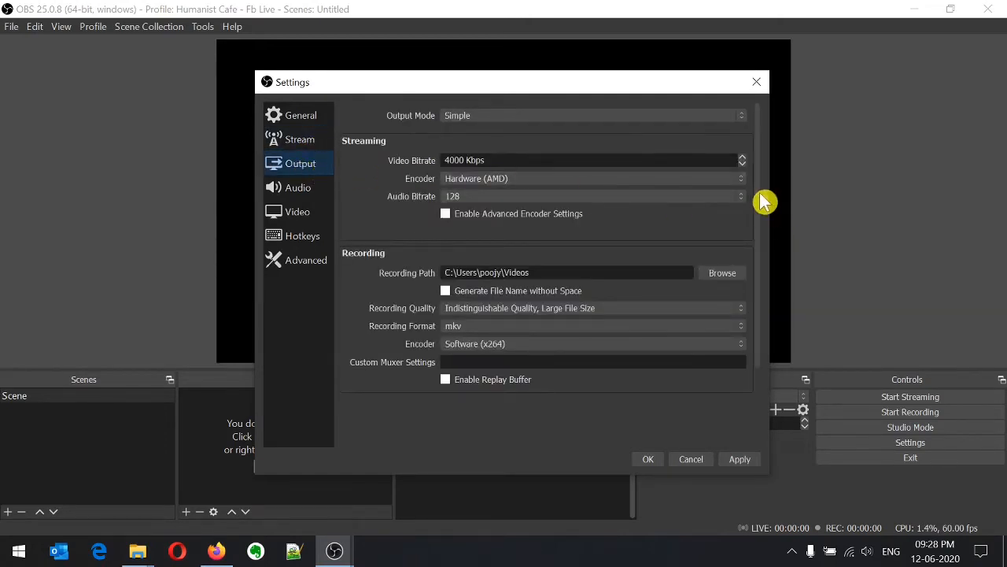
left_click_drag(760, 198, 780, 158)
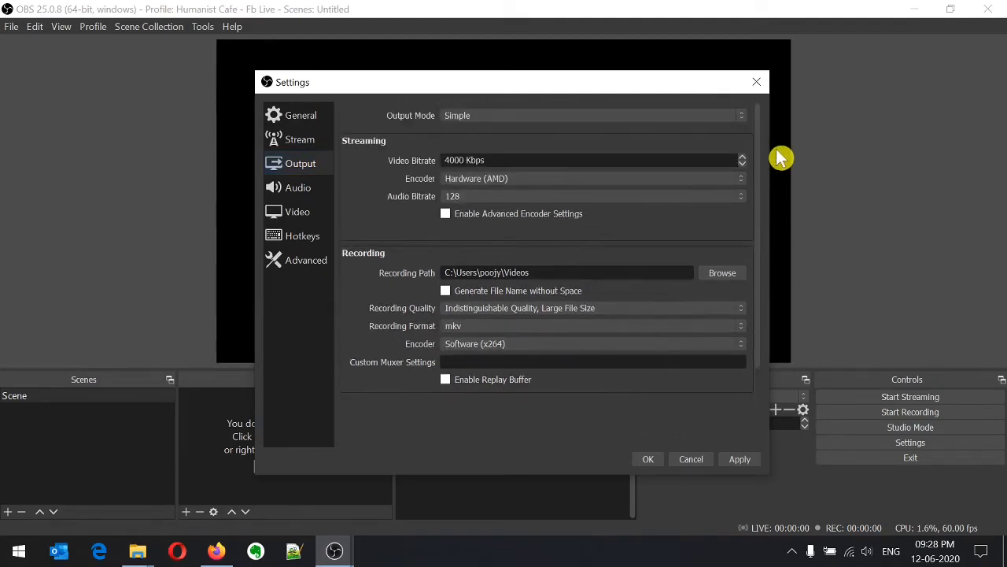
left_click(308, 191)
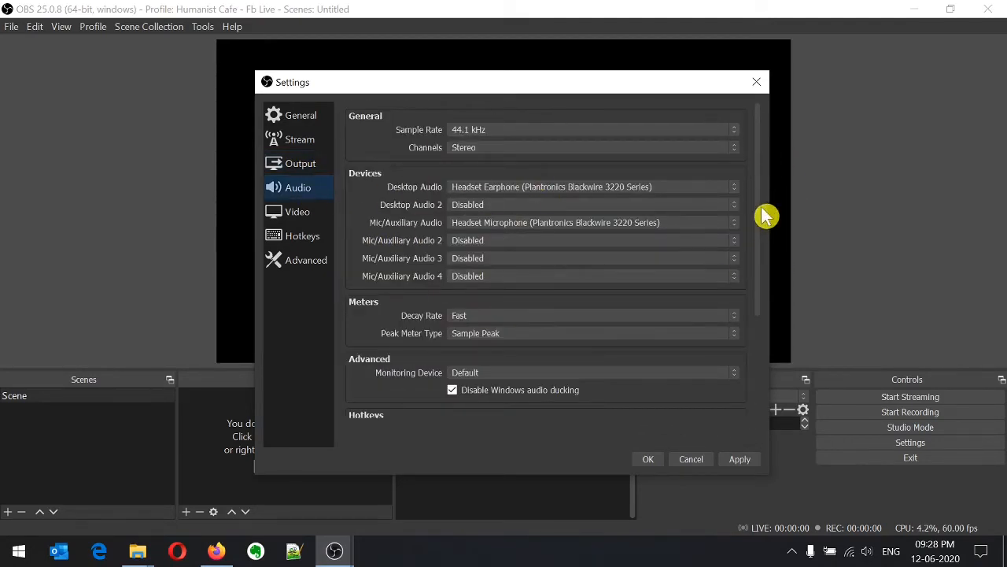
left_click_drag(764, 216, 681, 182)
Step: Check the frame-rate guideline in Firefox, set the common FPS value in the OBS Studio video settings to 30, and save the settings
left_click(313, 215)
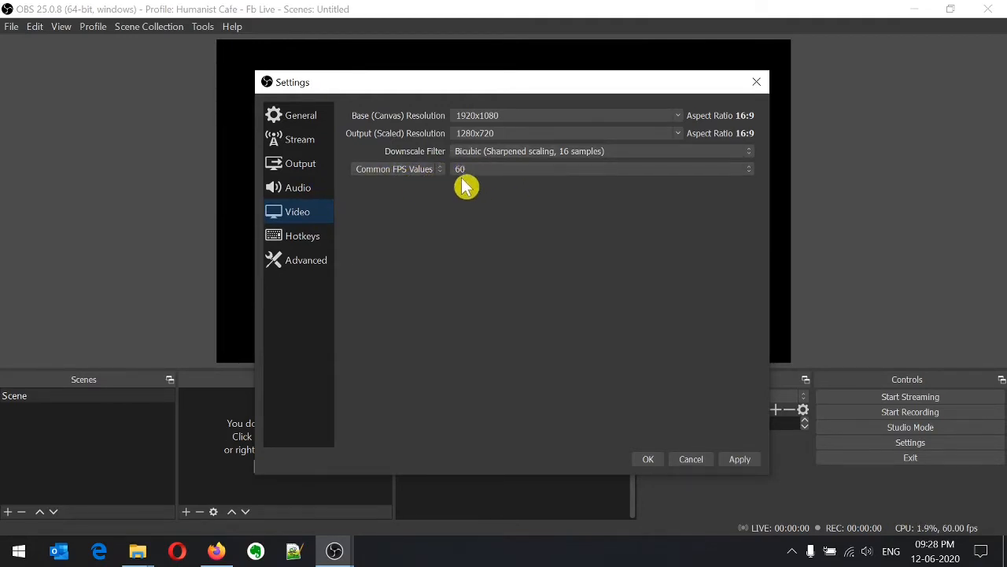
left_click(217, 551)
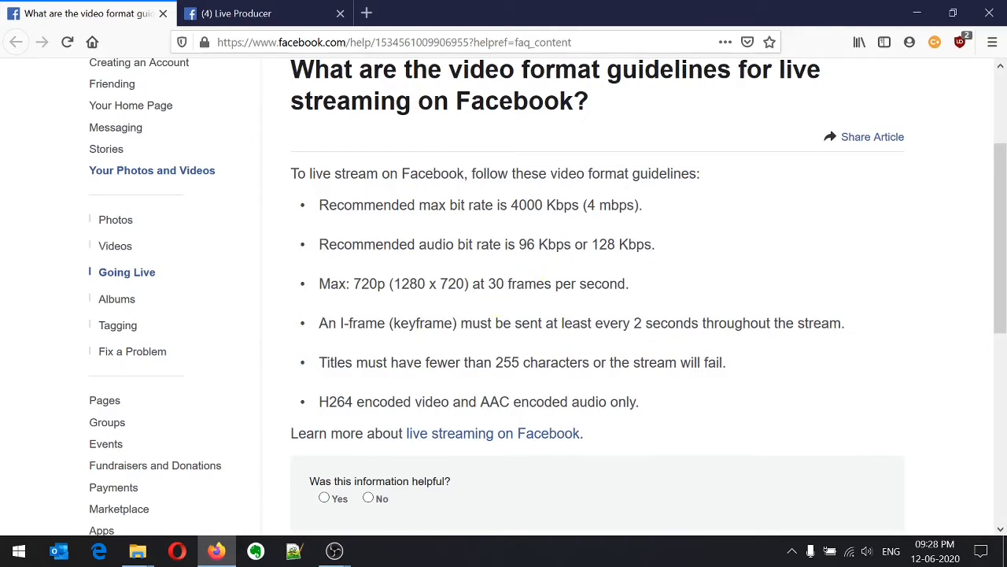
left_click_drag(489, 283, 637, 291)
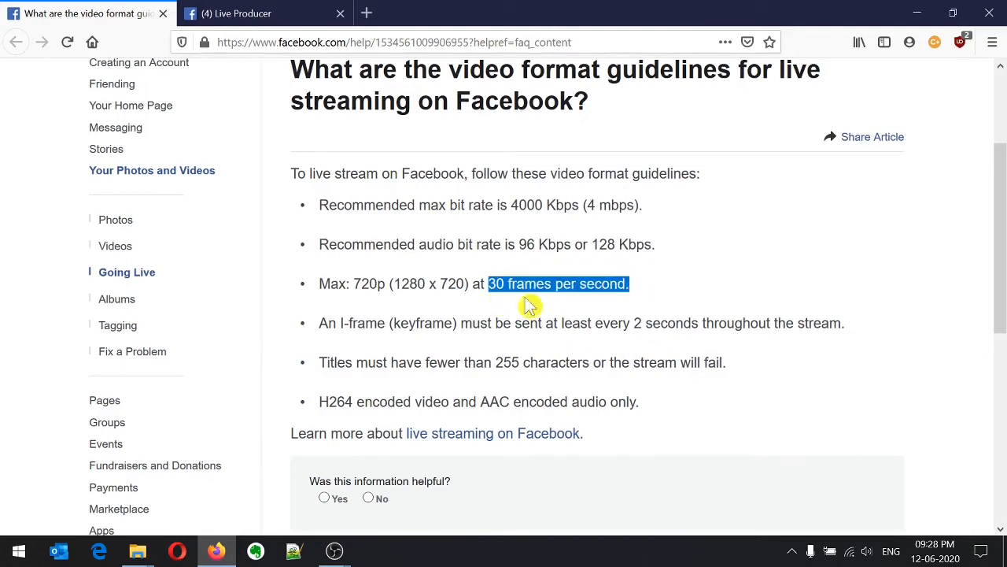
key("alt+Tab")
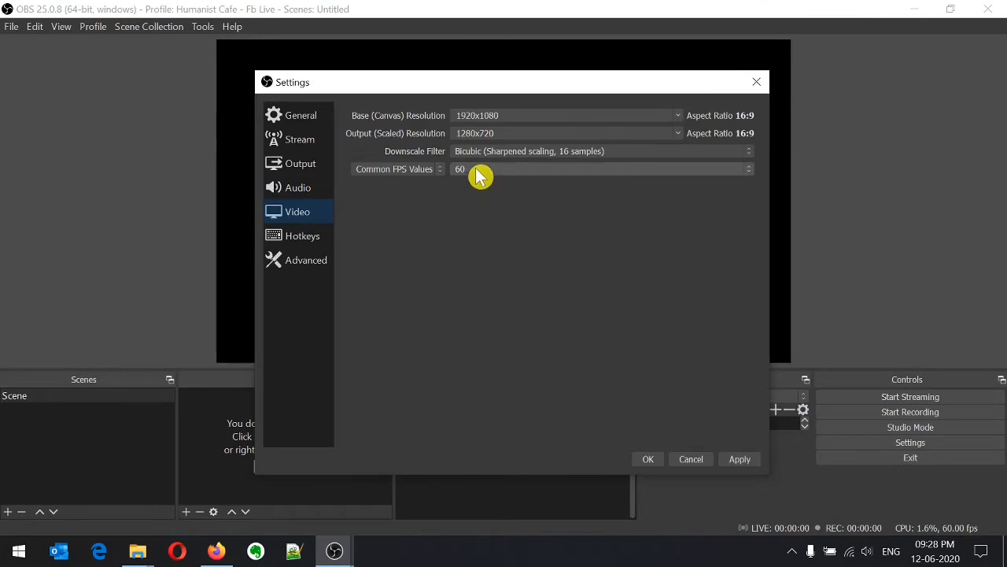
left_click(747, 169)
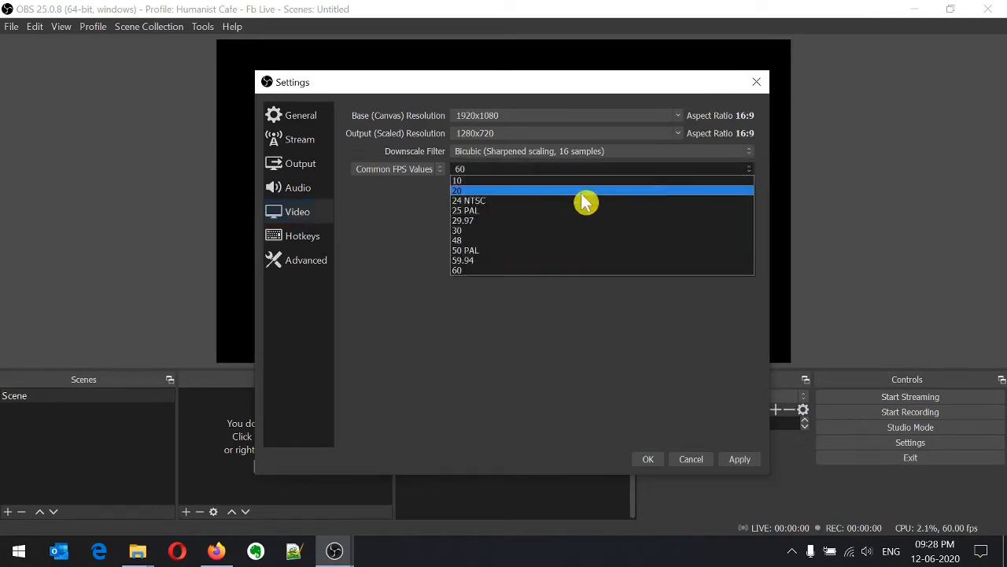
left_click(538, 231)
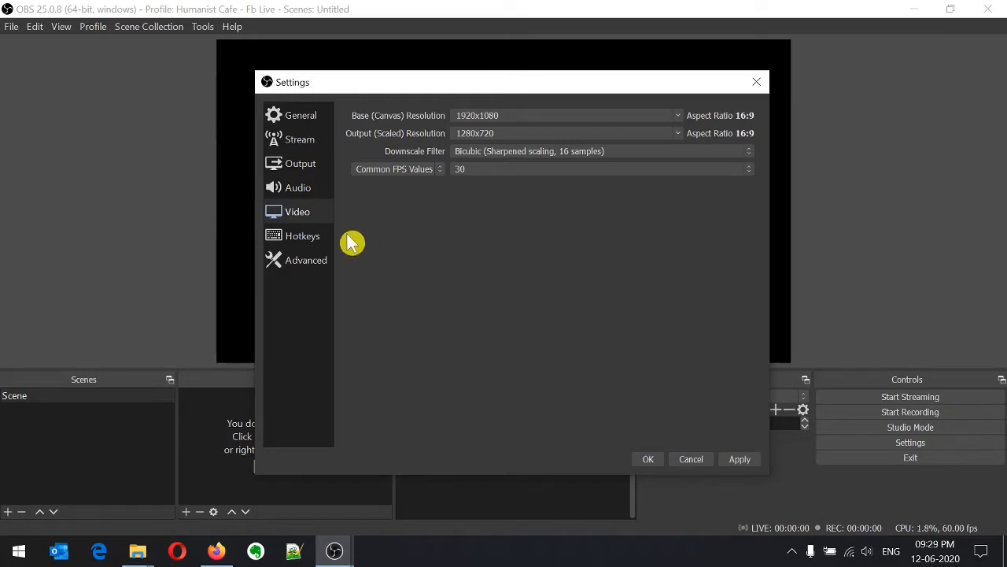
left_click(313, 238)
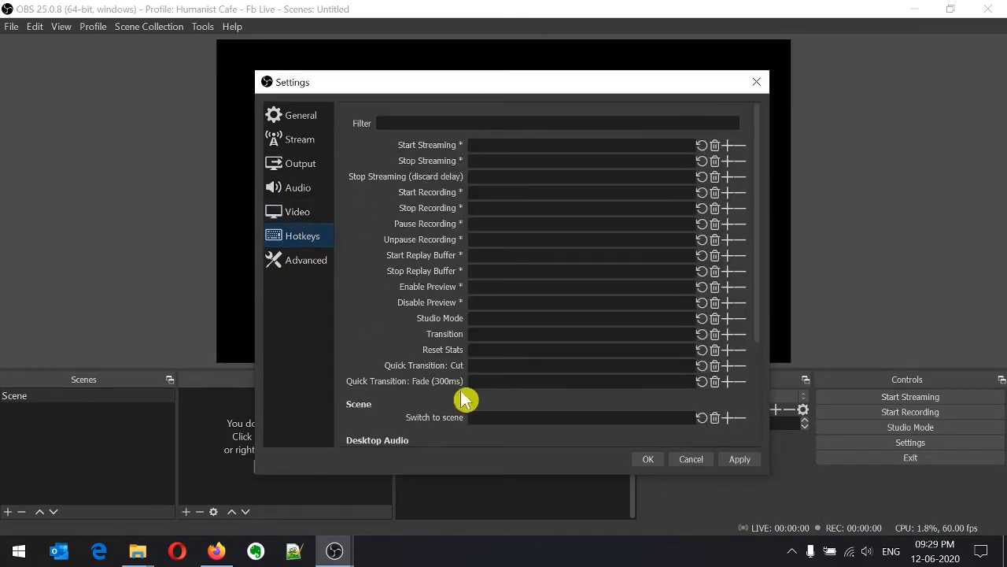
left_click(650, 460)
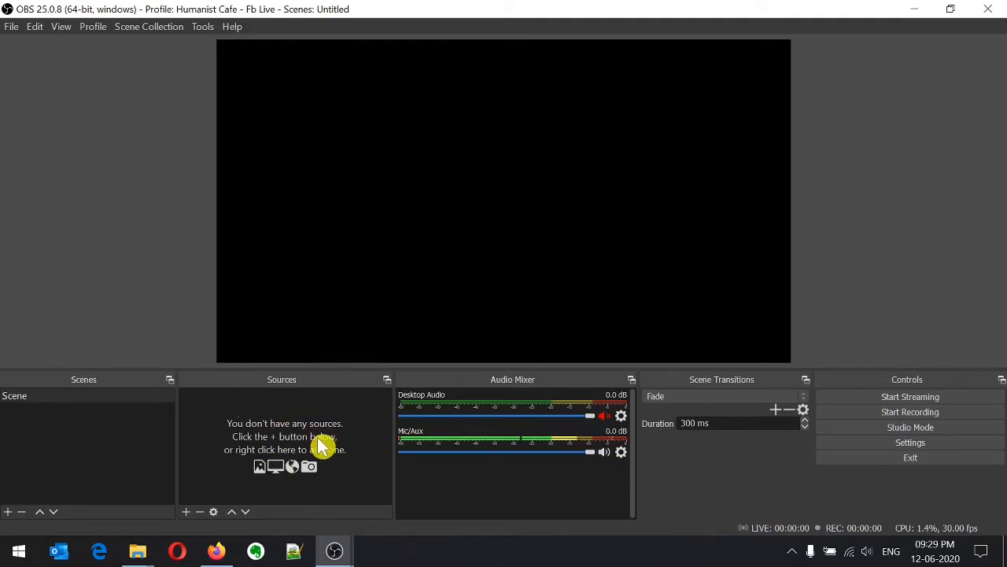
Step: Add a new Video Capture Device source named Webcam to the scene, keeping it visible
left_click(189, 512)
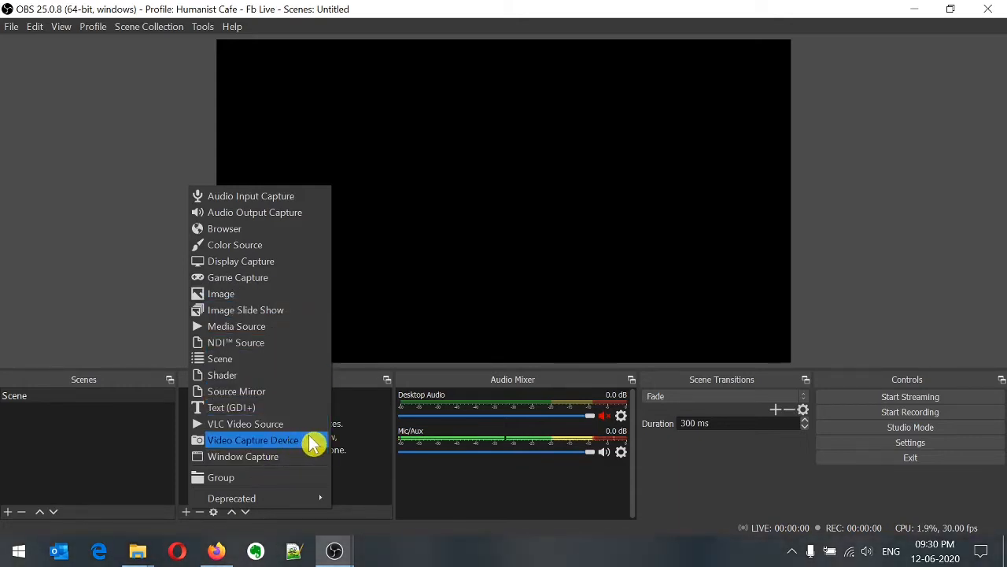
left_click(301, 445)
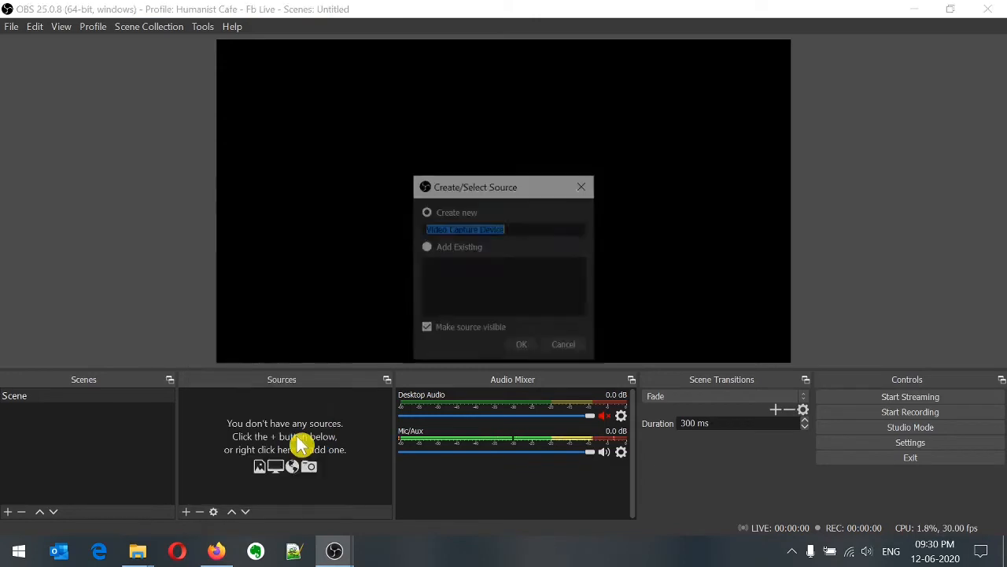
left_click(507, 228)
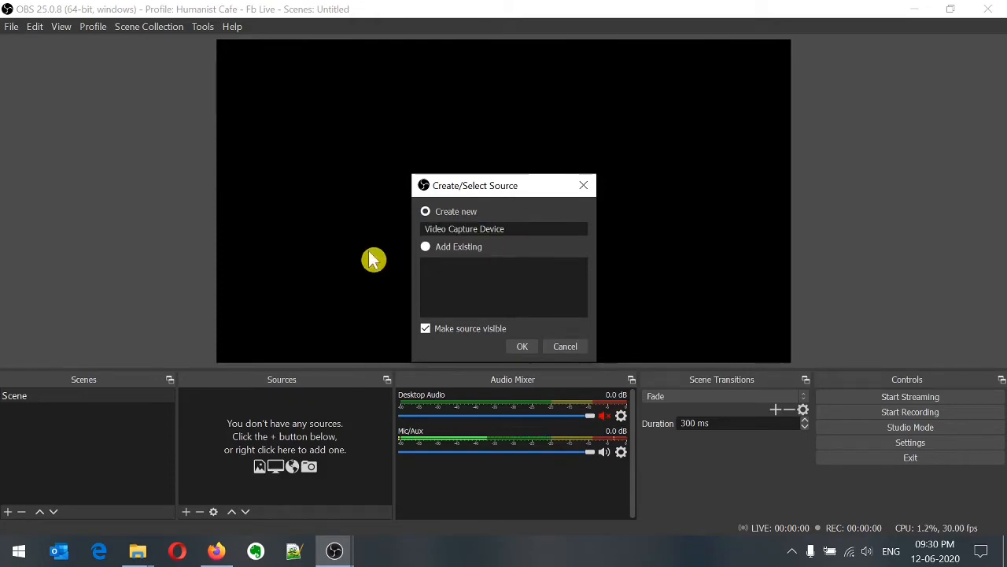
key("ctrl+a")
type("W")
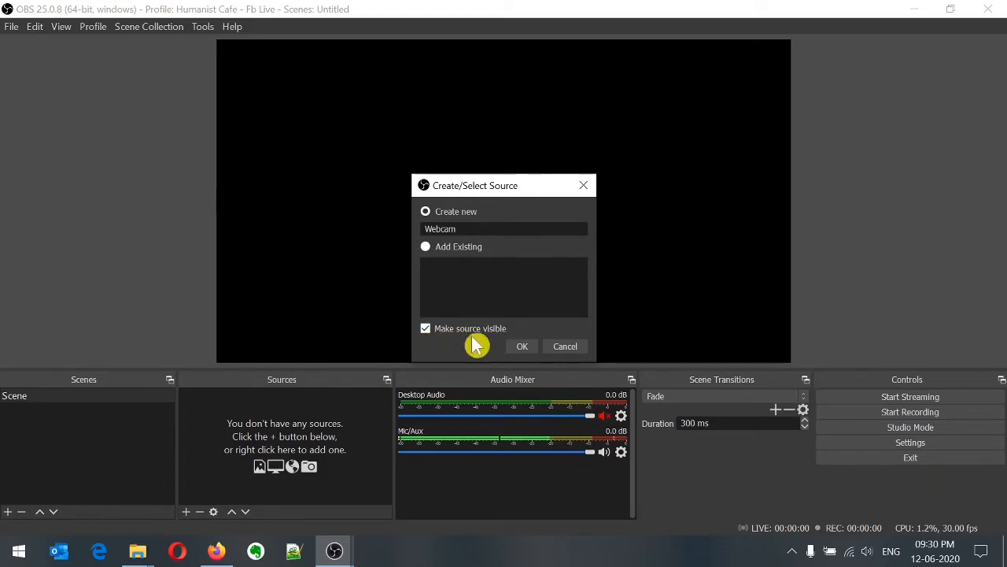
left_click(519, 347)
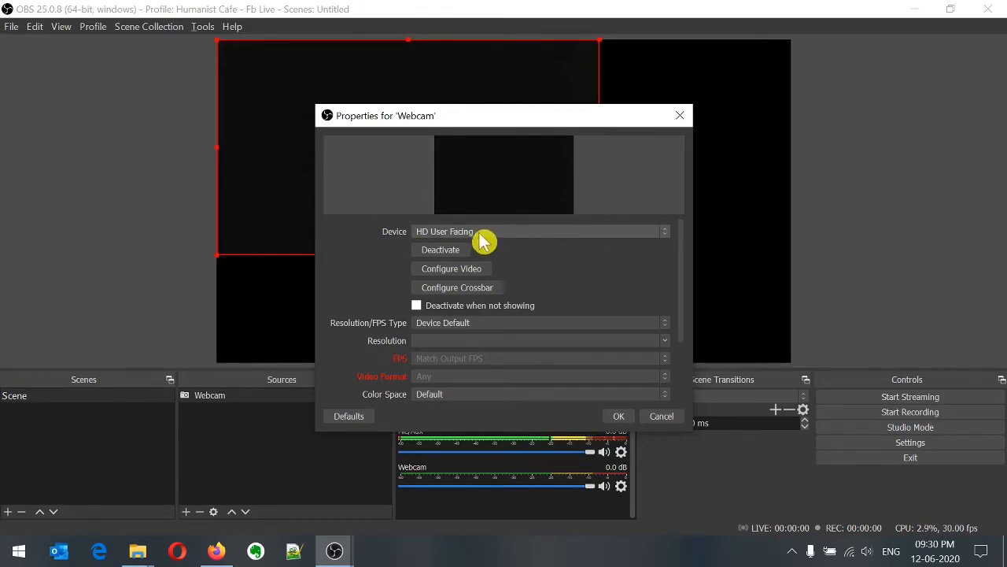
Step: Set the Webcam source's device to HD Pro Webcam C920 and move its properties window to check the preview
left_click(671, 239)
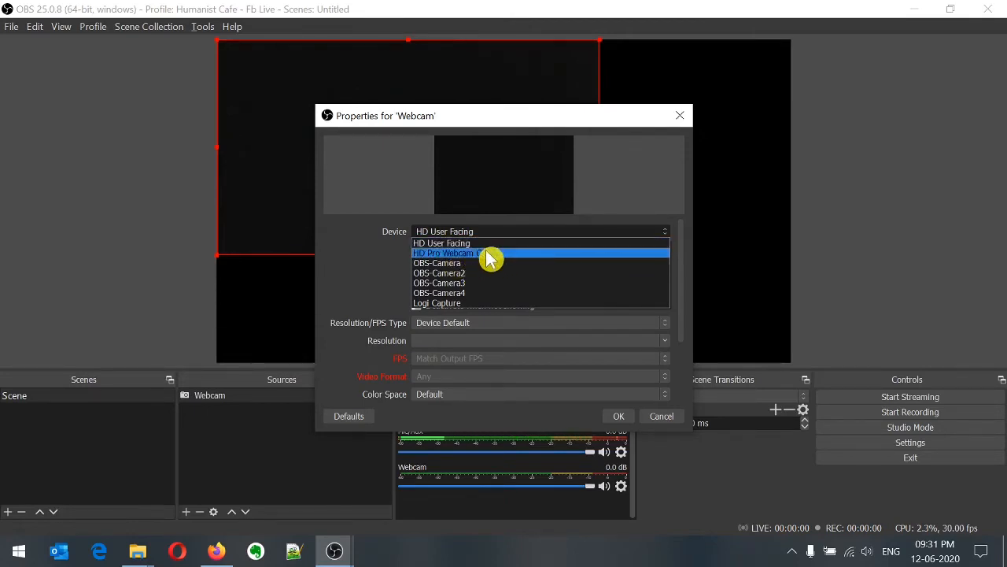
left_click(437, 254)
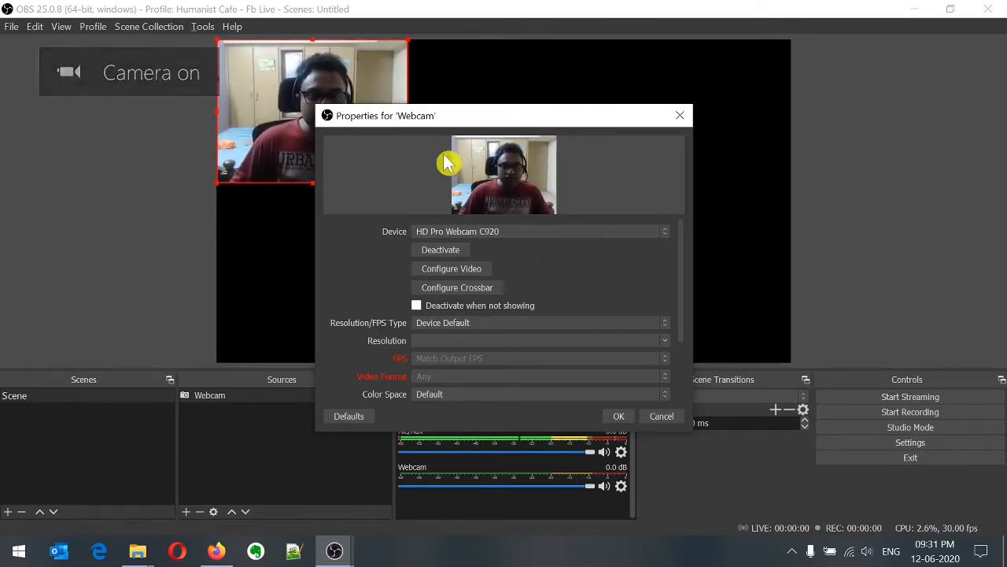
left_click_drag(499, 124, 575, 160)
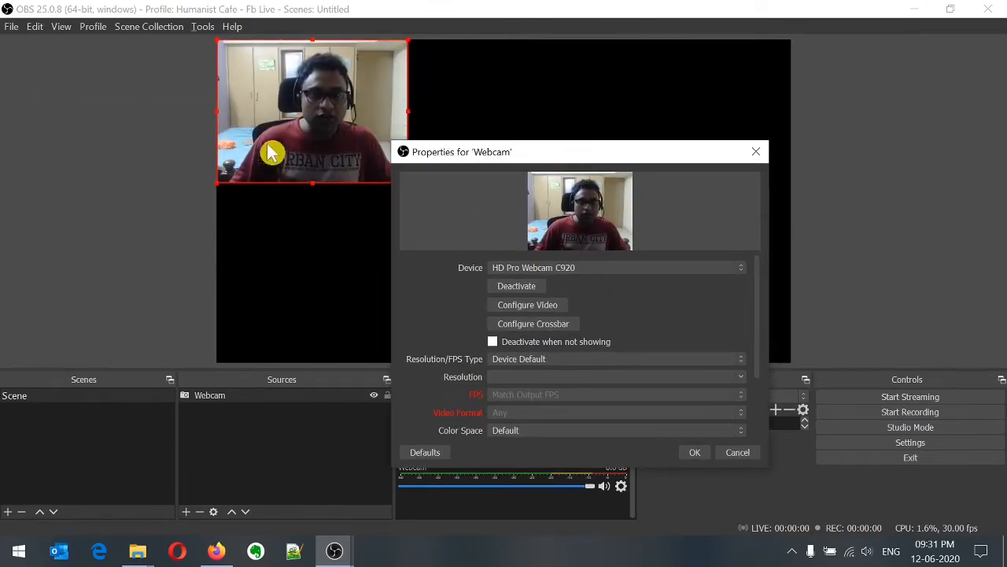
left_click_drag(488, 153, 573, 129)
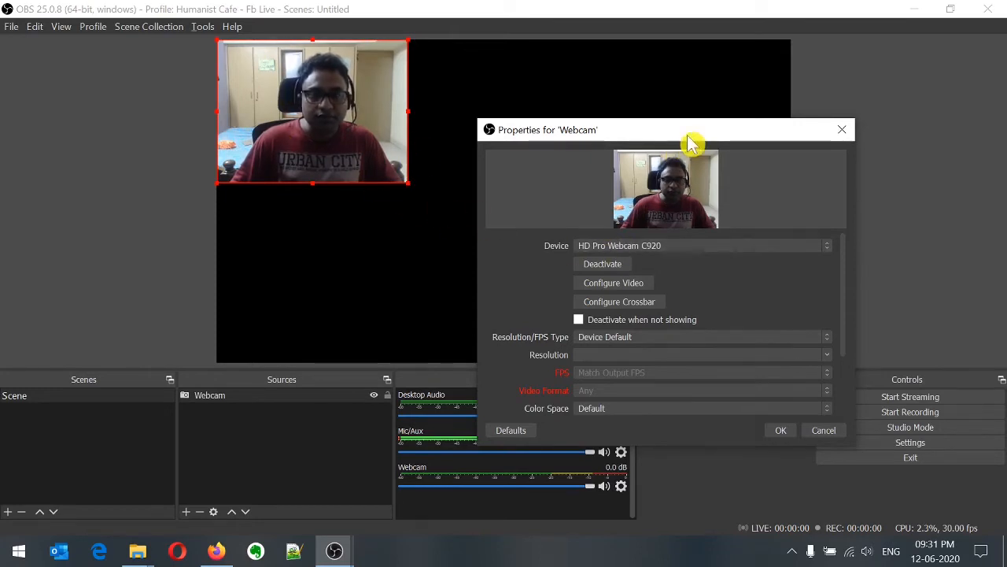
left_click_drag(691, 141, 557, 87)
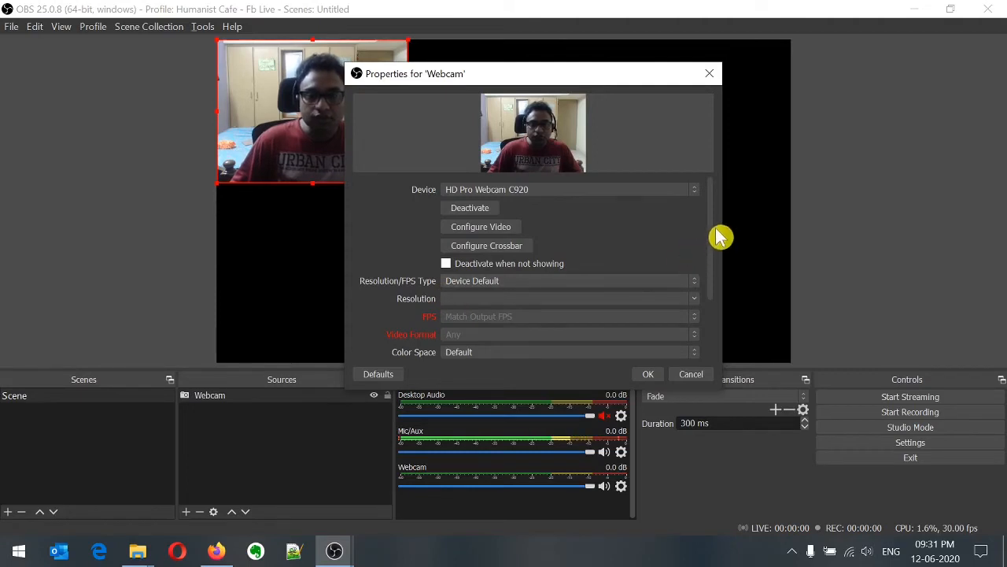
Step: Set the Webcam source's Resolution/FPS Type to Custom and its resolution to 1920x1080, and save the properties
left_click_drag(711, 227, 710, 249)
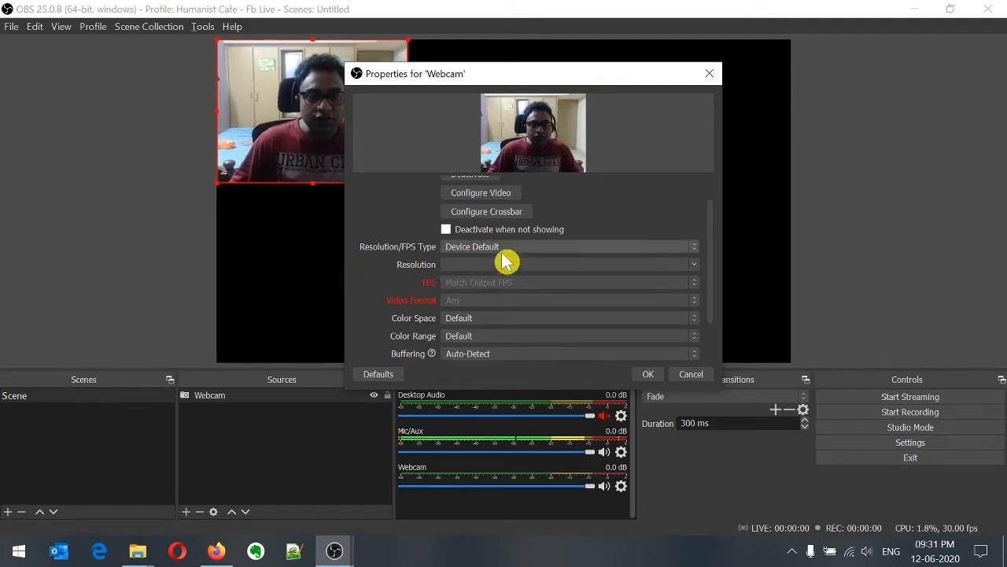
left_click(612, 248)
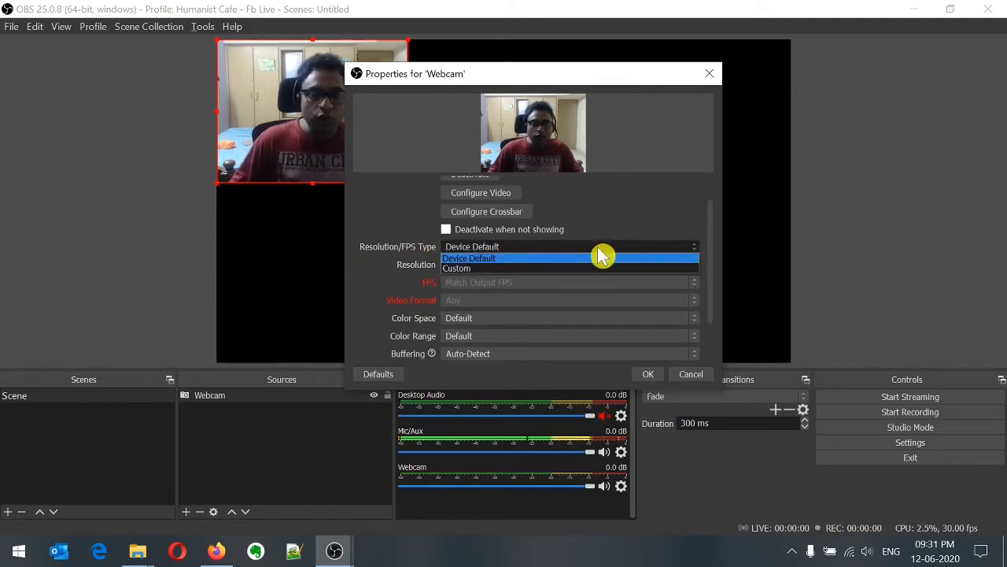
left_click(526, 261)
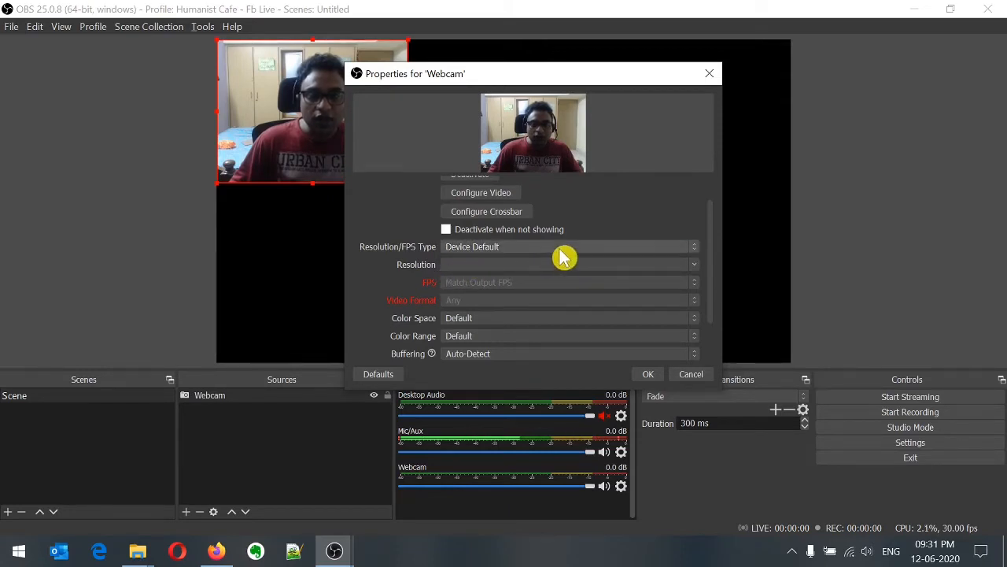
left_click(605, 250)
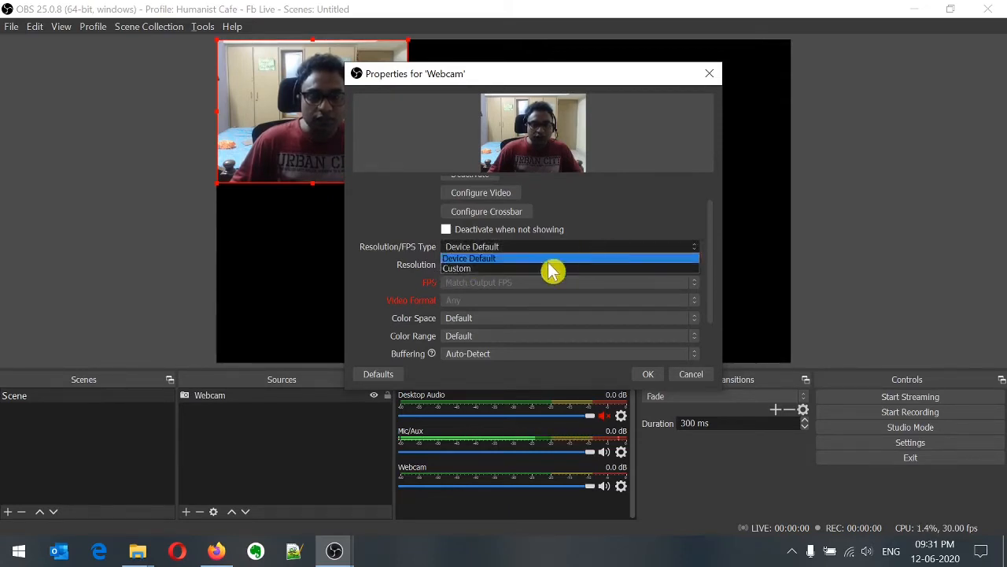
left_click(499, 271)
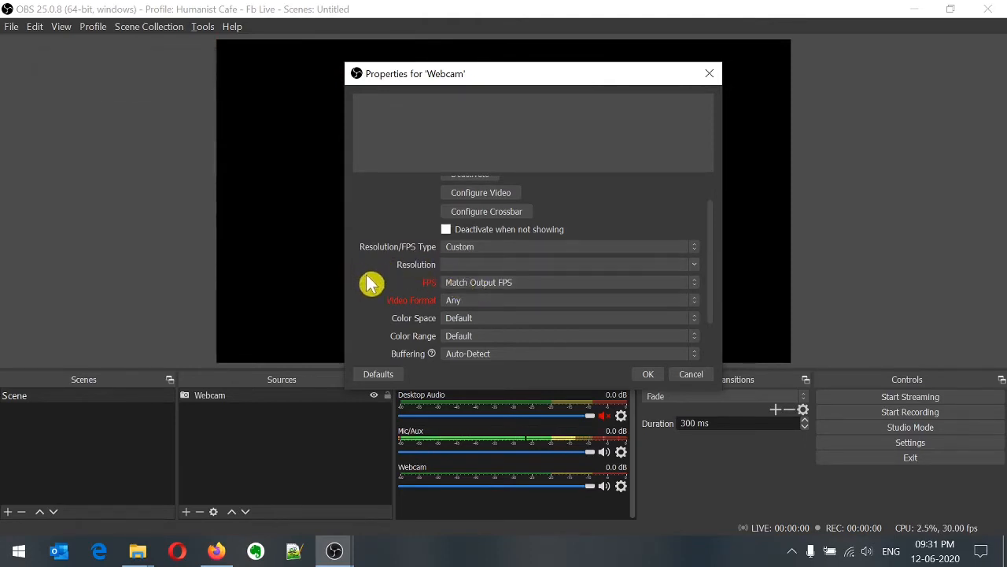
left_click(700, 268)
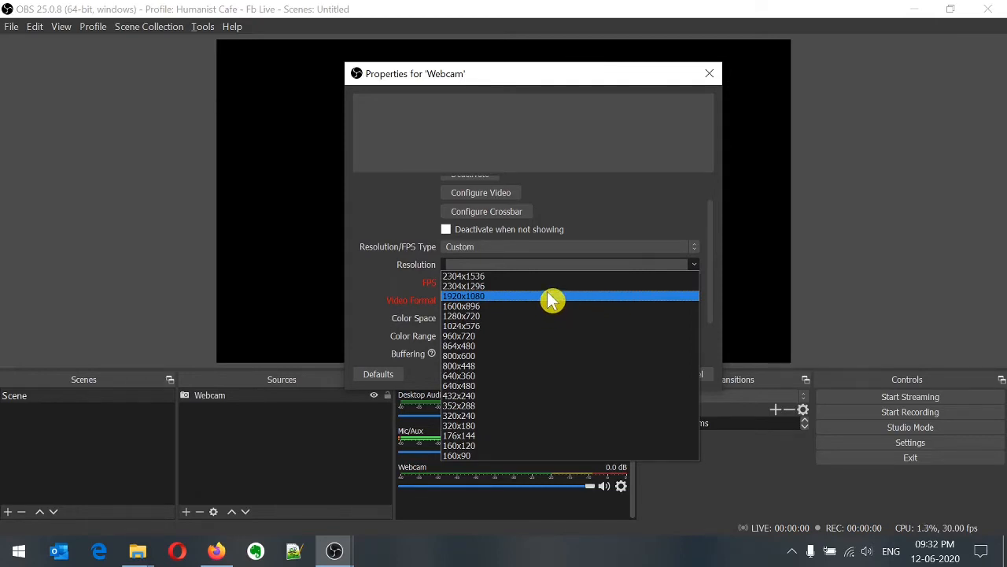
left_click(501, 294)
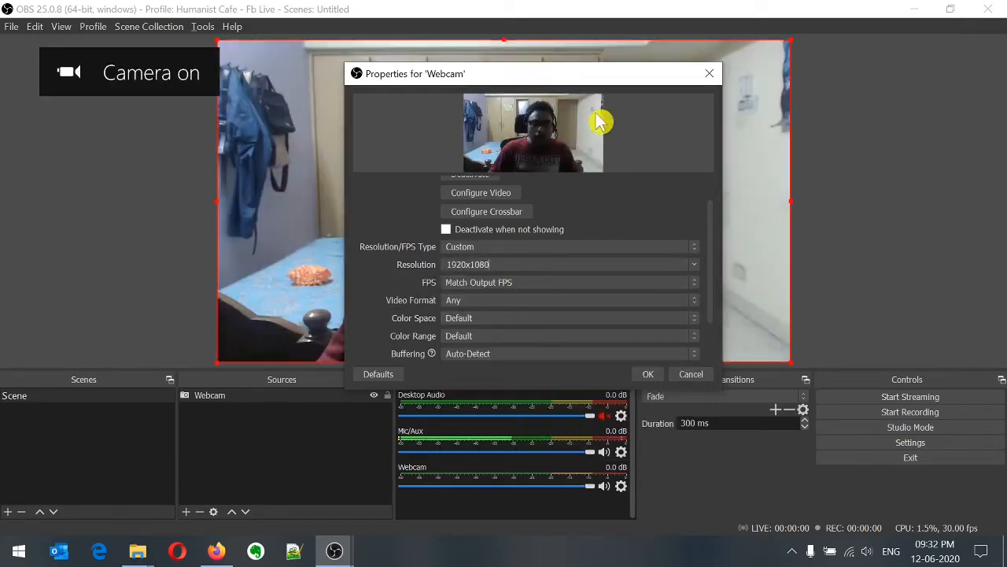
left_click_drag(575, 88, 722, 333)
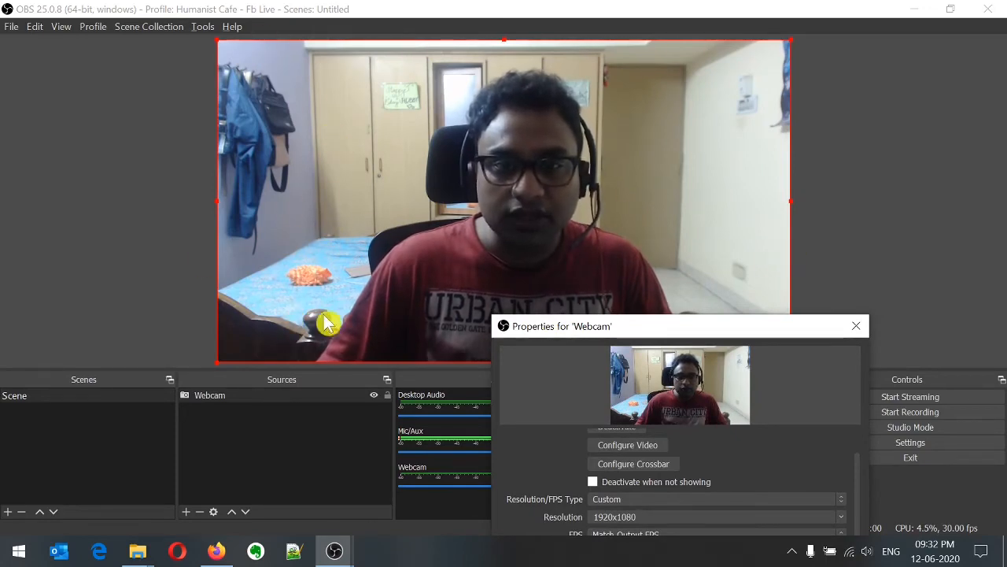
left_click_drag(742, 339, 600, 122)
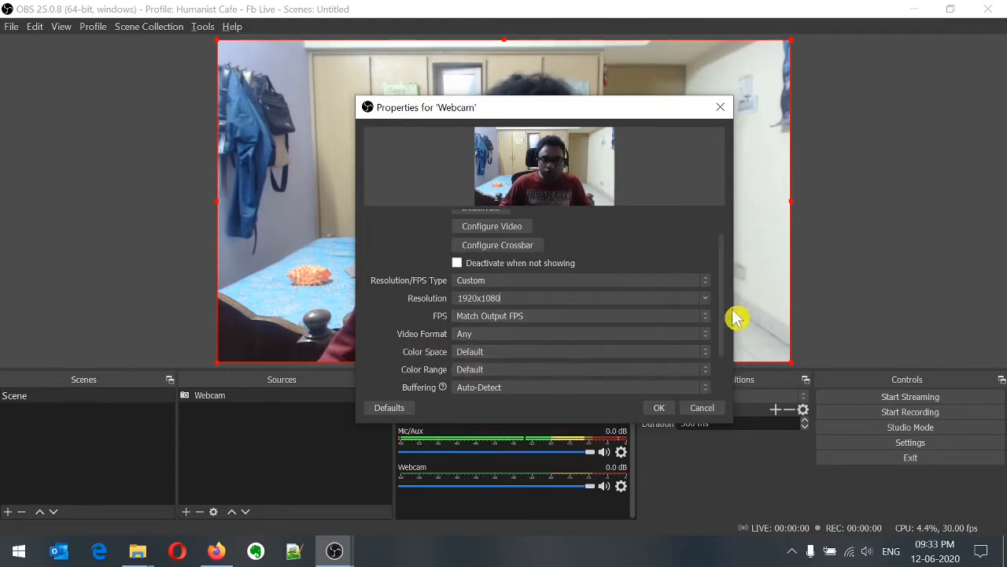
mouse_move(723, 303)
left_mouse_down()
mouse_move(728, 373)
mouse_move(733, 291)
left_mouse_up()
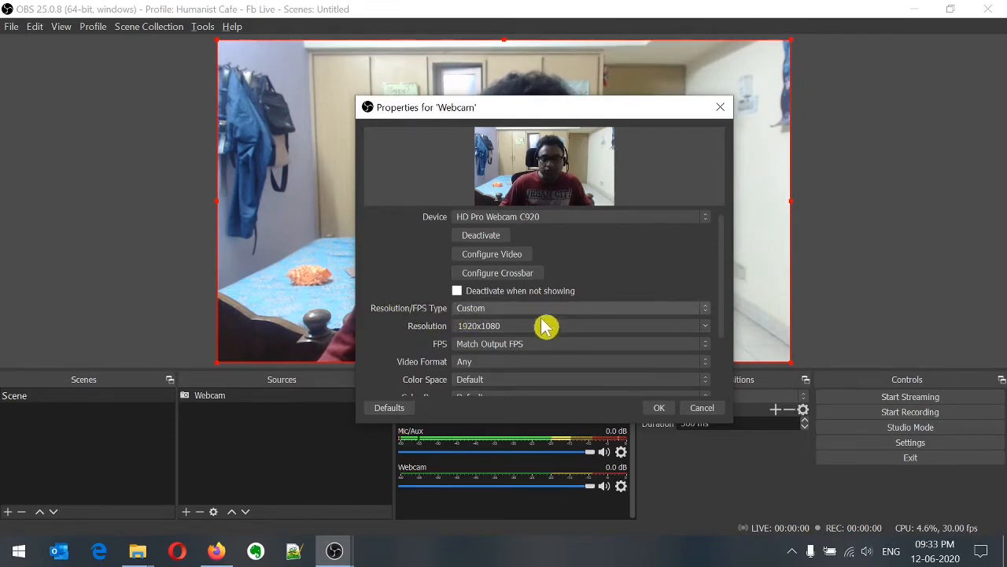
left_click(661, 408)
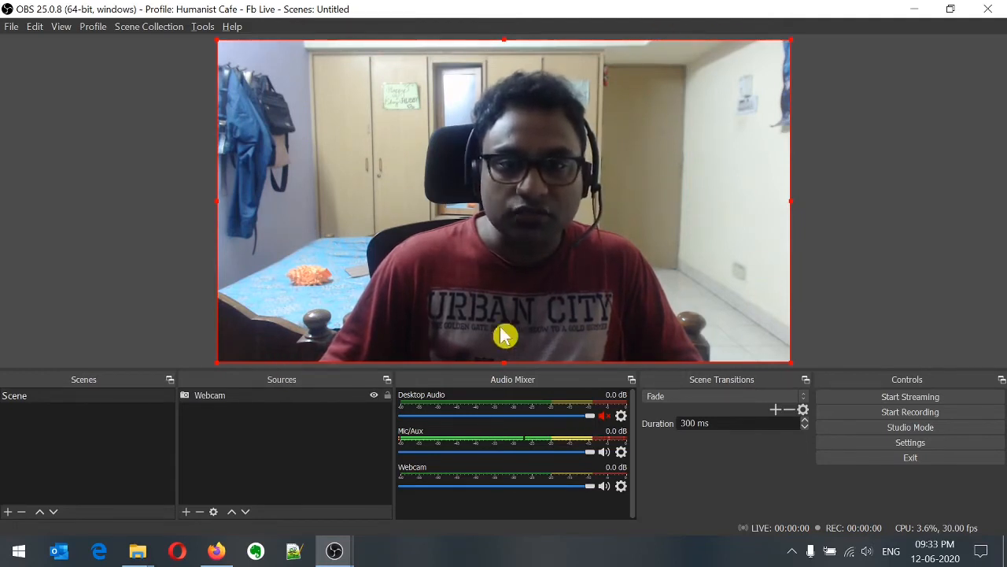
right_click(288, 401)
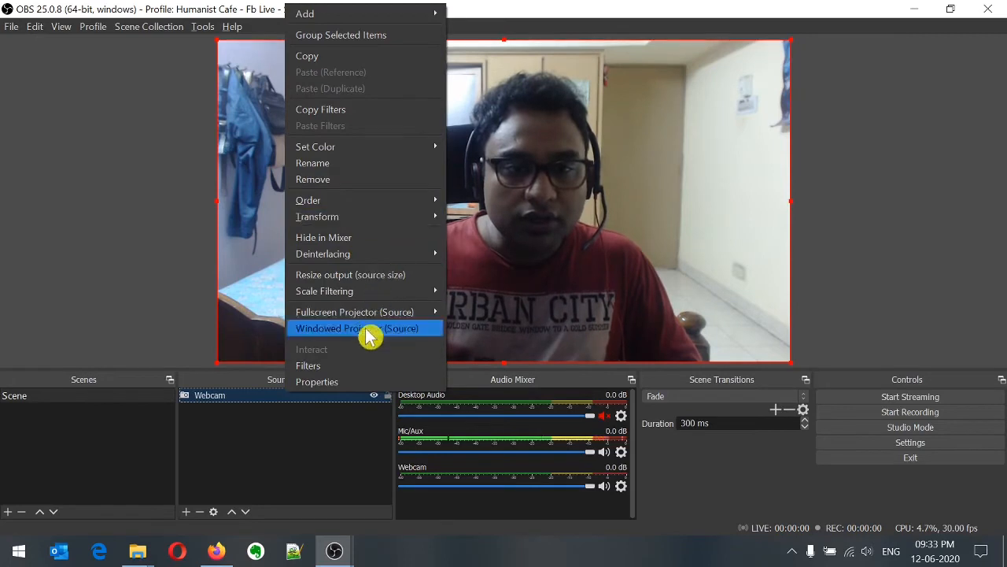
mouse_move(383, 229)
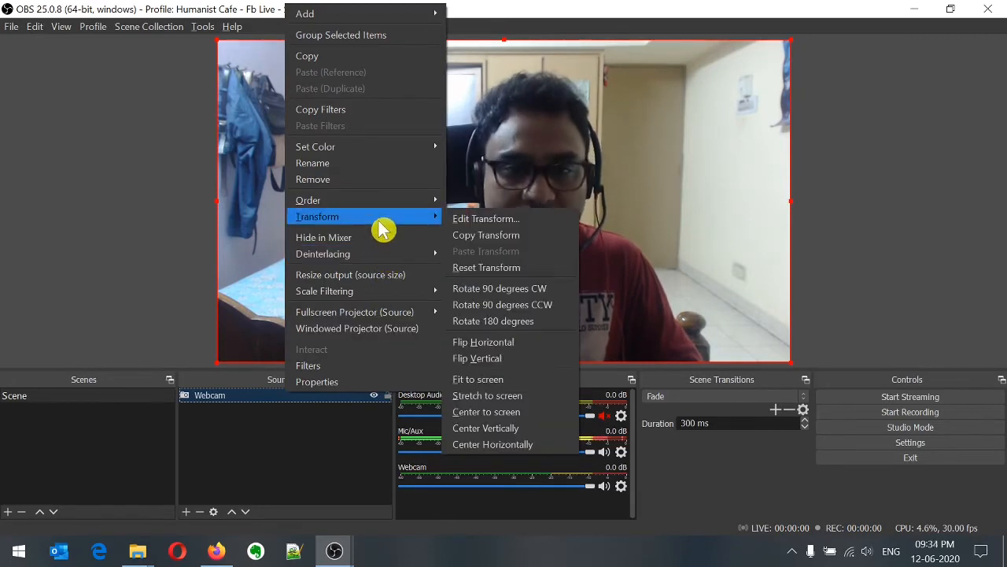
left_click(184, 275)
left_click(431, 241)
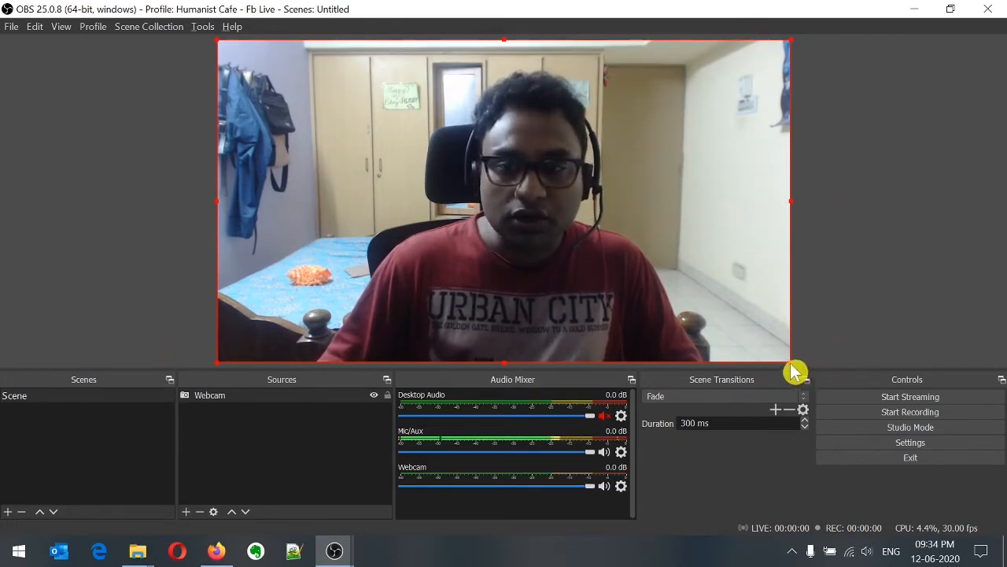
Step: Shrink the webcam image to about half size near the middle of the canvas, and restore it with the Fit to screen transform
left_click_drag(790, 362, 405, 190)
left_click_drag(352, 116, 564, 187)
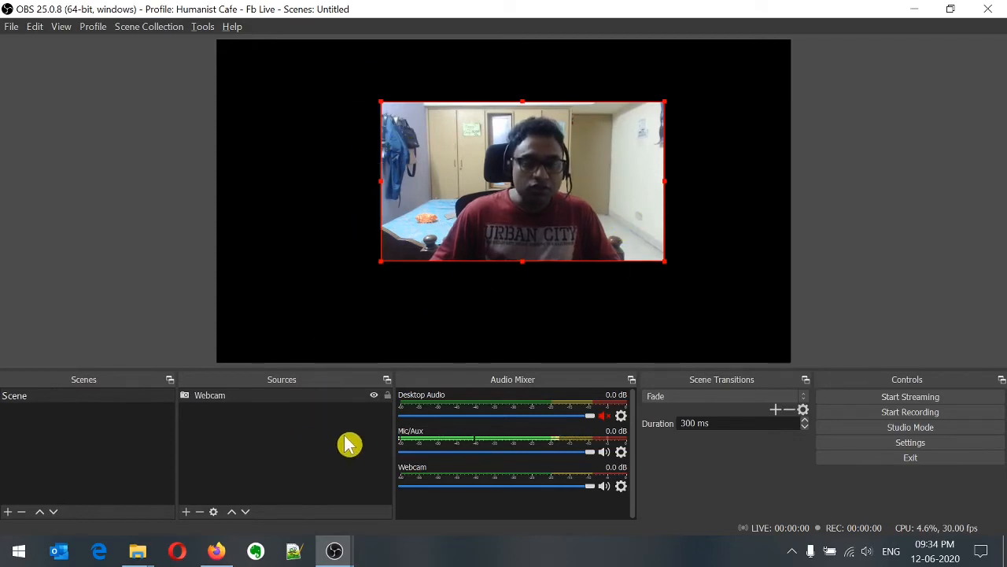
right_click(305, 405)
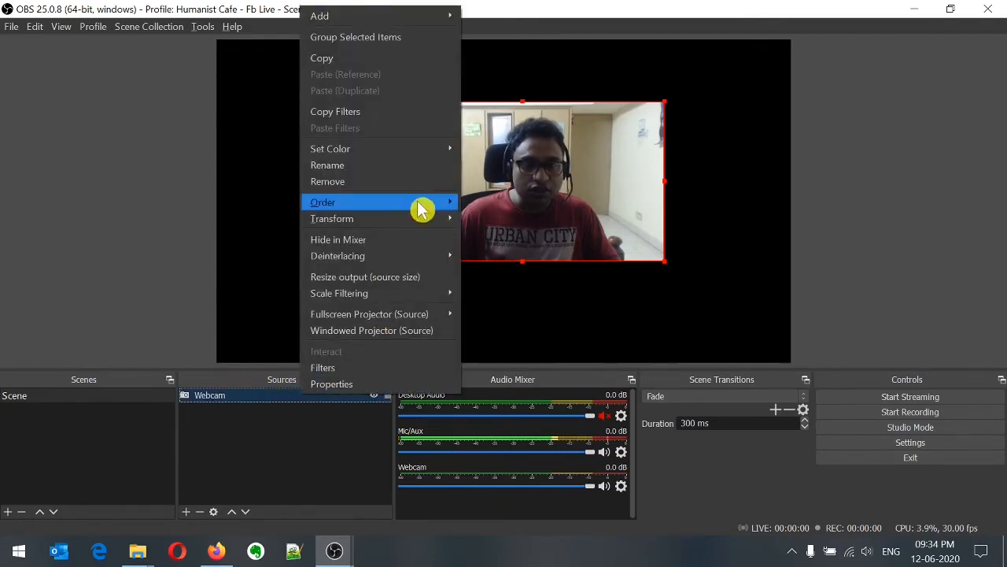
mouse_move(445, 220)
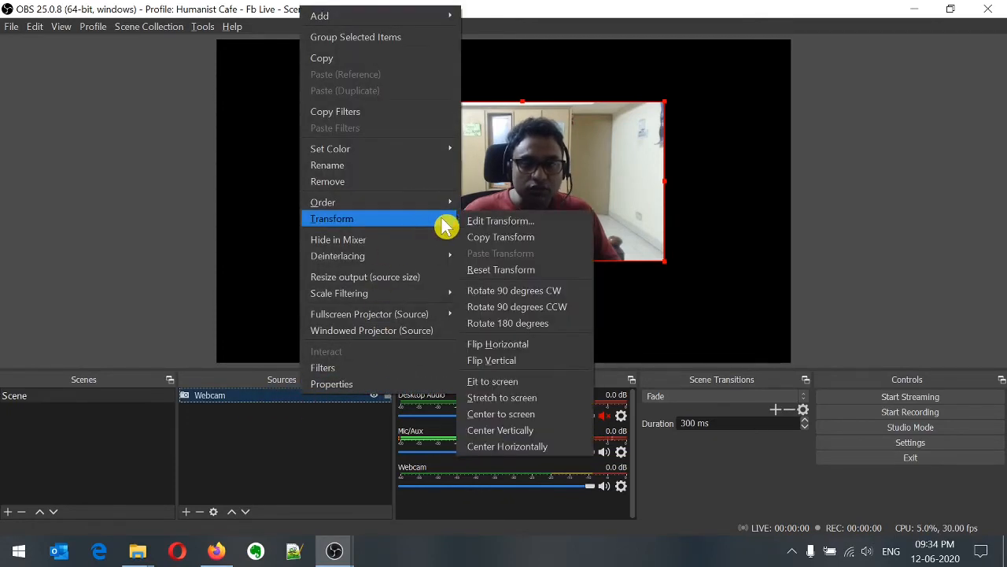
left_click(553, 387)
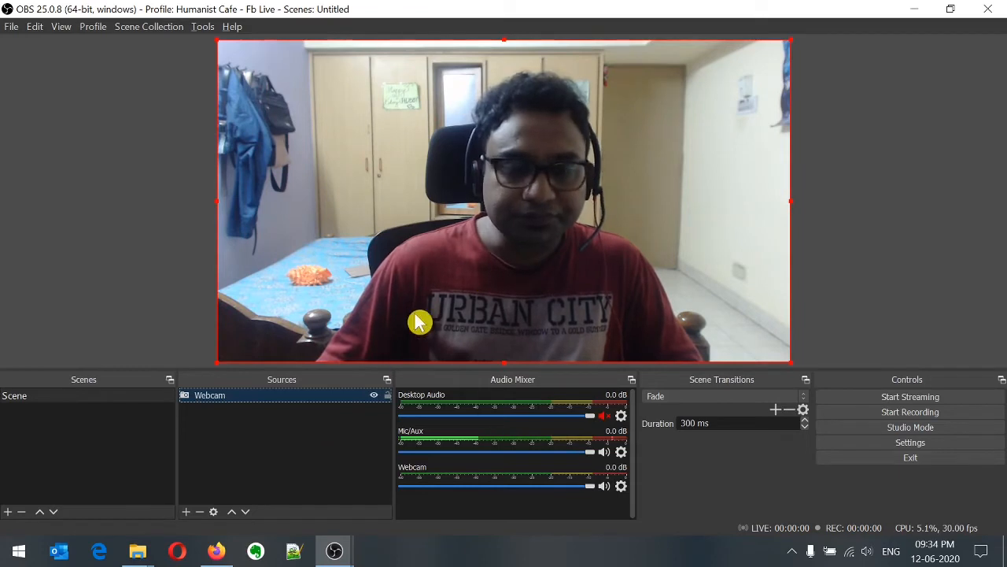
Step: Review the audio/video filters available for the Webcam source and add a Crop/Pad effect filter with its default name
right_click(336, 403)
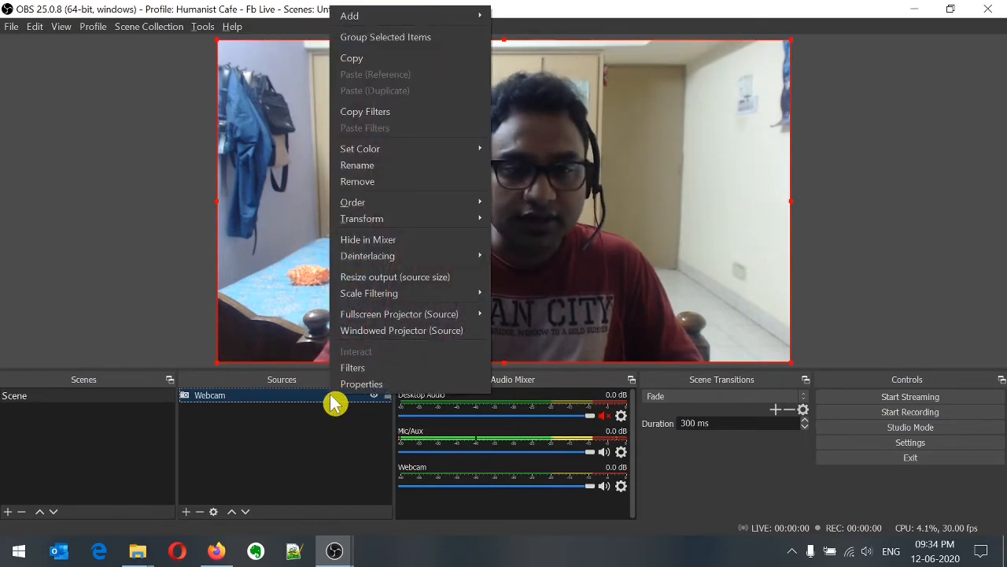
left_click(404, 370)
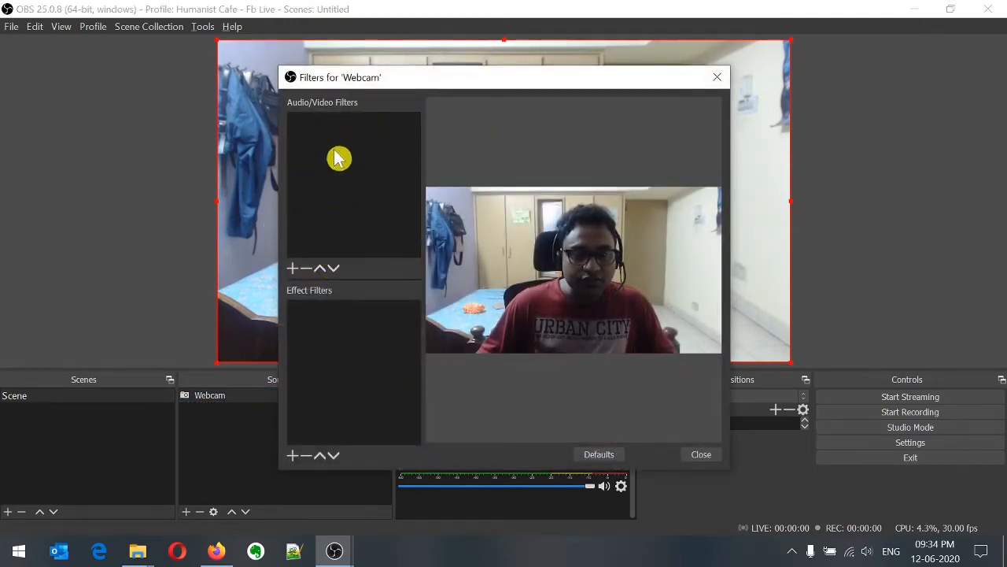
left_click(294, 271)
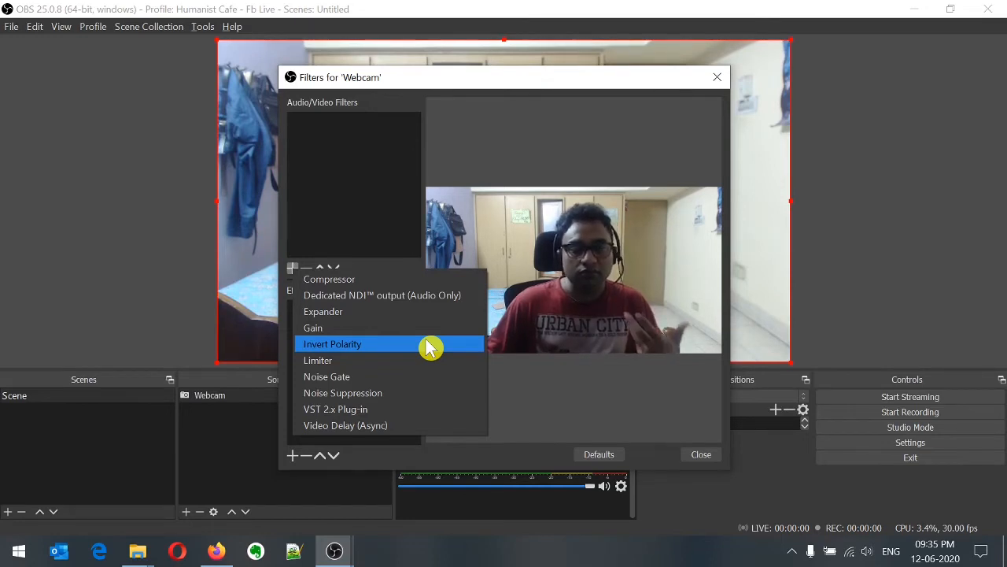
left_click(358, 203)
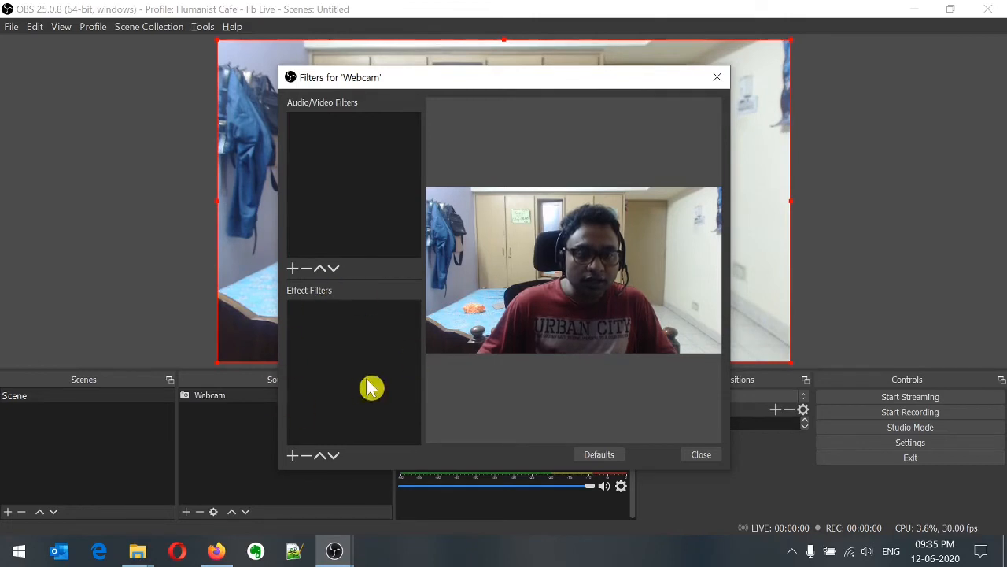
left_click(294, 456)
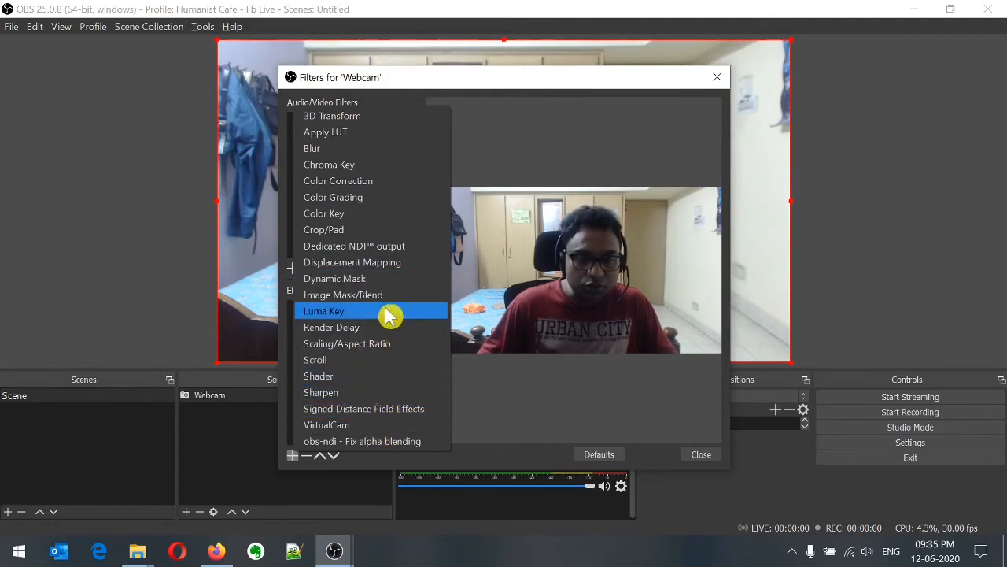
left_click(354, 233)
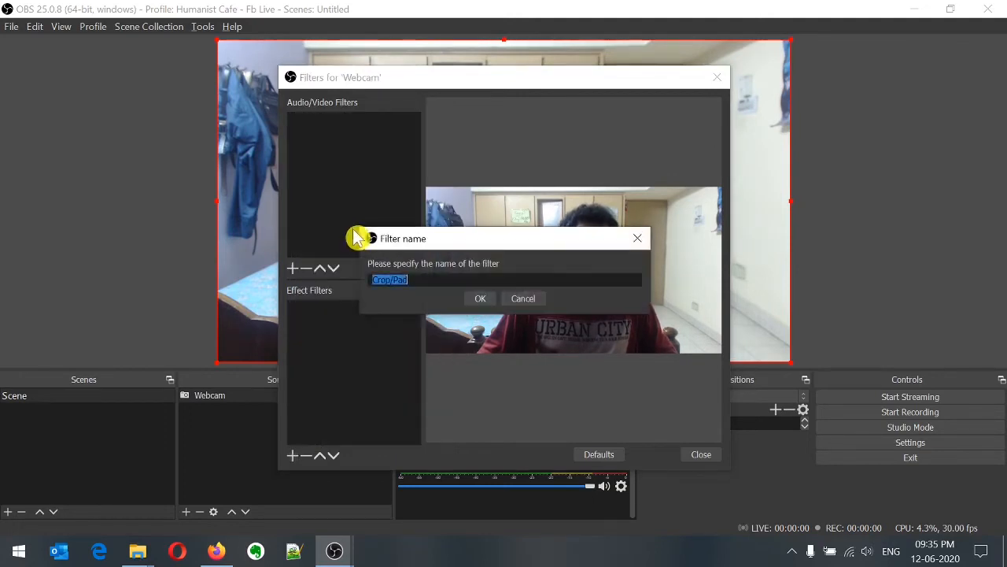
left_click(481, 302)
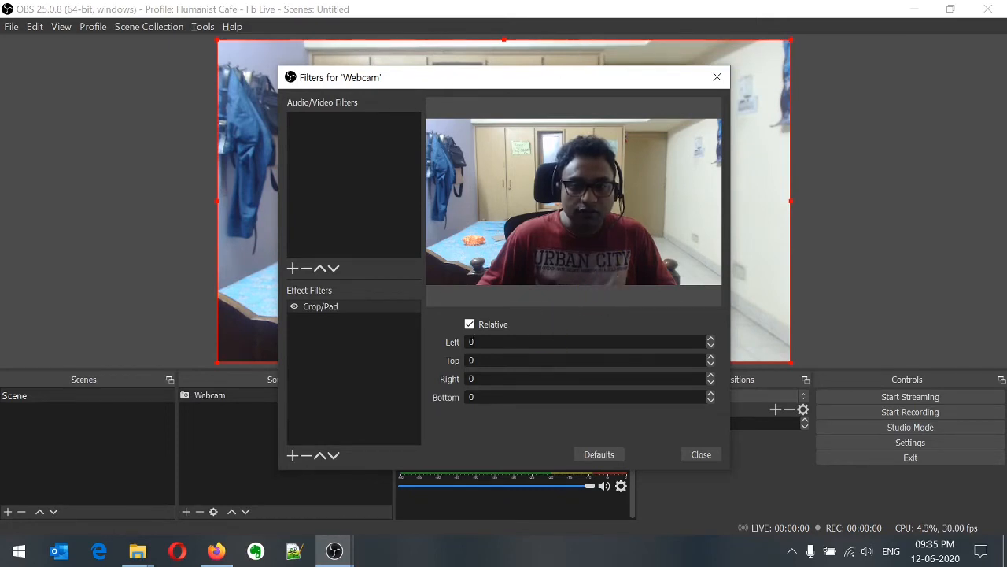
Step: Try a Left crop of 300 in the Webcam source's Crop/Pad filter, check it on the canvas, and raise it to 600
type("300")
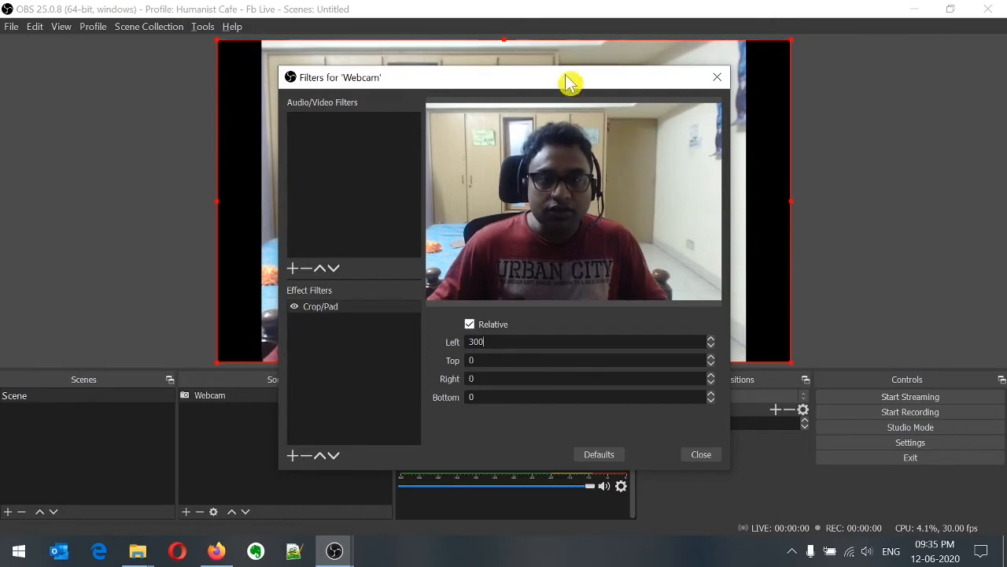
left_click_drag(571, 83, 739, 322)
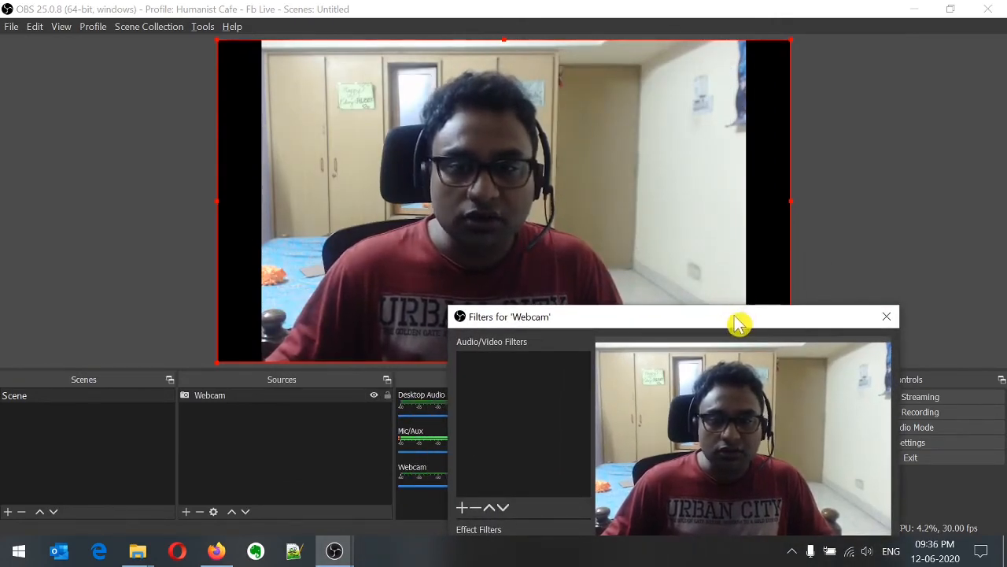
left_click_drag(739, 322, 761, 92)
double_click(668, 351)
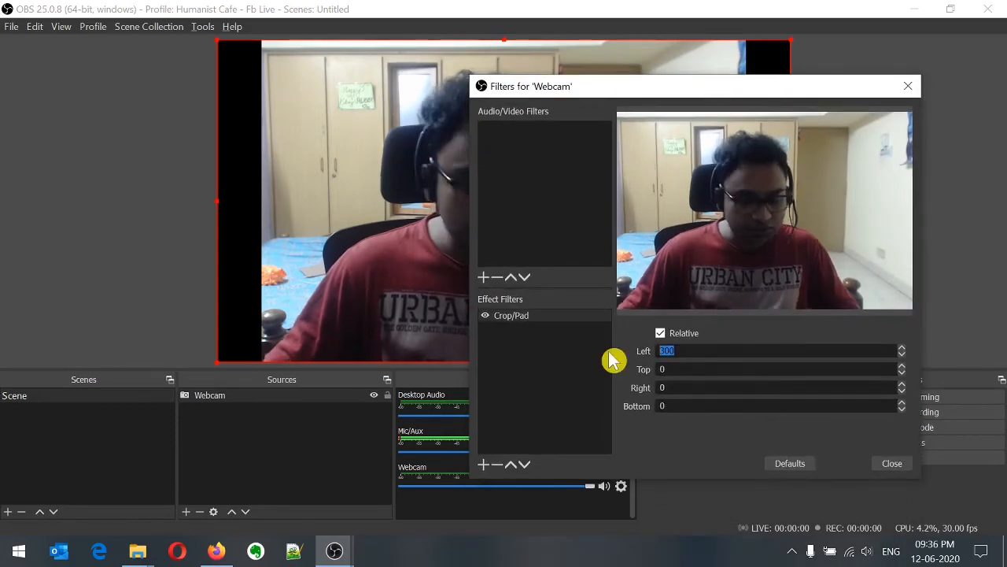
type("600")
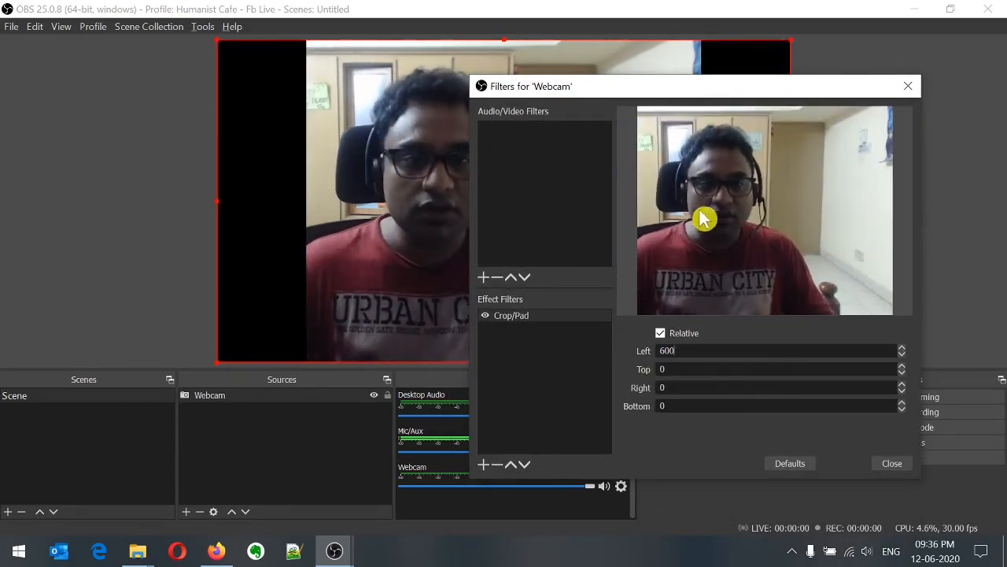
Step: Set the Crop/Pad filter's Right value to 600 and close the Webcam source's filters
left_click_drag(773, 91, 641, 84)
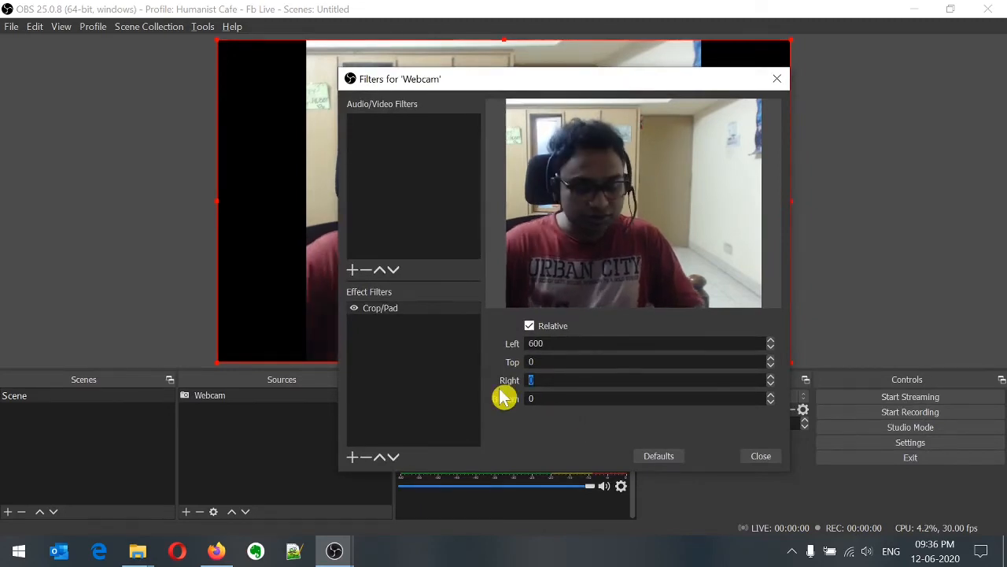
type("600")
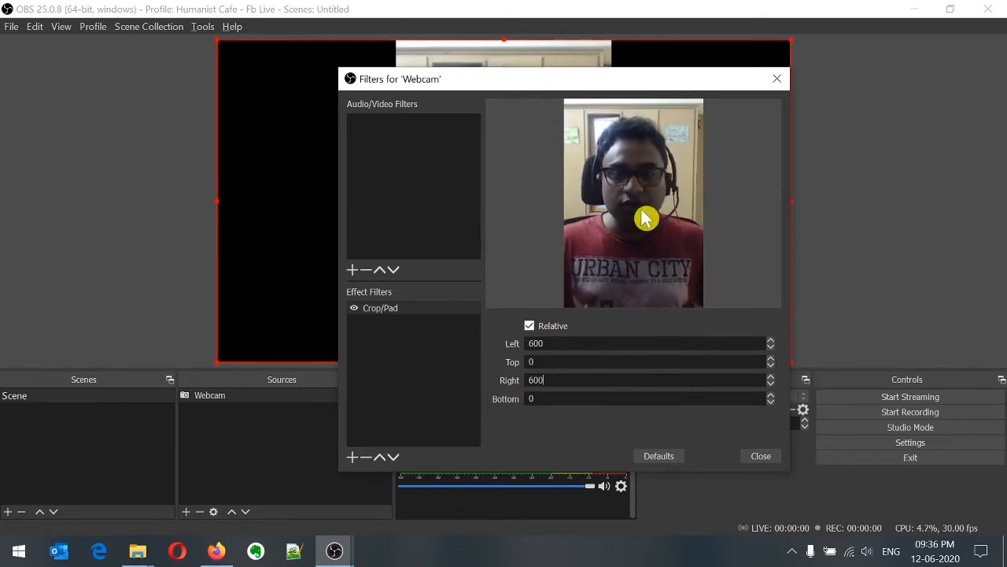
left_click_drag(618, 82, 602, 118)
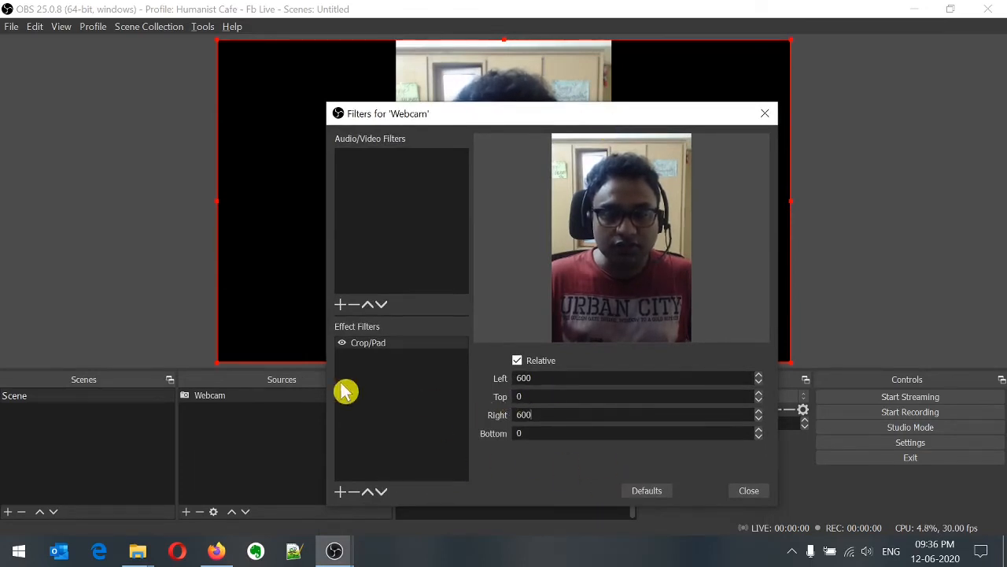
left_click(750, 493)
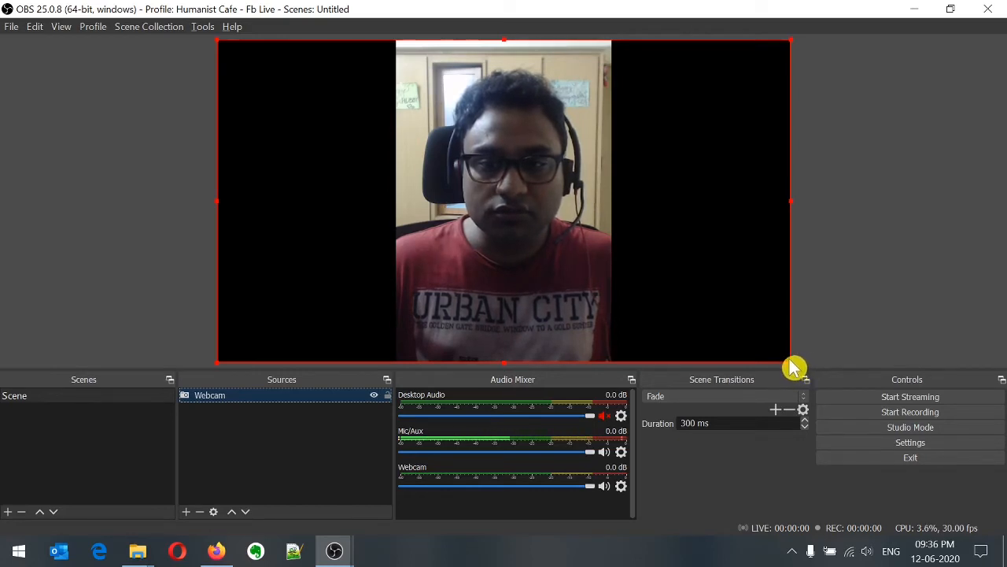
Step: Shrink the cropped webcam image to about 63% of the canvas width and place its frame against the canvas's right edge
left_click_drag(790, 363, 526, 216)
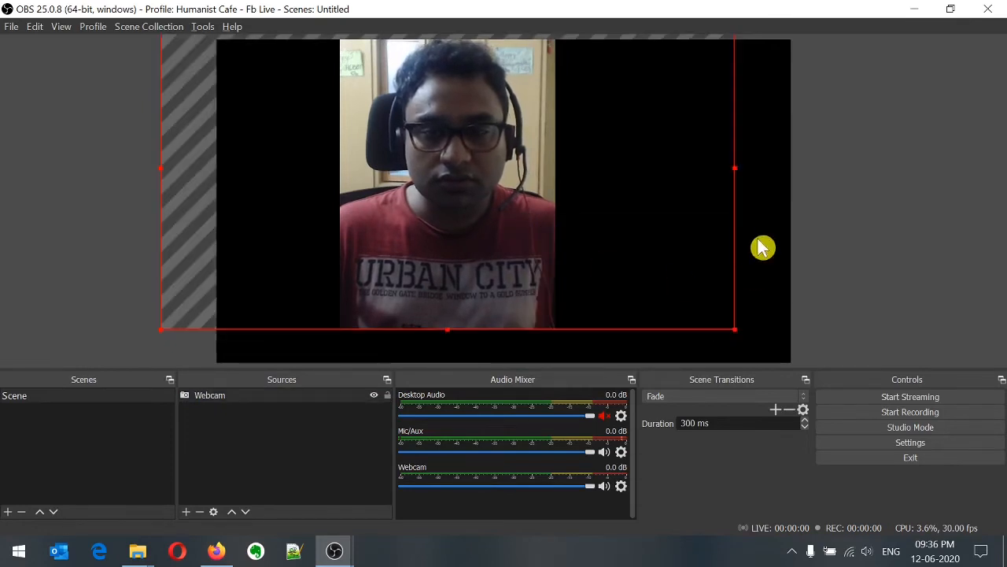
left_click_drag(745, 338, 525, 216)
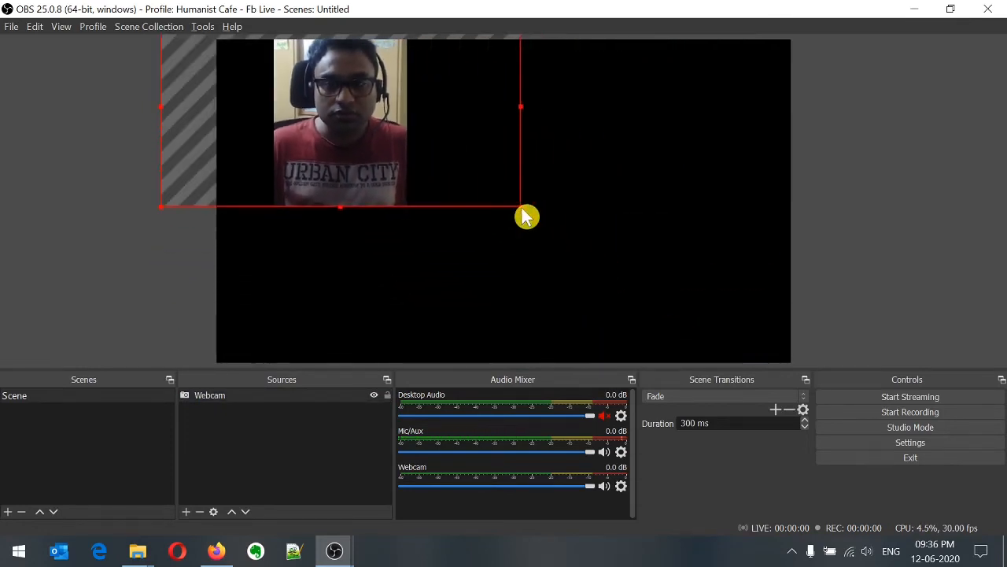
left_click_drag(456, 135, 666, 226)
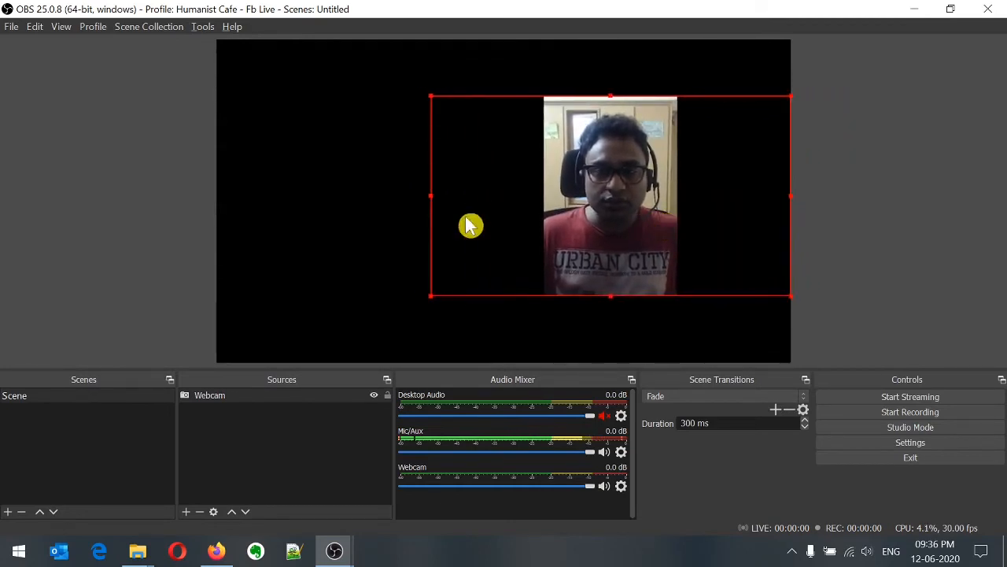
Step: Review the Crop/Pad filter settings of the Webcam source in an enlarged filters window, and close it
right_click(276, 394)
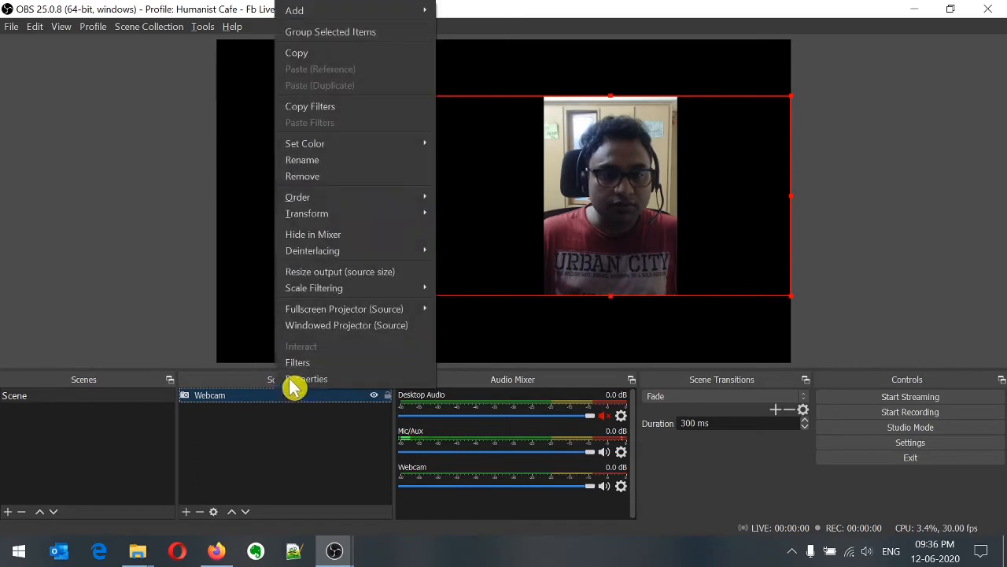
left_click(344, 361)
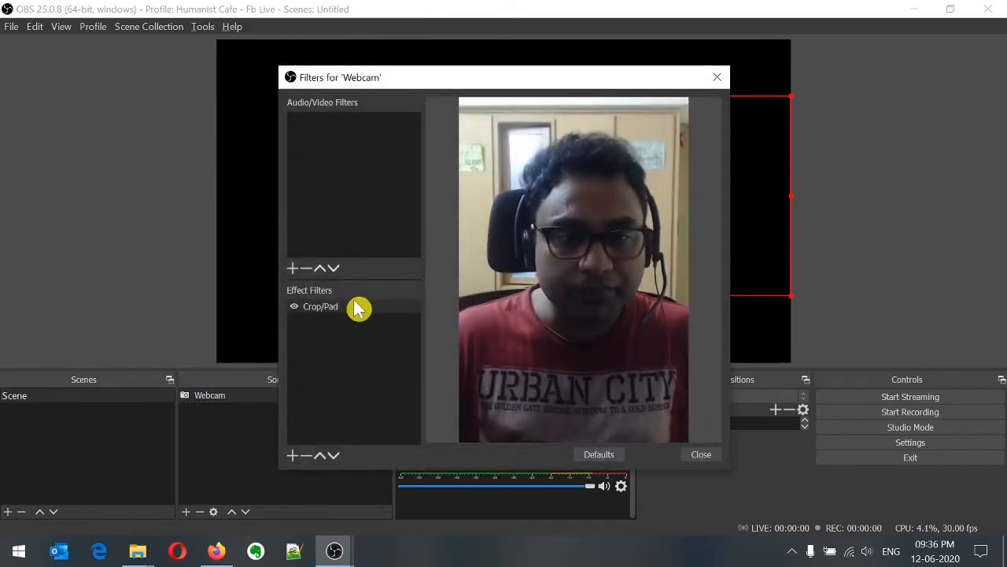
left_click_drag(562, 79, 526, 20)
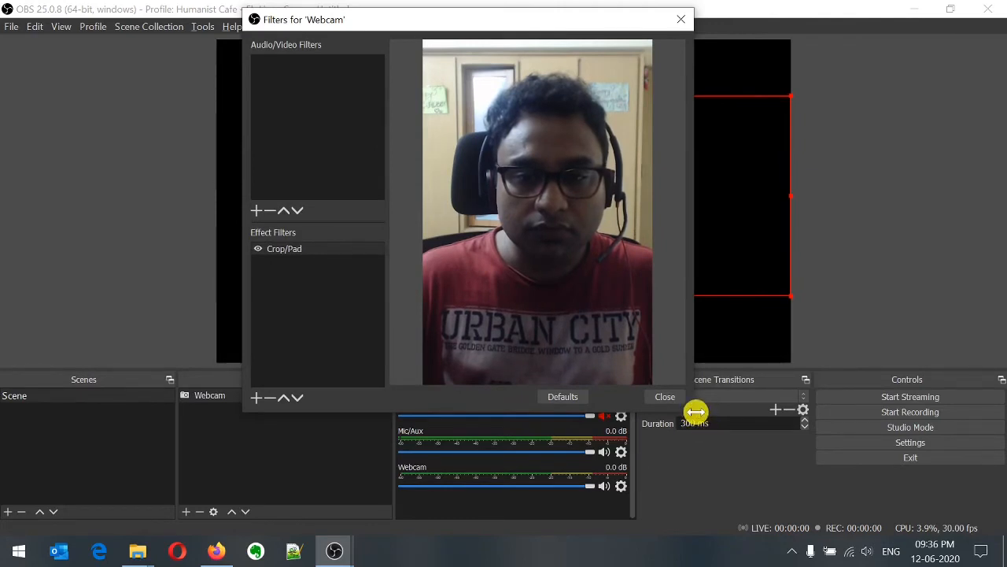
left_click_drag(694, 412, 911, 475)
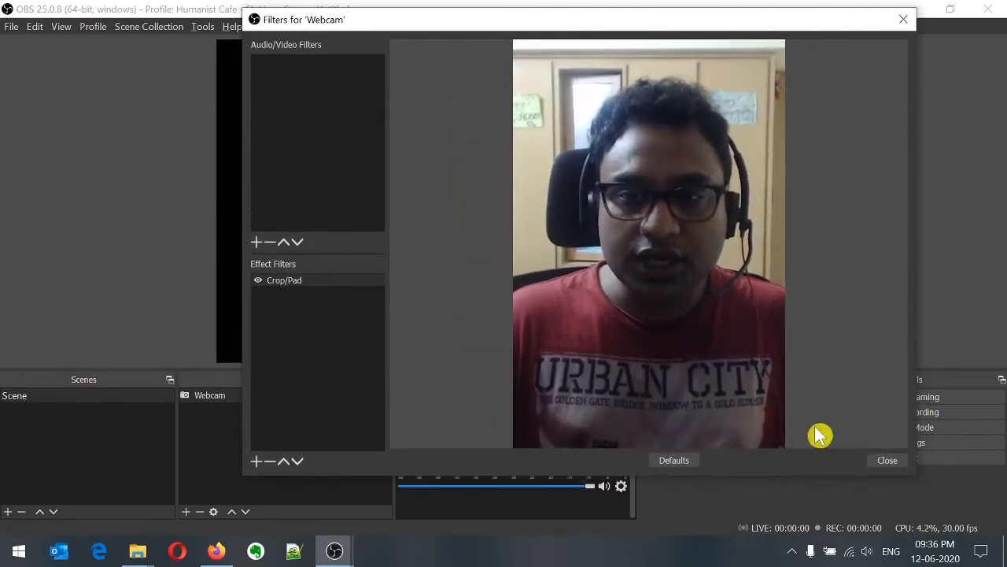
left_click(309, 282)
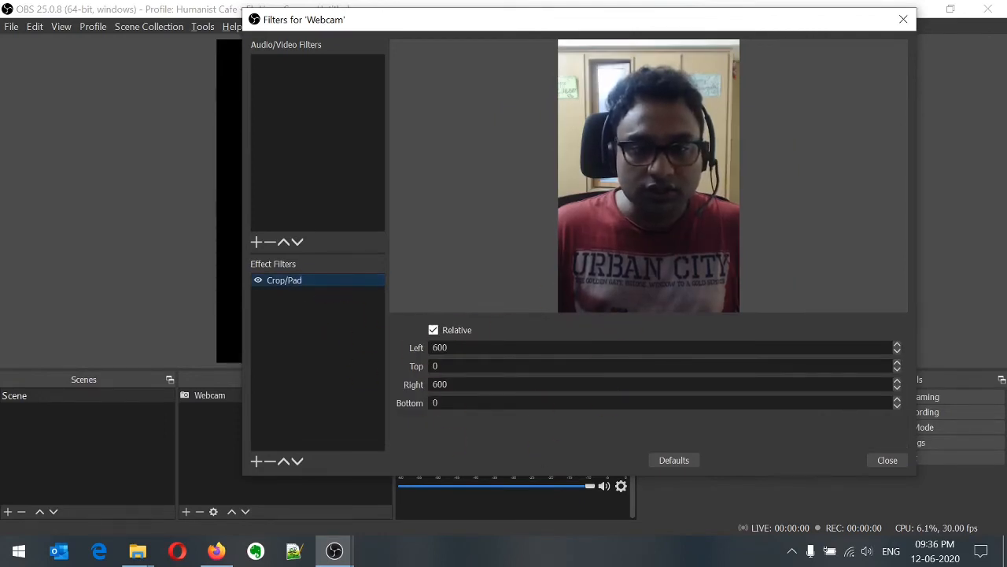
left_click(434, 329)
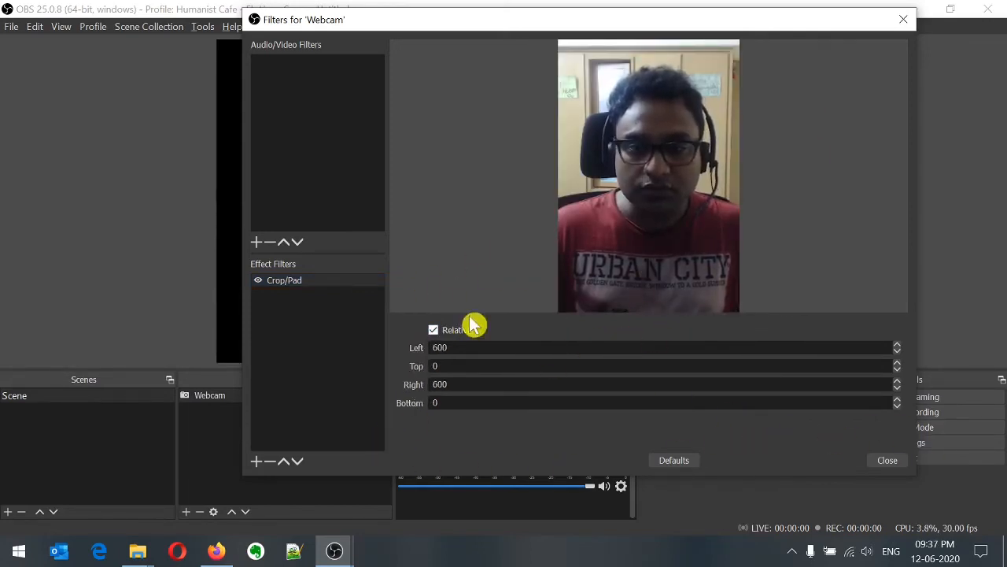
left_click(885, 461)
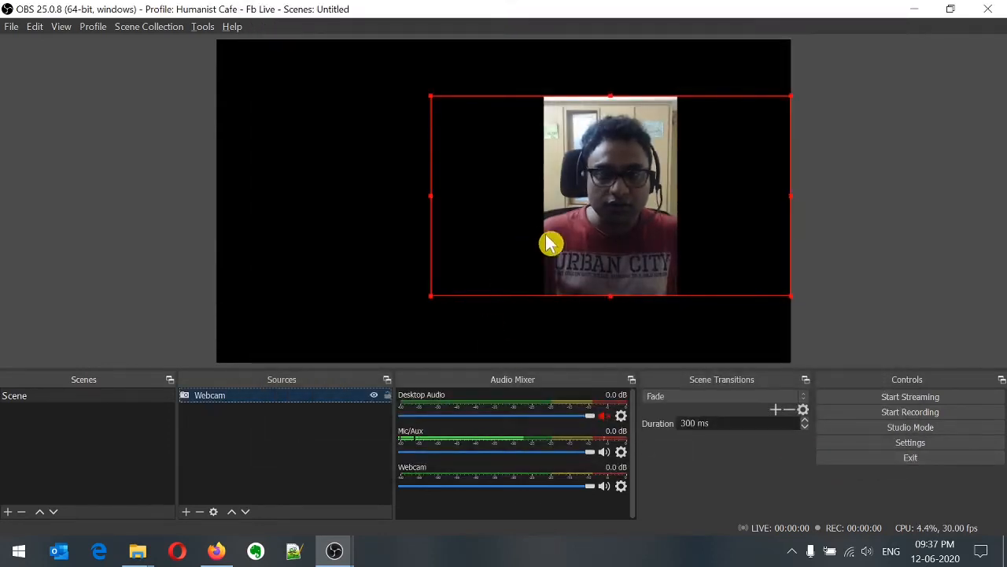
Step: Move the webcam image further right so its visible cropped part sits near the canvas's right edge
mouse_move(627, 263)
left_mouse_down()
mouse_move(600, 260)
mouse_move(623, 260)
left_mouse_up()
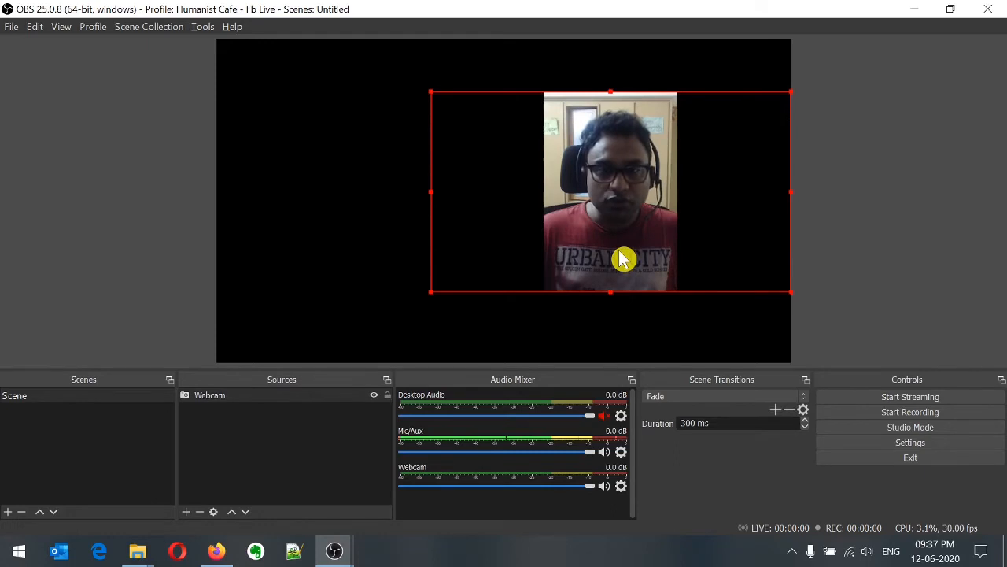
left_click_drag(624, 260, 734, 259)
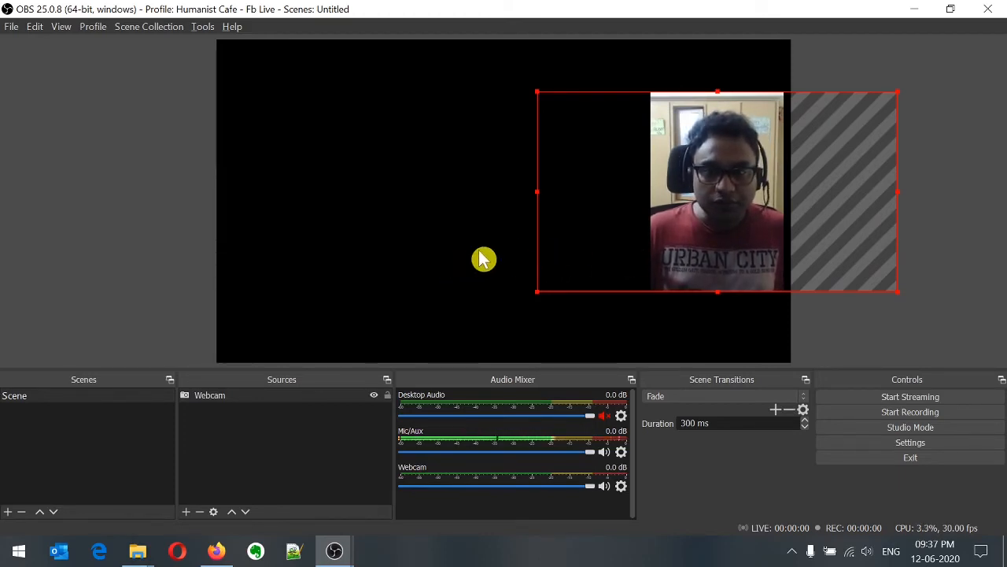
left_click_drag(716, 236, 715, 229)
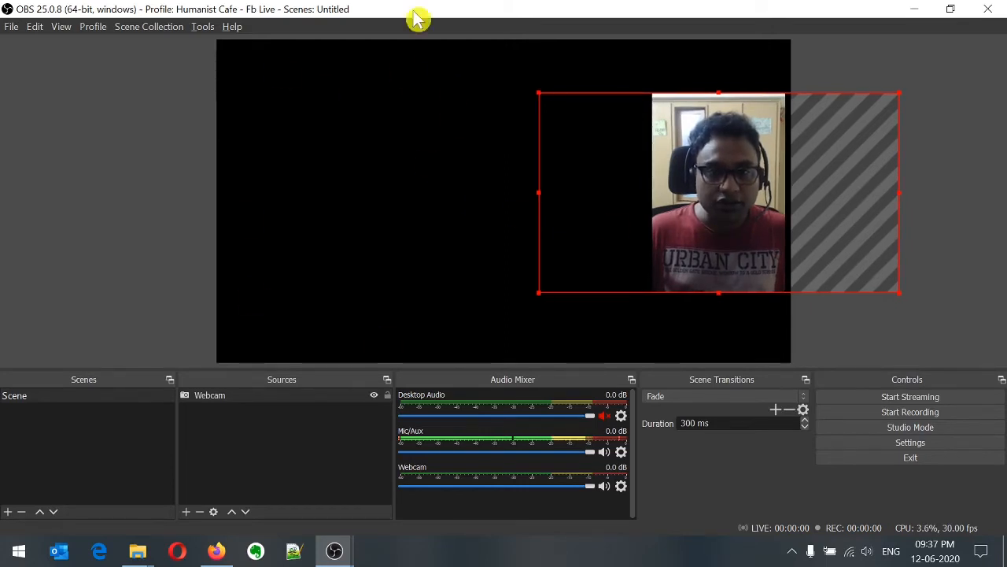
Step: Add a new Image source to the scene with its default name
left_click(187, 512)
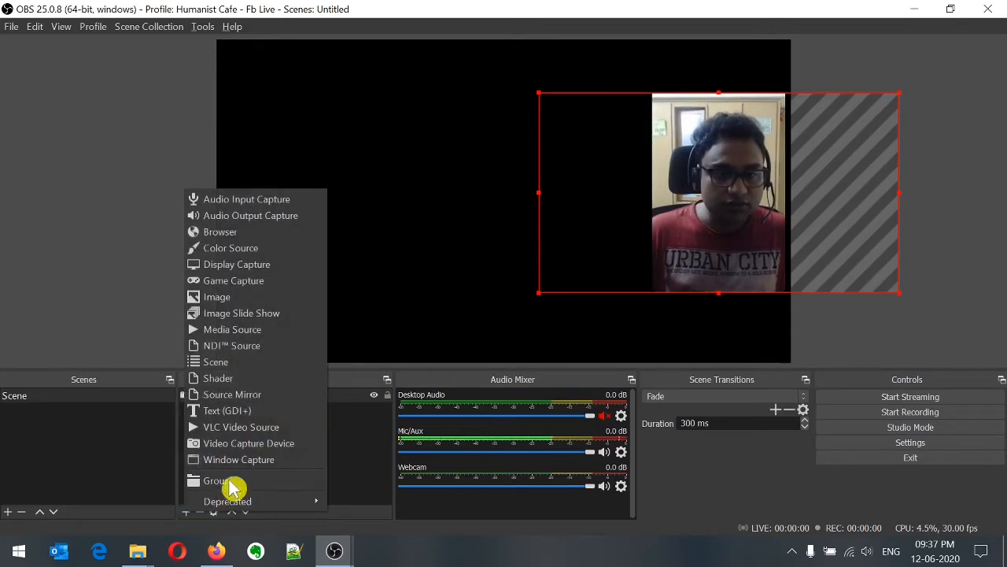
left_click(272, 299)
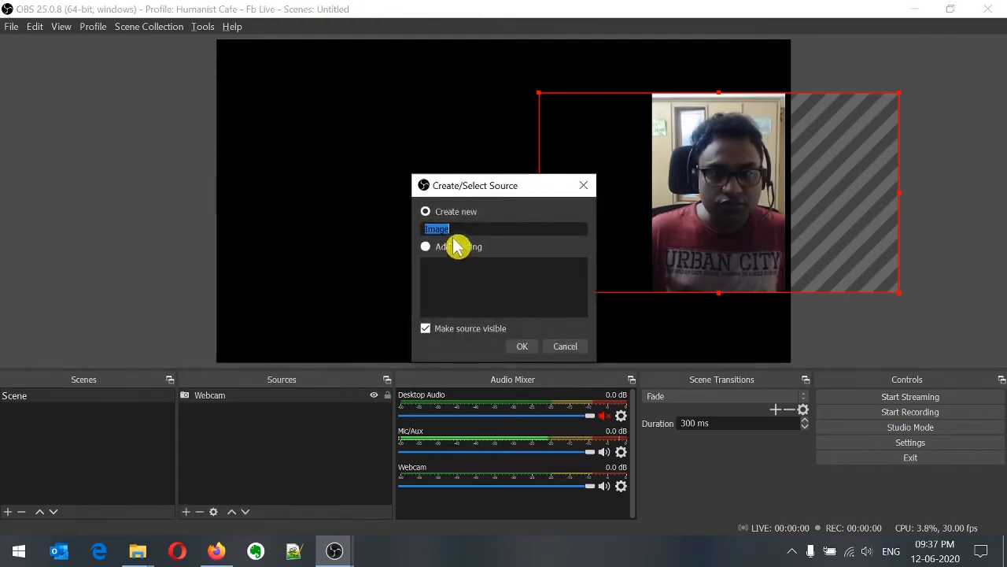
left_click(522, 348)
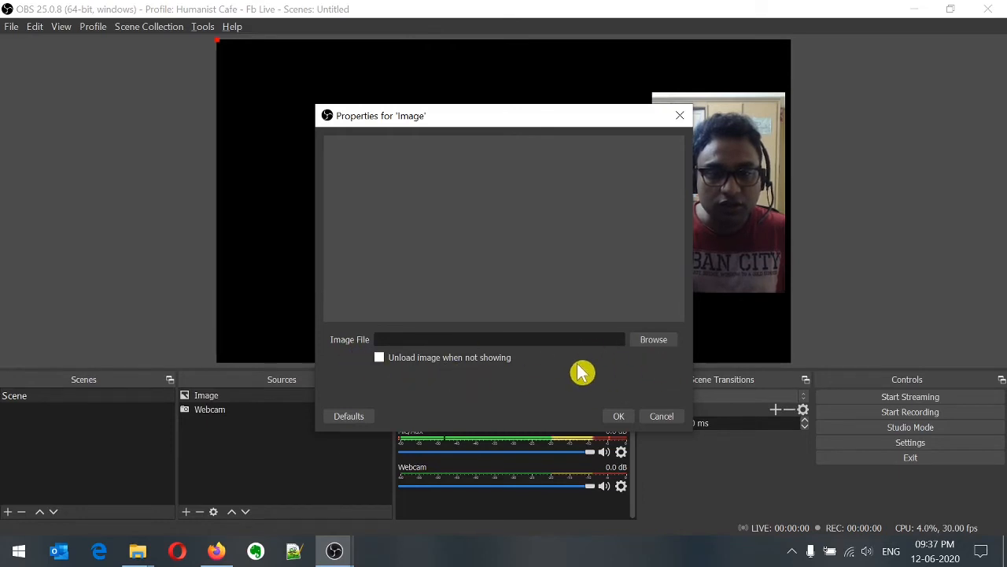
Step: Load 187_1003705_americas_dxm.png from the Photos > Wallpapers > Space folder on drive D: into the Image source and save its properties
left_click(666, 344)
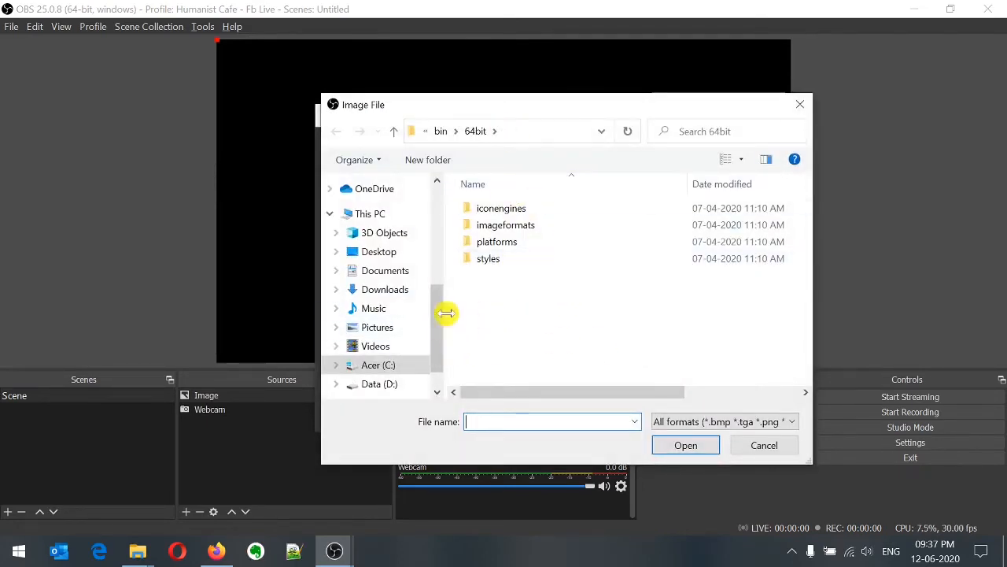
scroll(441, 324, "down", 2)
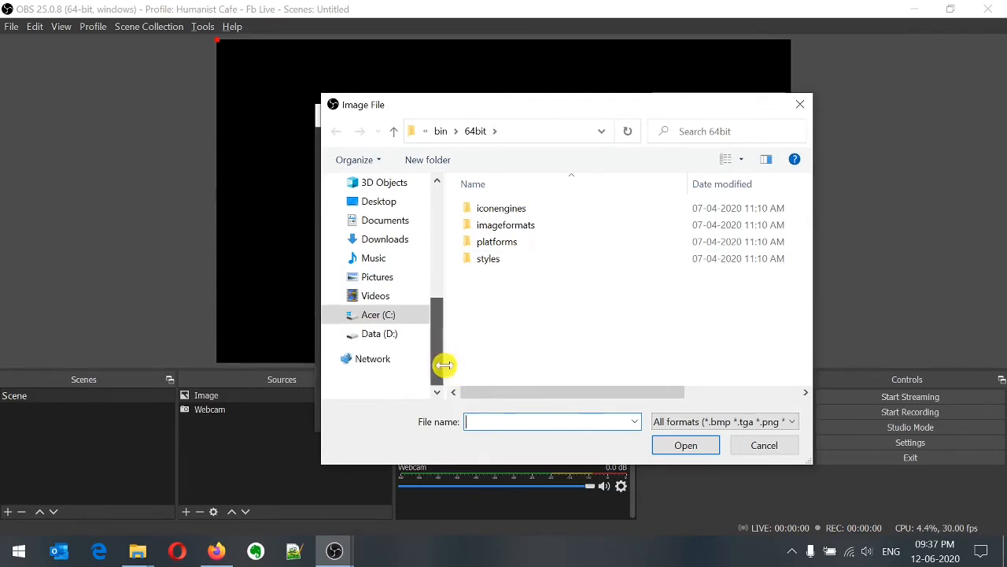
left_click(381, 336)
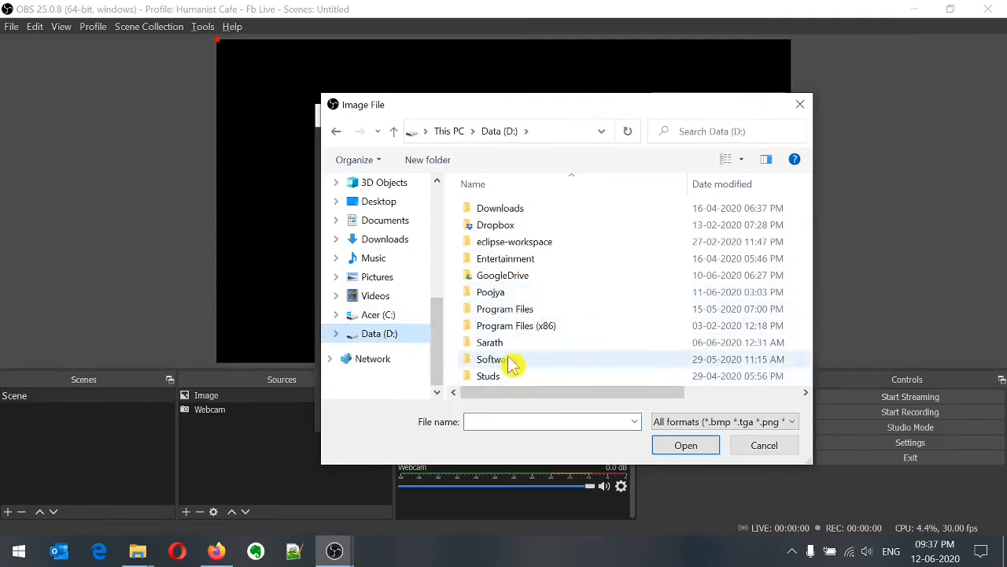
double_click(514, 345)
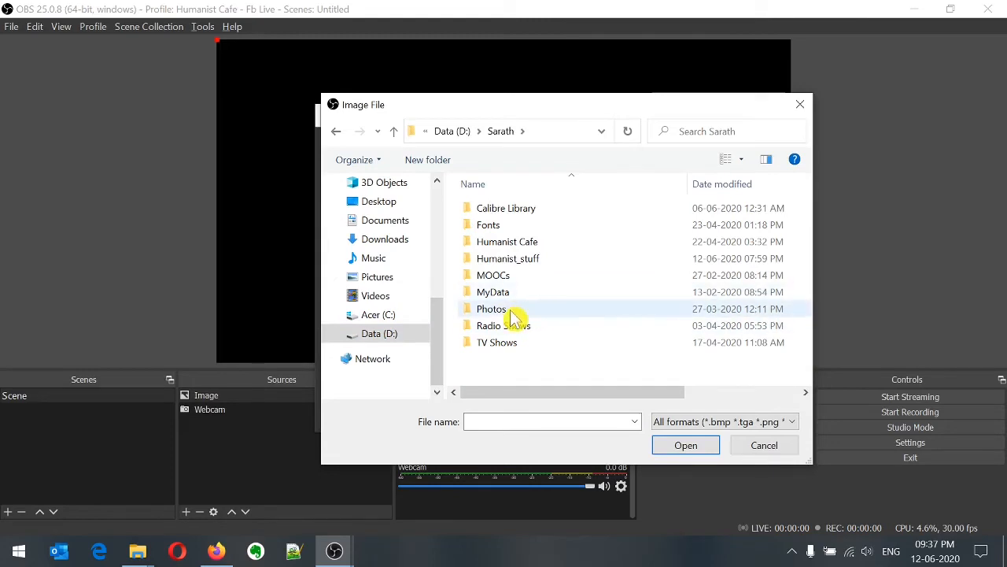
double_click(513, 309)
scroll(543, 337, "down", 5)
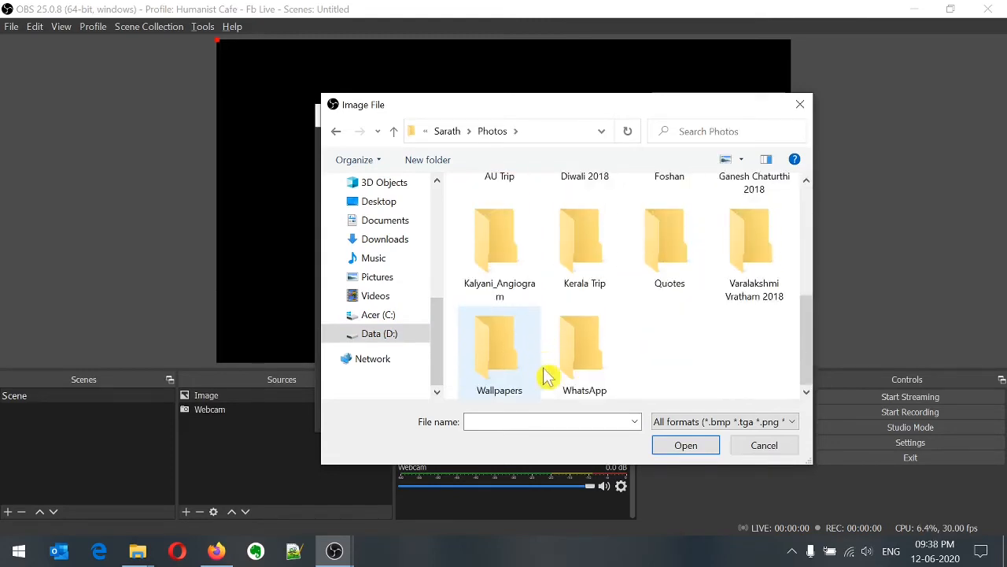
double_click(490, 354)
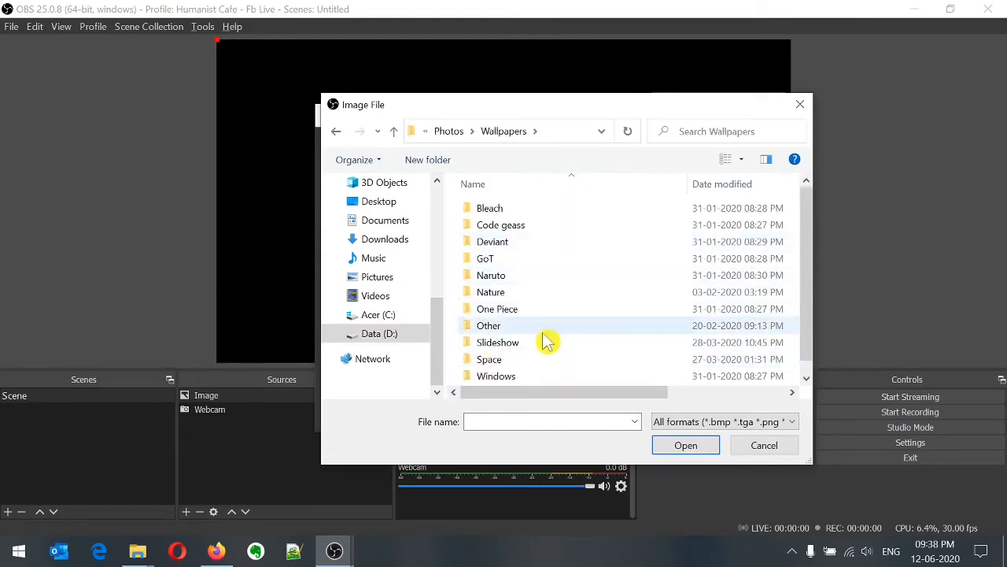
scroll(543, 342, "down", 1)
double_click(515, 343)
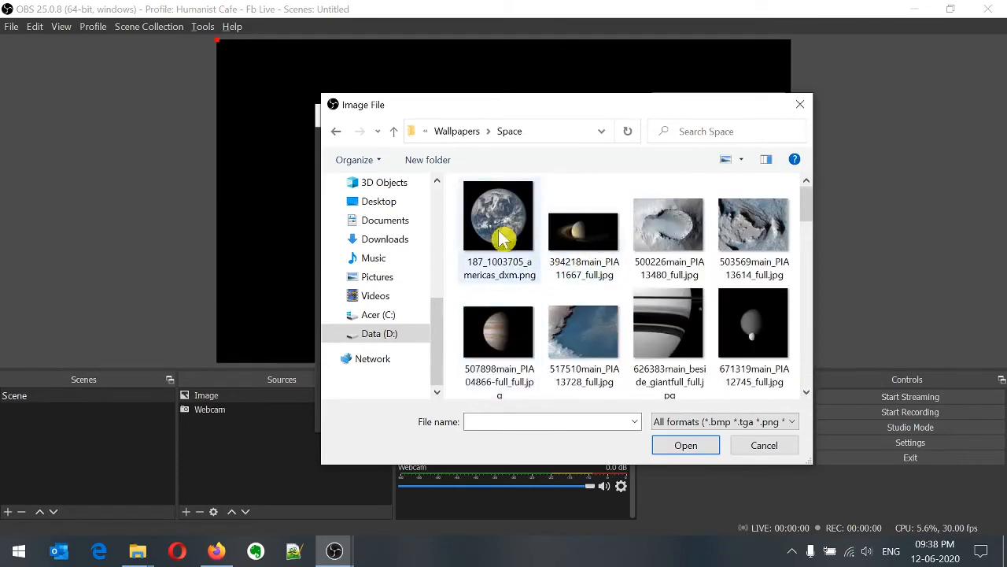
left_click(499, 235)
left_click(685, 444)
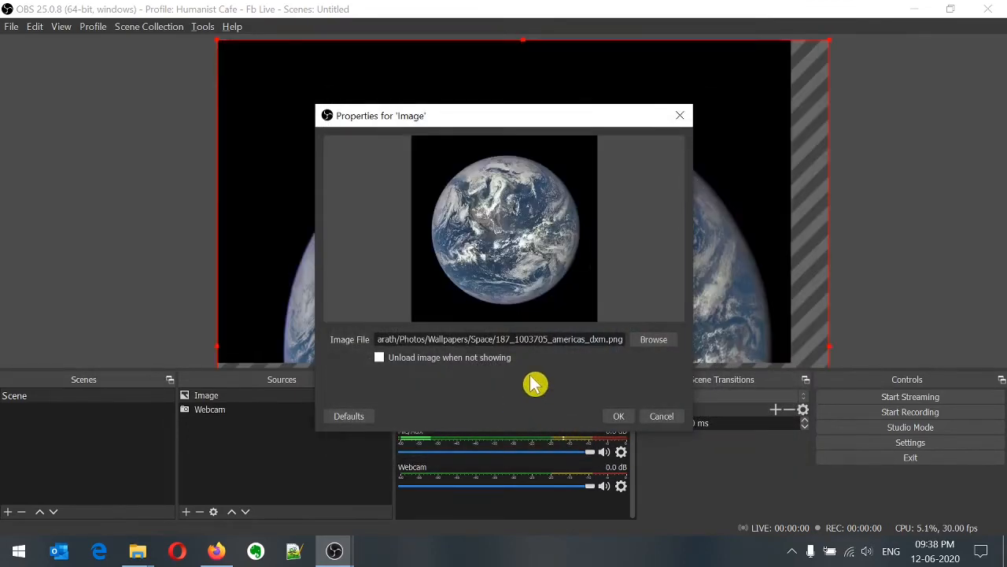
left_click(620, 417)
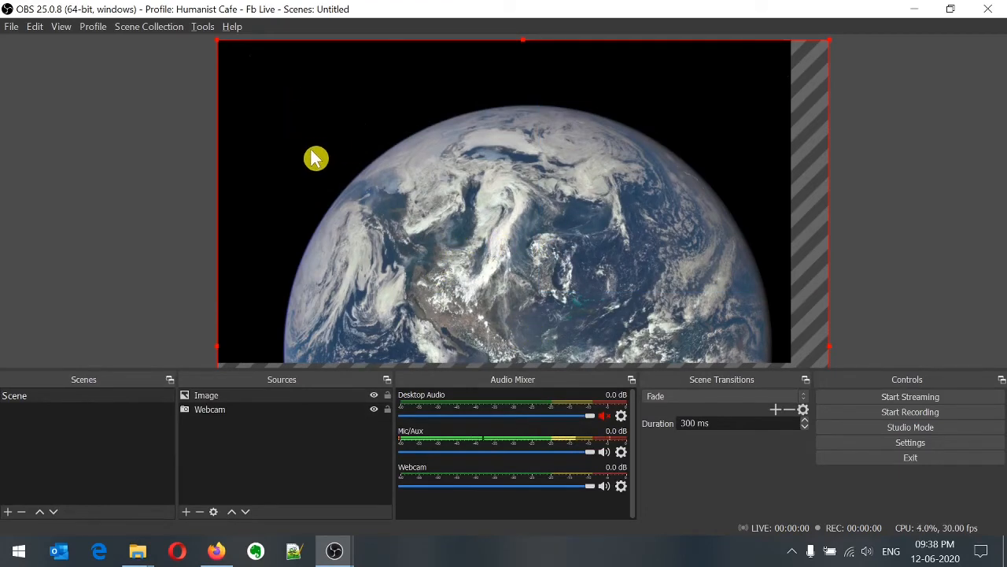
Step: Try to reposition and resize the Earth image from its upper-left corner on the canvas
left_click_drag(315, 157, 346, 178)
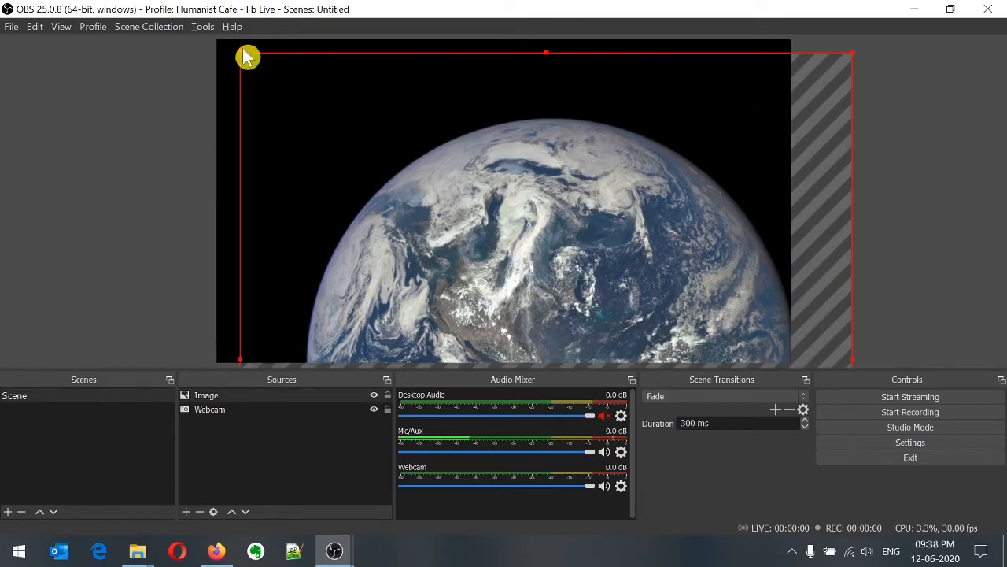
left_click_drag(241, 52, 256, 70)
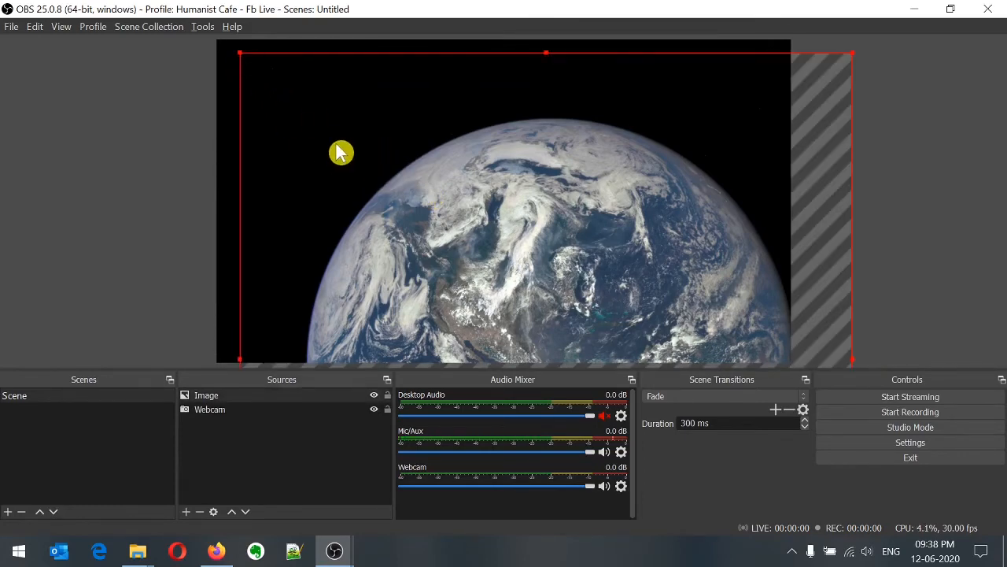
left_click_drag(337, 145, 339, 146)
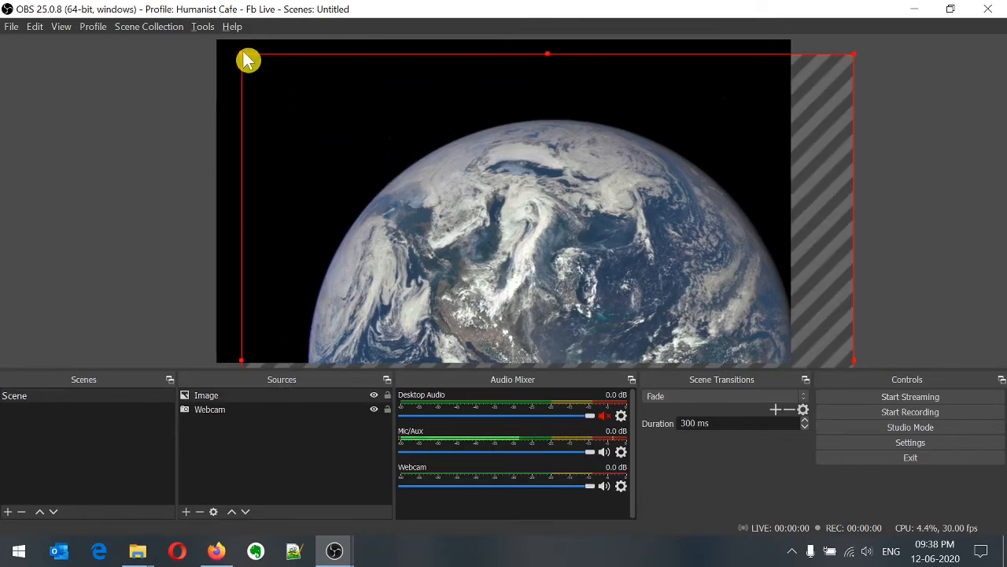
left_click_drag(244, 55, 468, 218)
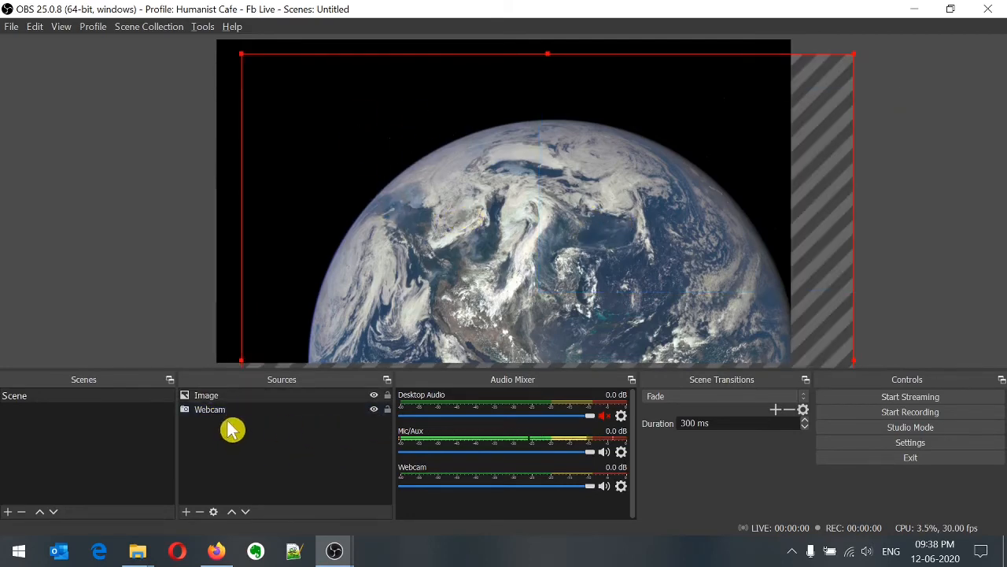
Step: Hide the Webcam source and move the Earth image up and left until its lower-right corner can be reached
left_click(375, 409)
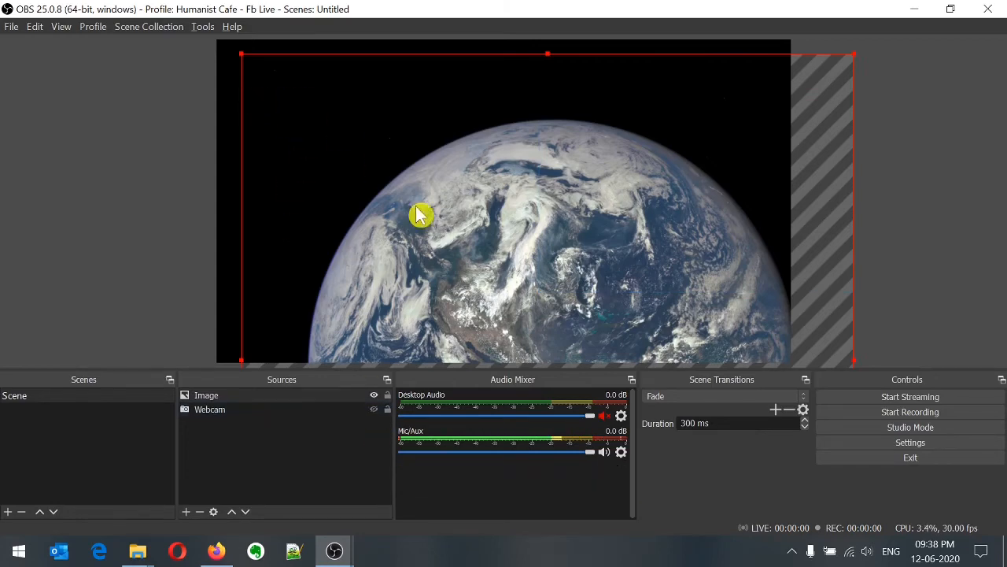
left_click_drag(472, 241, 299, 147)
left_click_drag(535, 259, 581, 127)
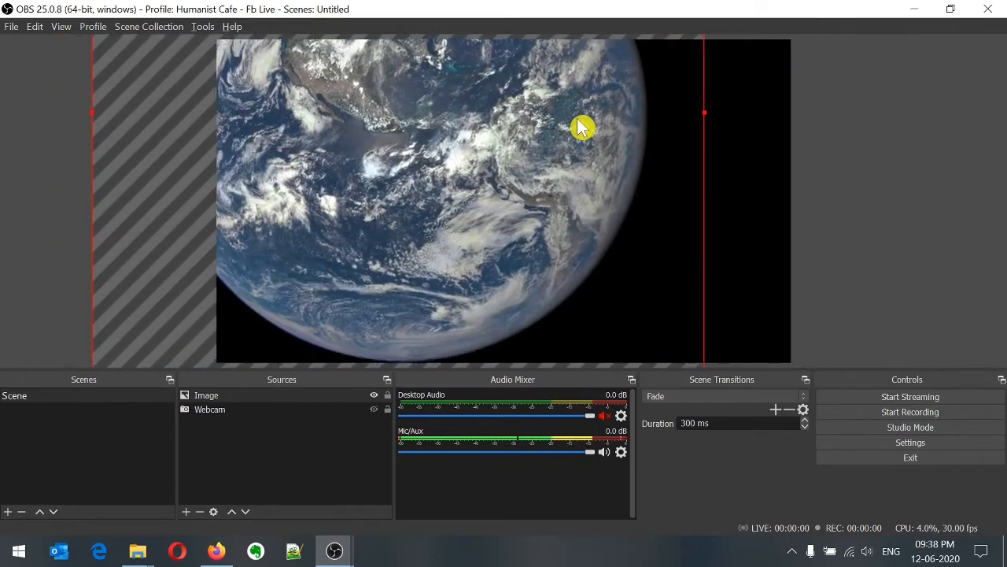
left_click_drag(506, 332, 469, 181)
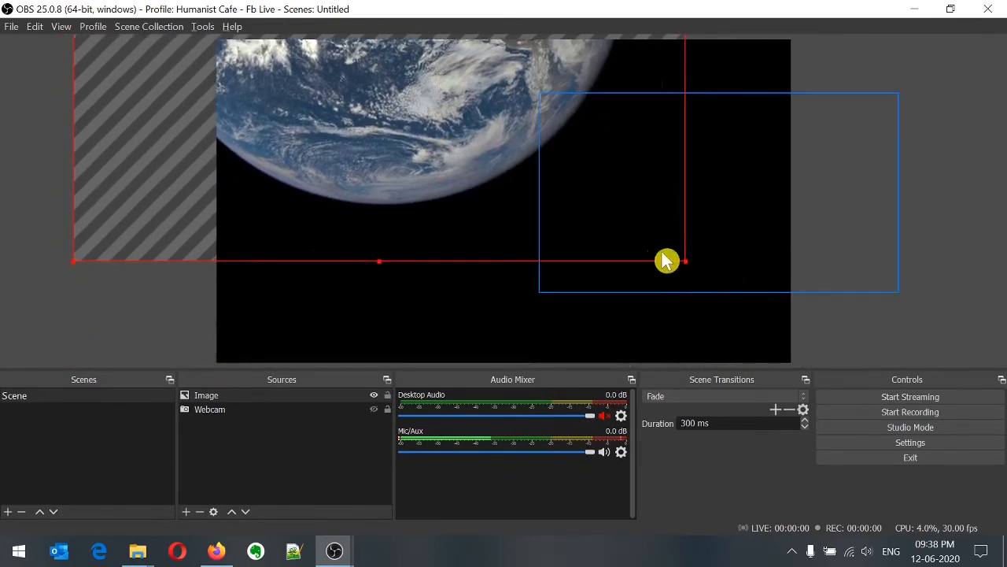
left_click_drag(690, 269, 594, 296)
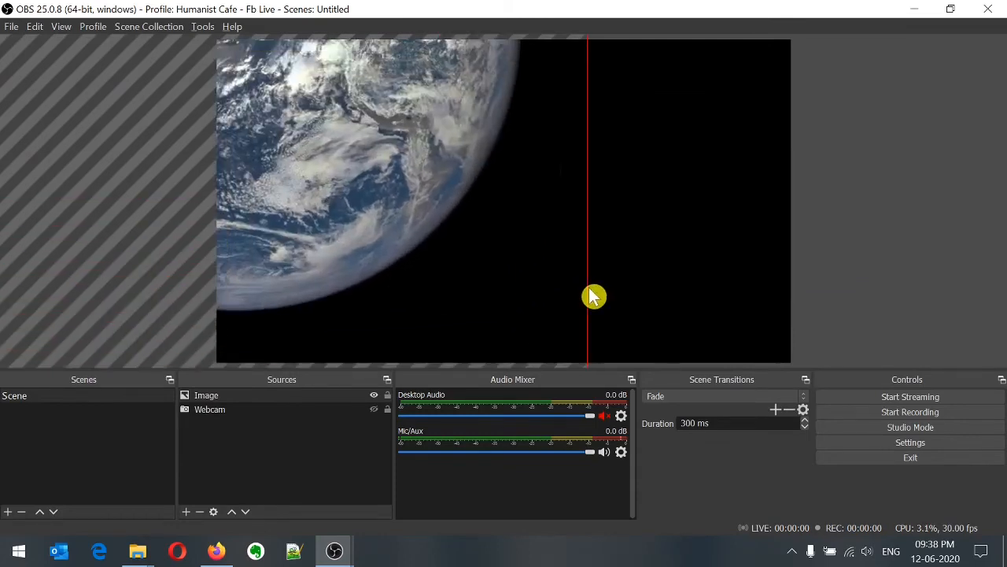
Step: Fit the Image source to the screen and make the Webcam source visible
right_click(282, 400)
mouse_move(411, 254)
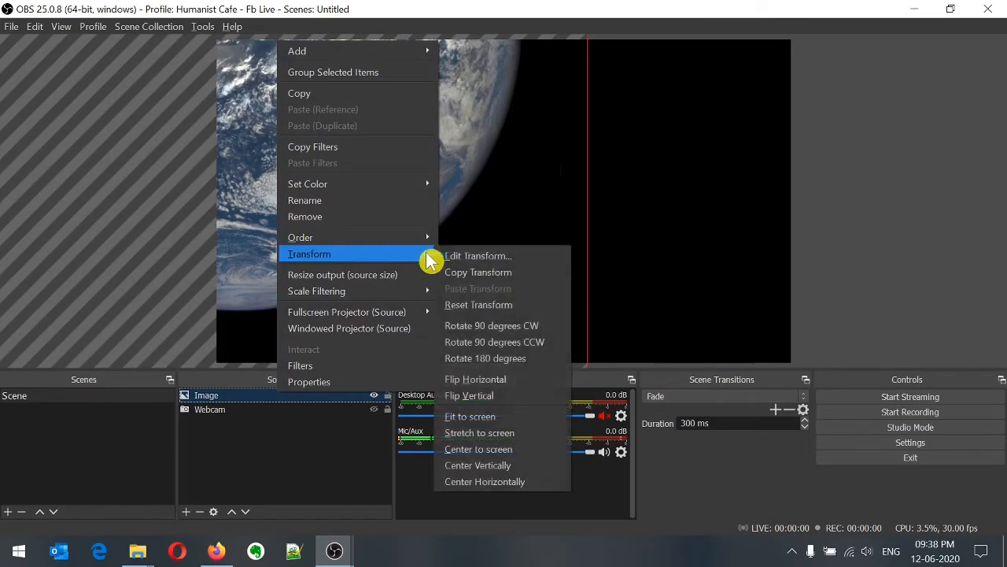
left_click(517, 421)
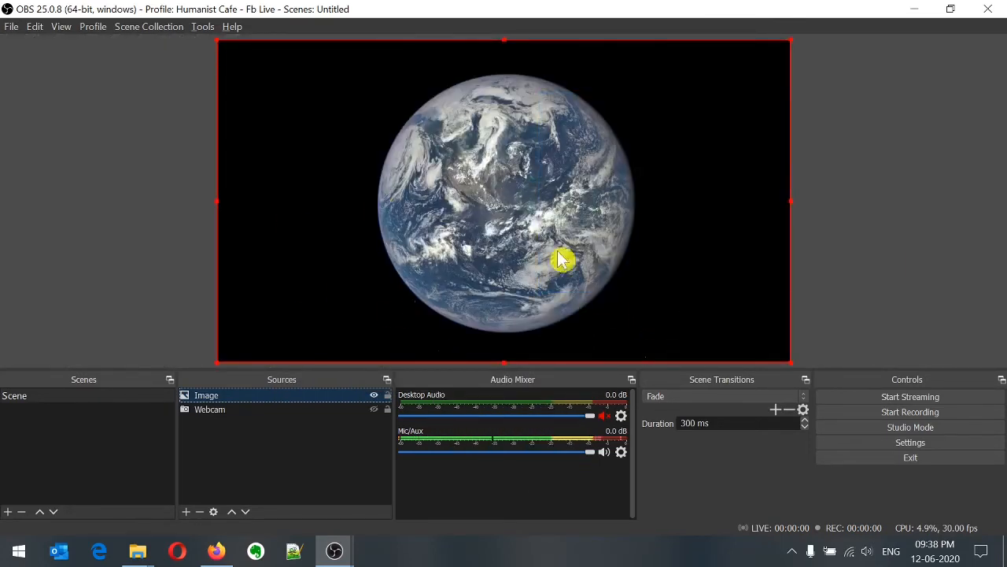
left_click(374, 409)
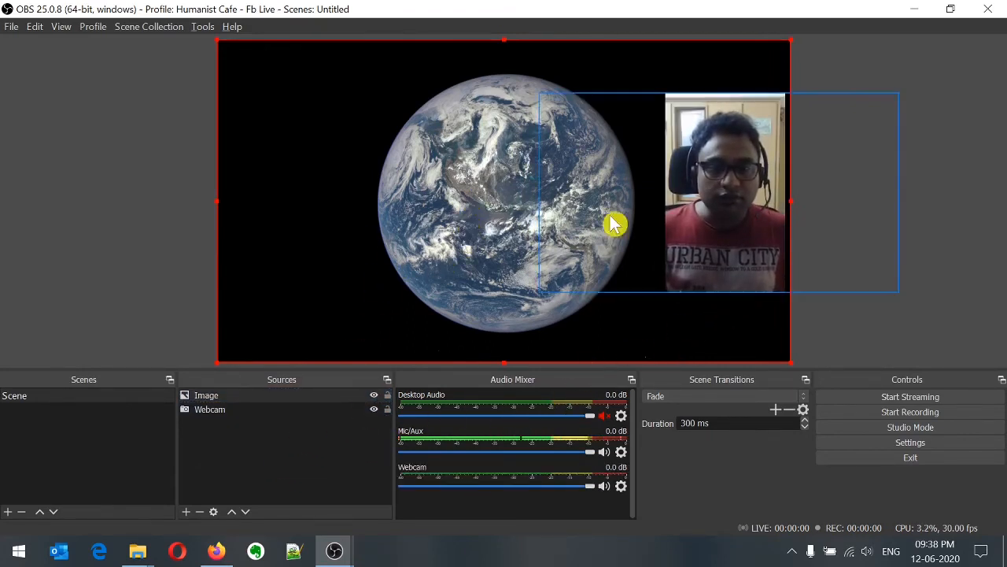
Step: Shift the Earth image left of the webcam picture, shrink it slightly and center it vertically by eye
left_click_drag(482, 255, 383, 253)
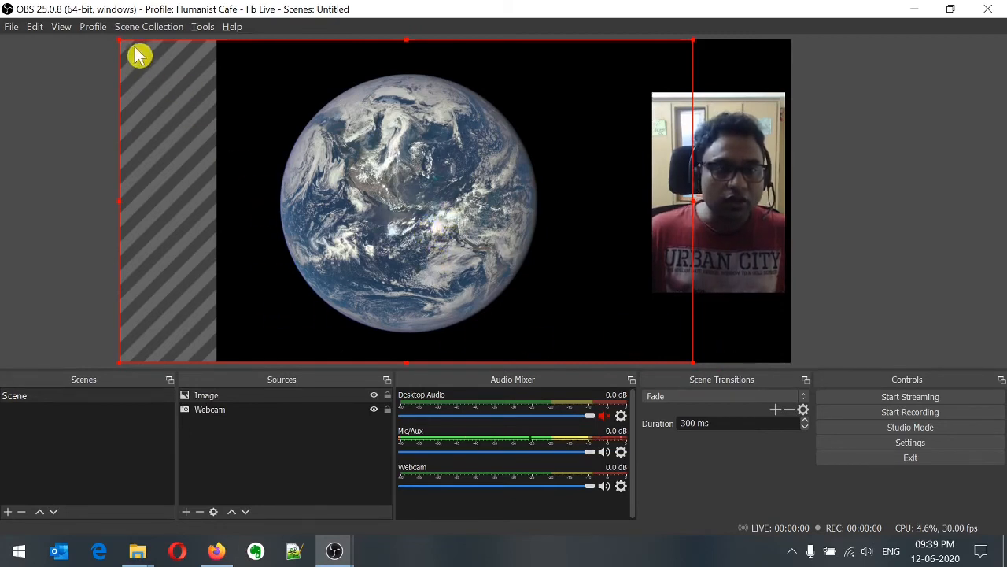
left_click_drag(126, 48, 109, 61)
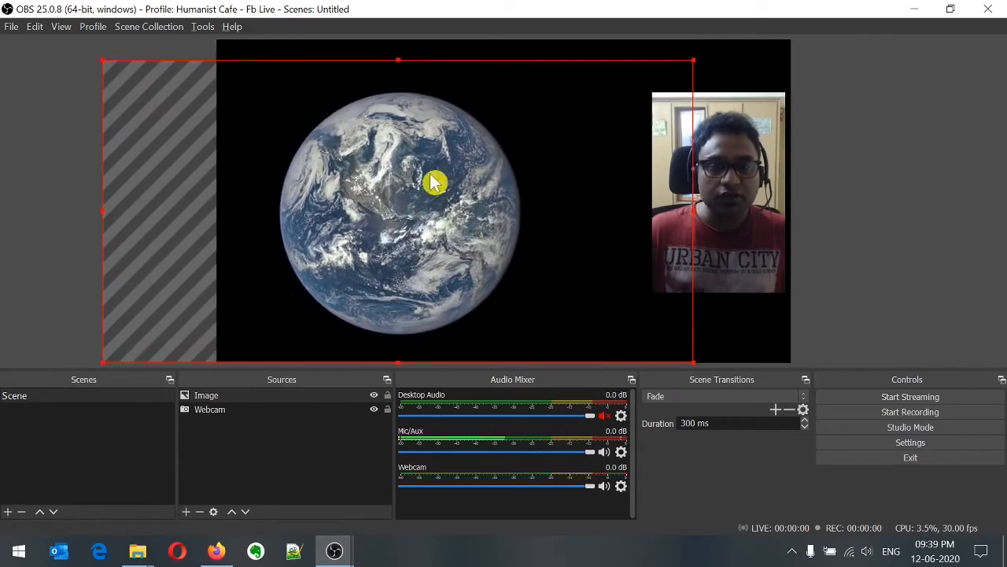
mouse_move(423, 220)
left_mouse_down()
mouse_move(428, 207)
mouse_move(439, 219)
left_mouse_up()
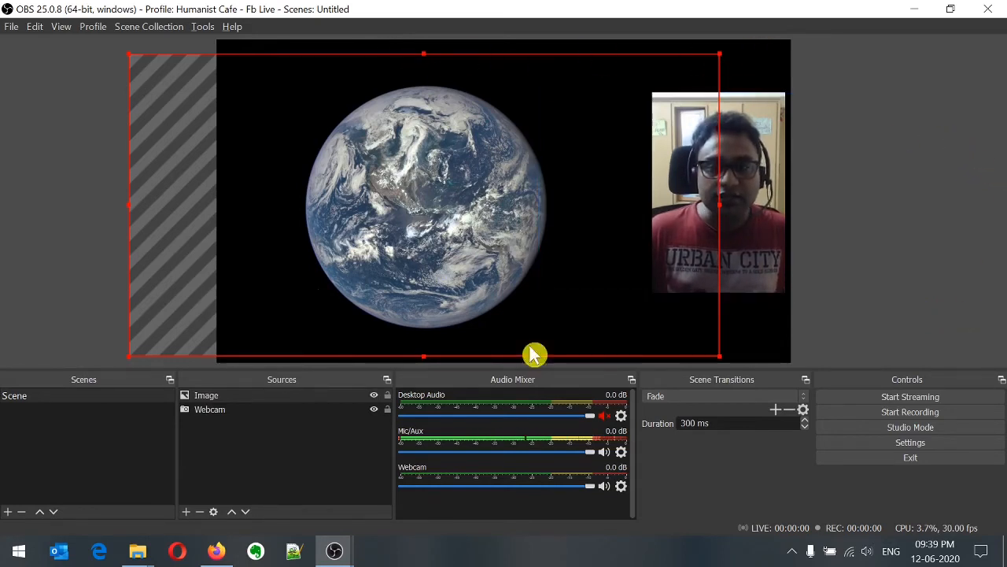
Step: Move the webcam picture left and slightly down beside the Earth, and clear the selection
left_click(955, 86)
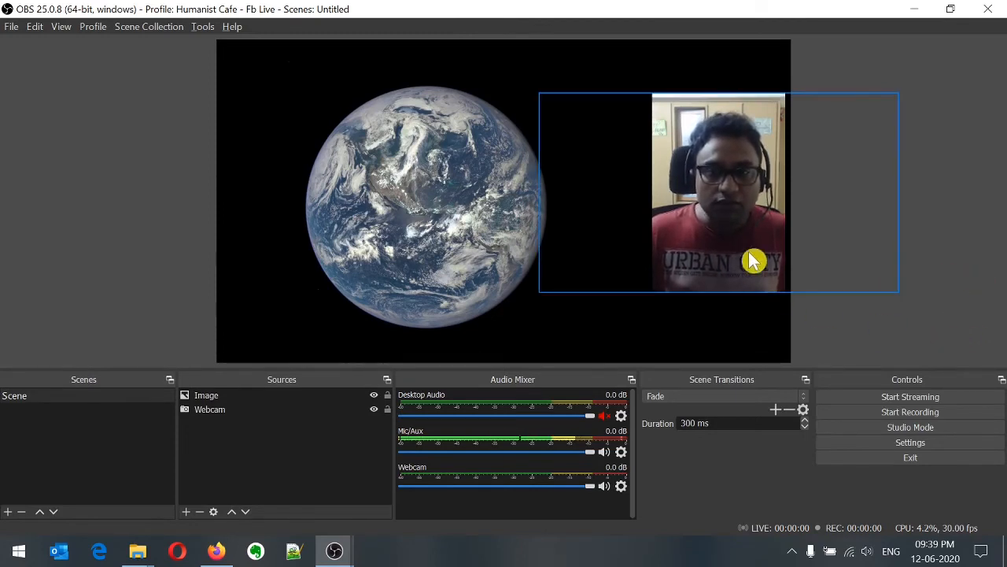
left_click_drag(755, 261, 697, 266)
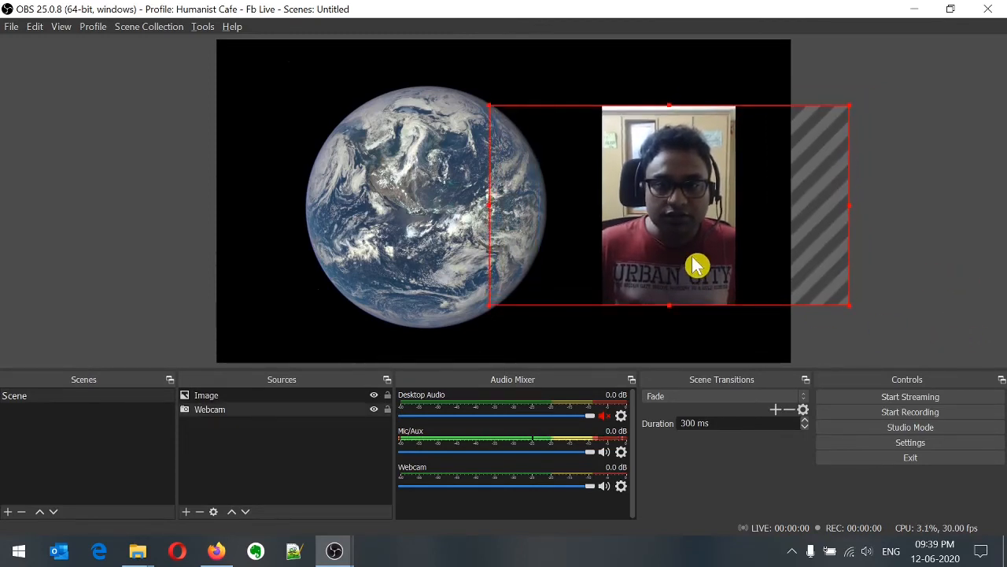
left_click(918, 252)
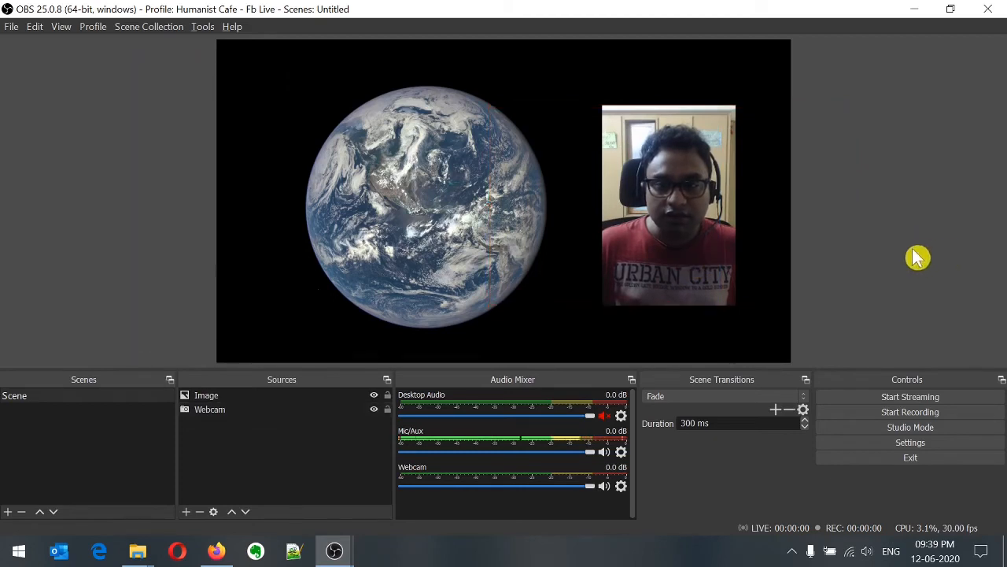
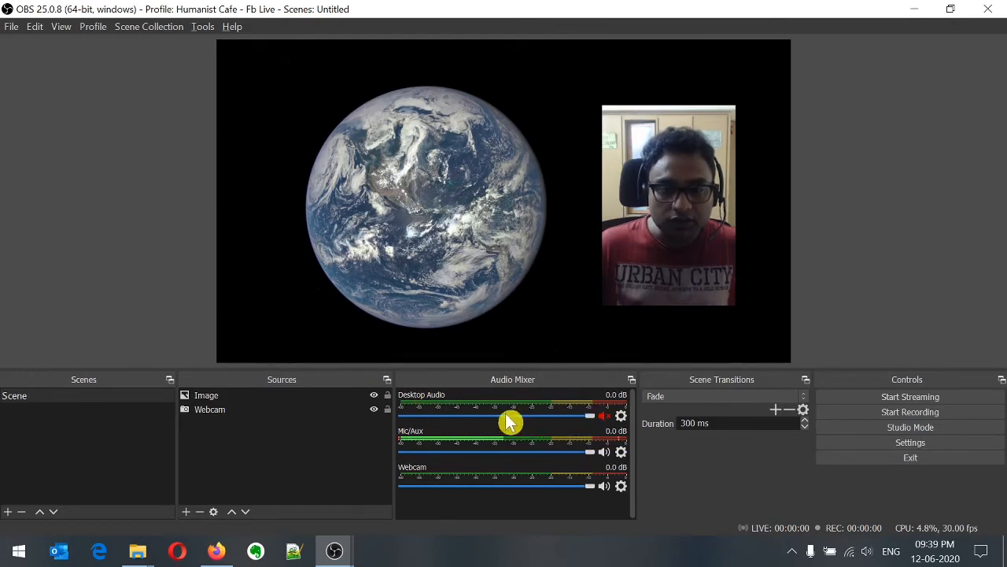
left_click(605, 416)
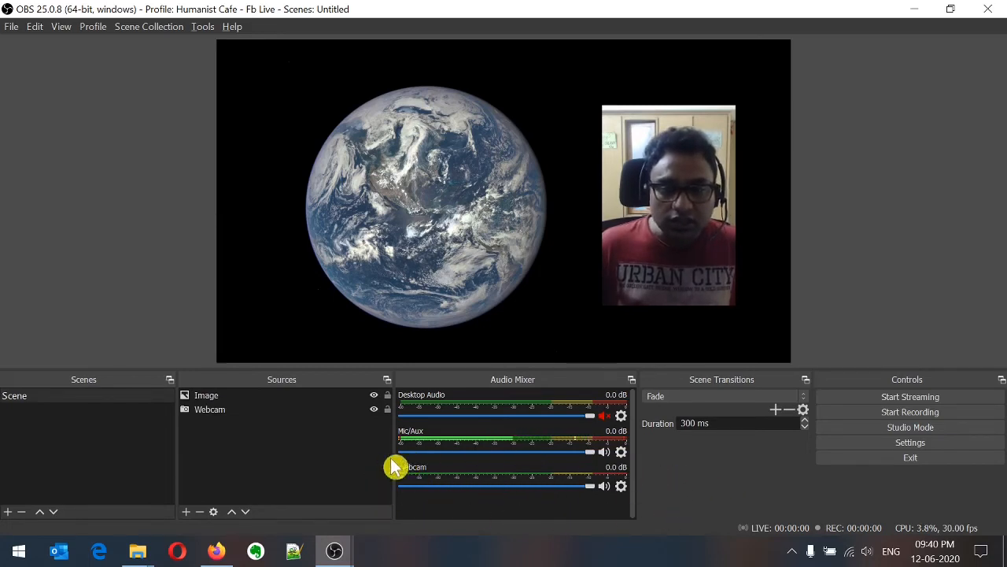
left_click(214, 411)
left_click(220, 418)
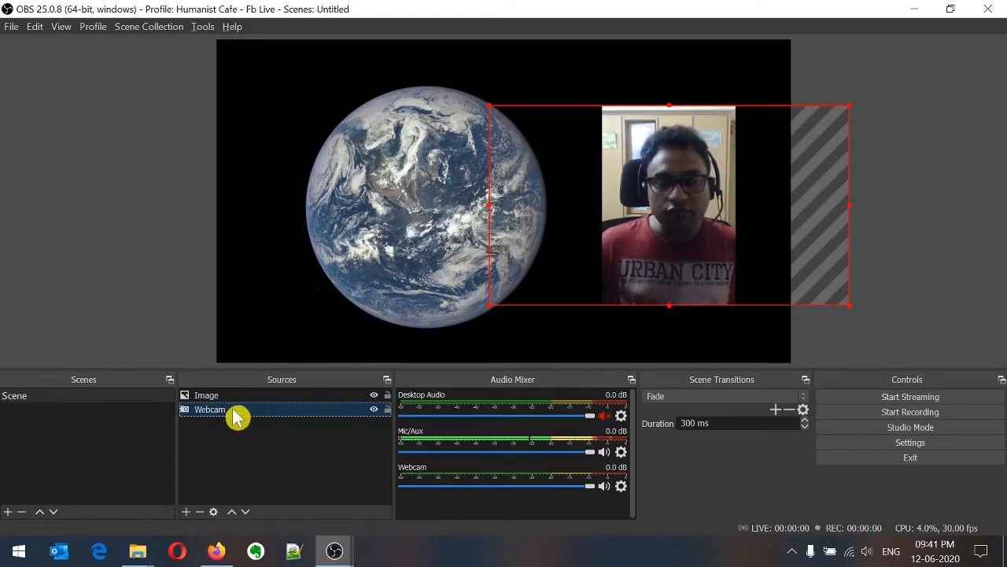
left_click(925, 283)
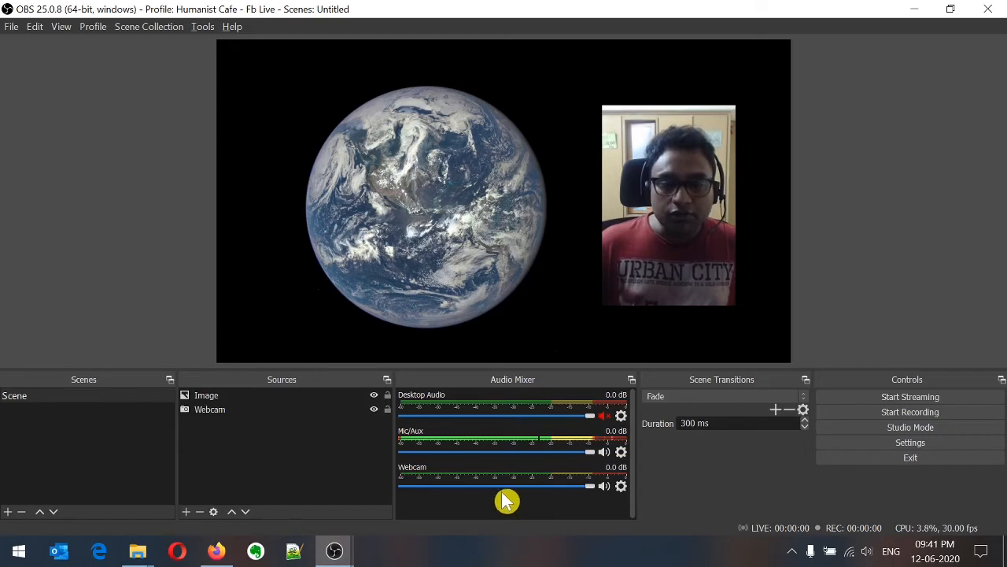
Step: Mute the Webcam source's audio channel, keeping the Mic/Aux channel on
left_click(605, 486)
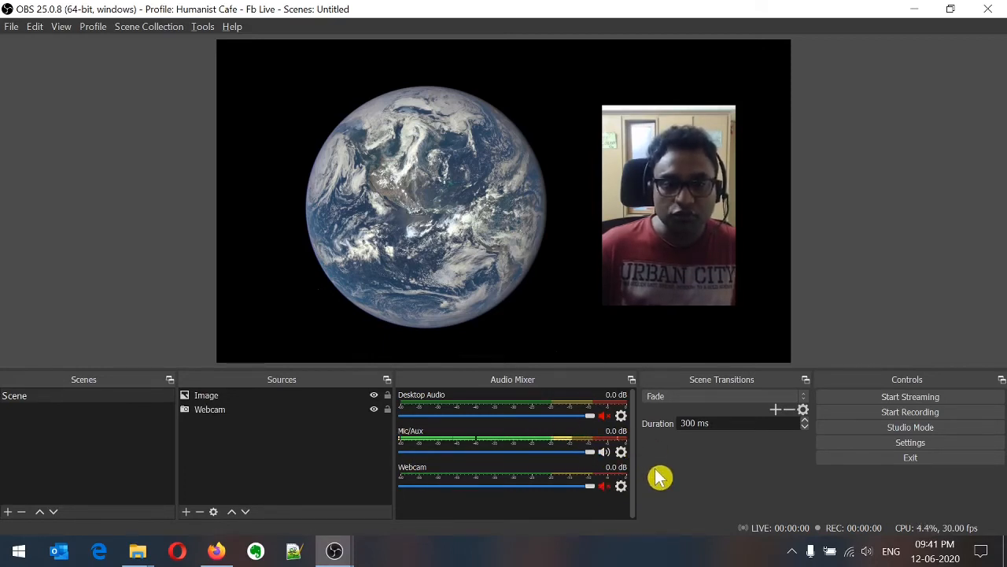
left_click(599, 451)
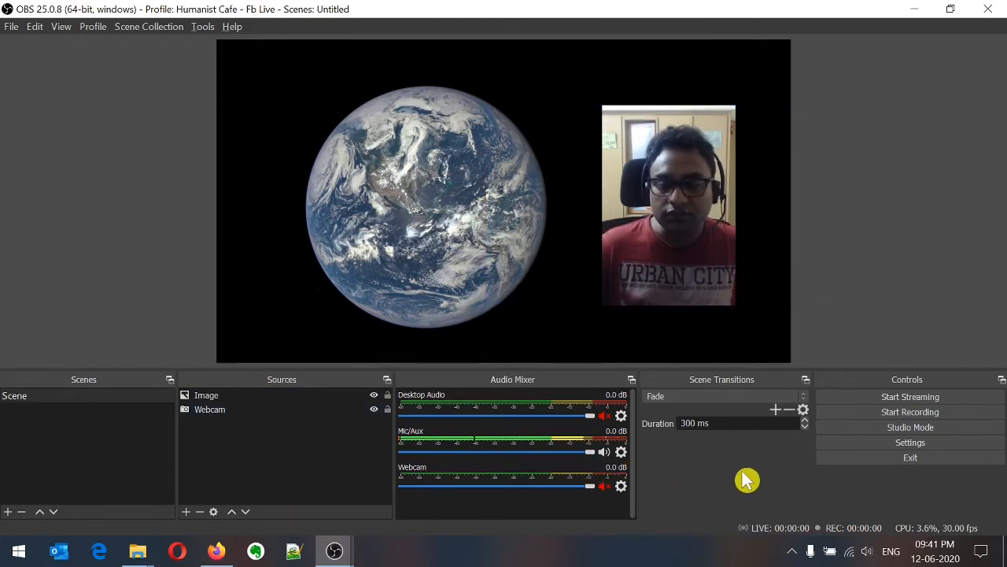
Step: Open the OBS stream settings, and copy the stream key from the Facebook Live Producer page in Firefox
left_click(895, 444)
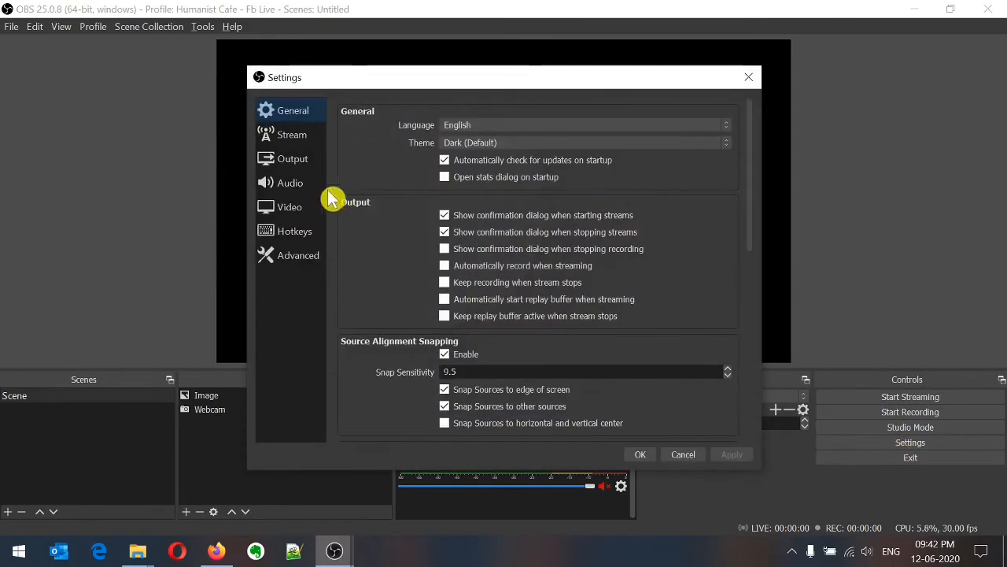
left_click(295, 136)
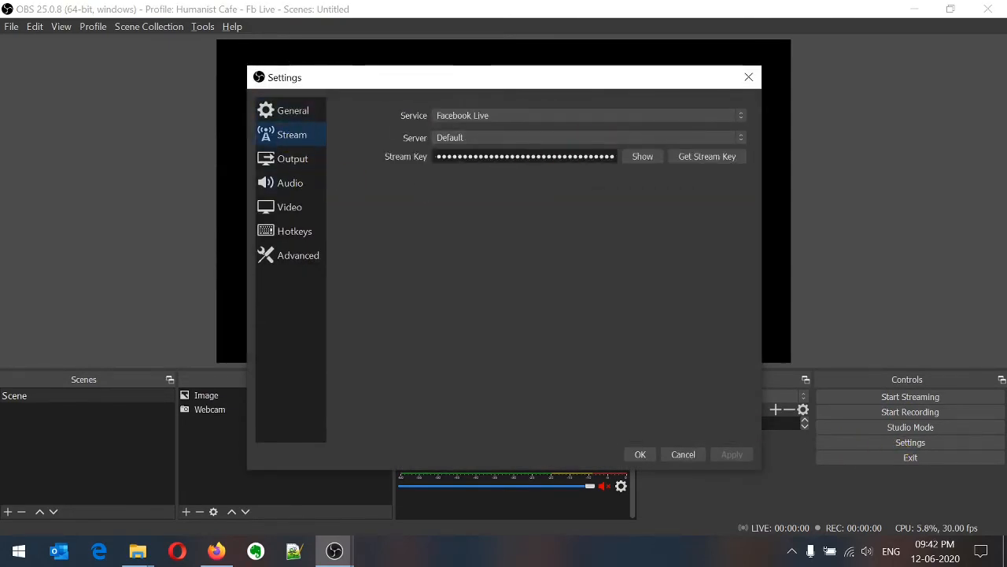
left_click(219, 551)
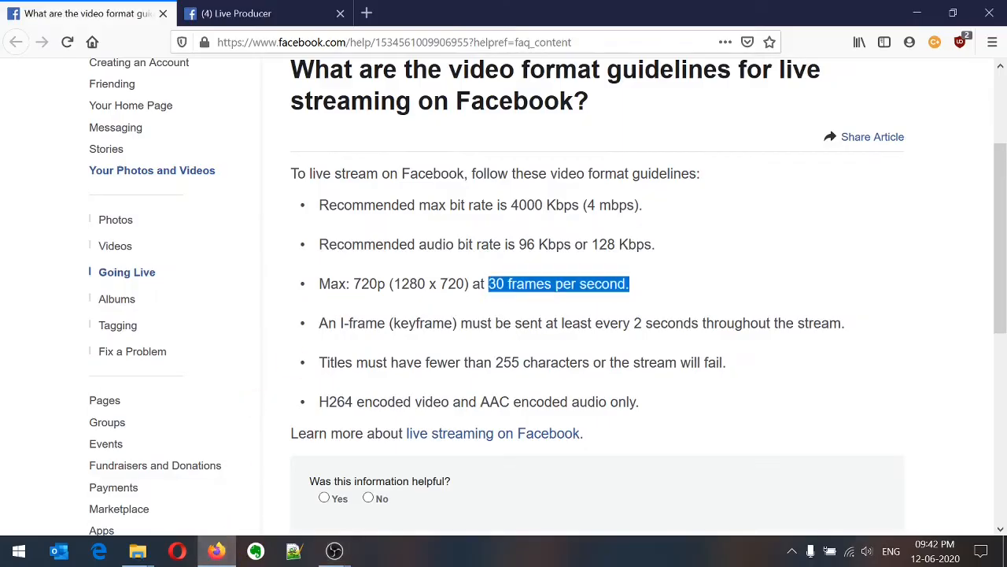
left_click(260, 19)
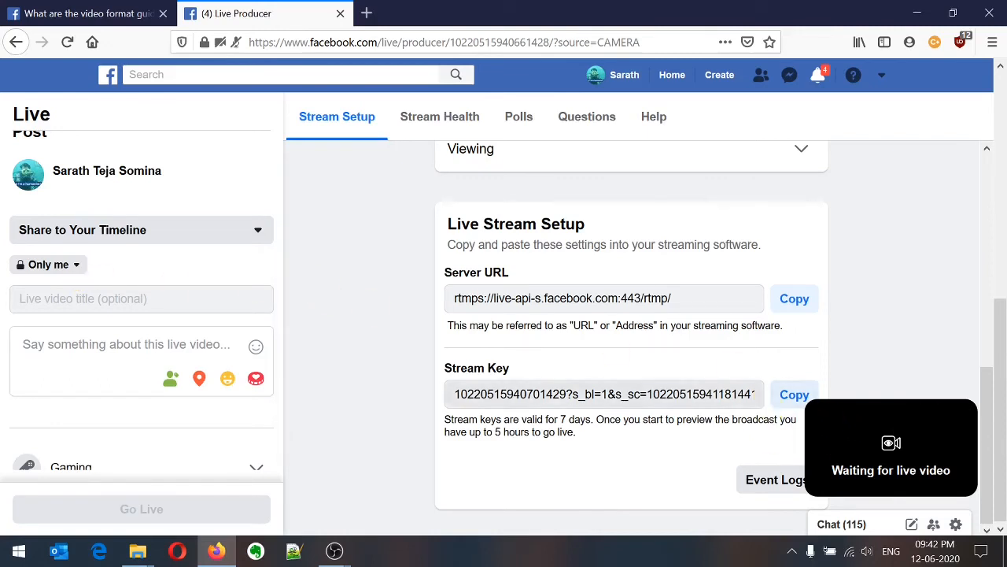
left_click(791, 396)
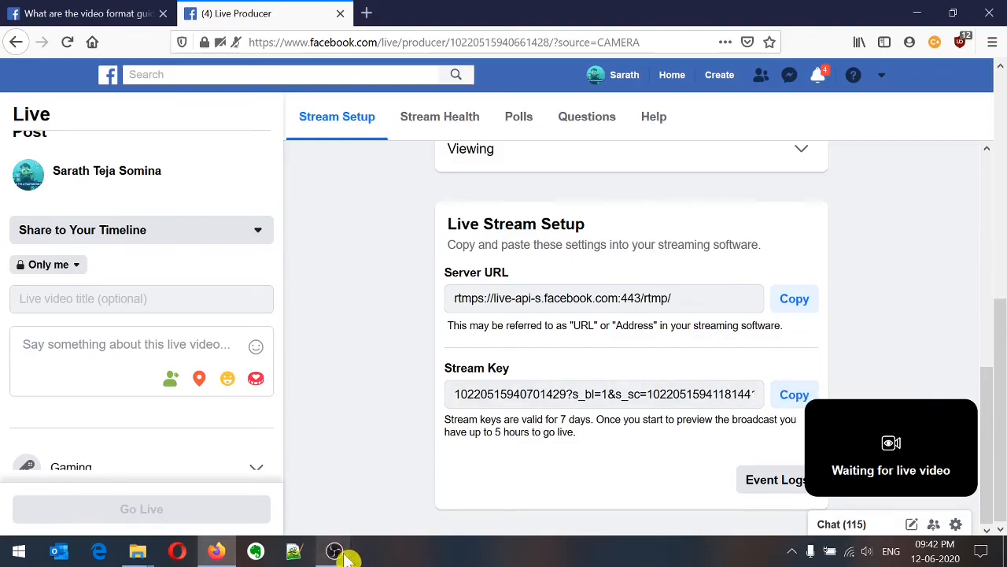
Step: Return to OBS, replace the stream key with the copied one for Facebook Live, and save the settings
mouse_move(346, 557)
left_click(443, 455)
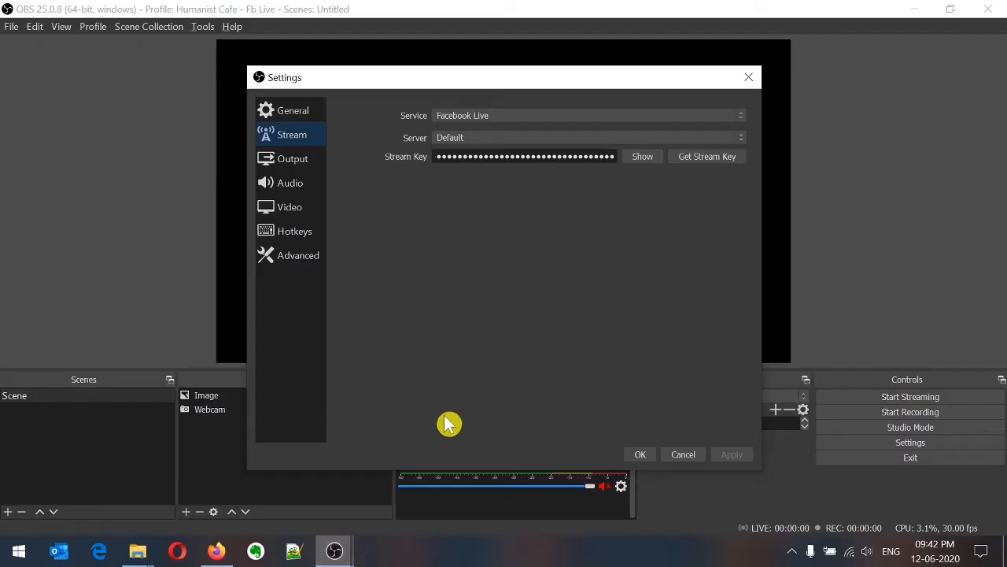
left_click(642, 158)
key("ctrl+a")
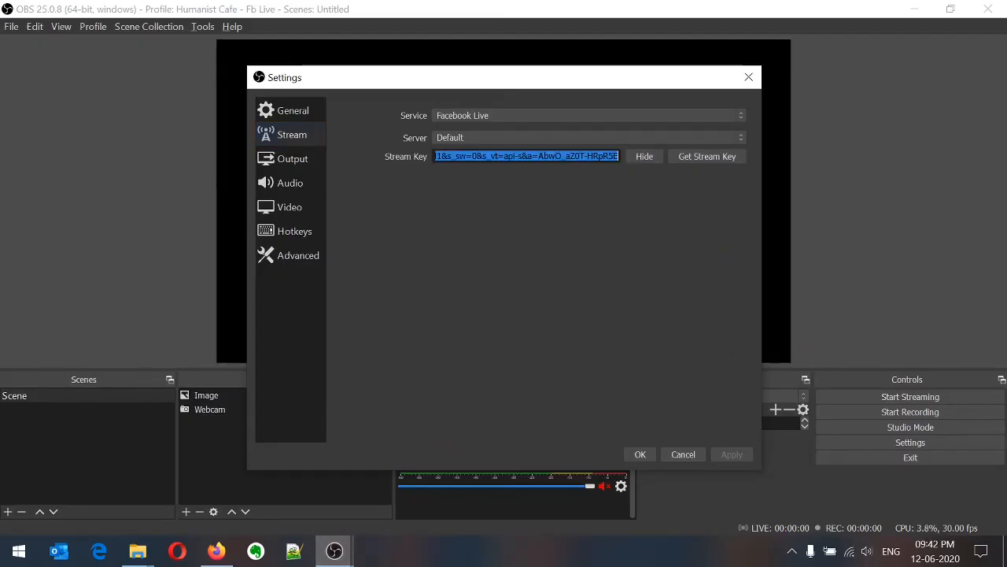
key("BackSpace")
key("ctrl+v")
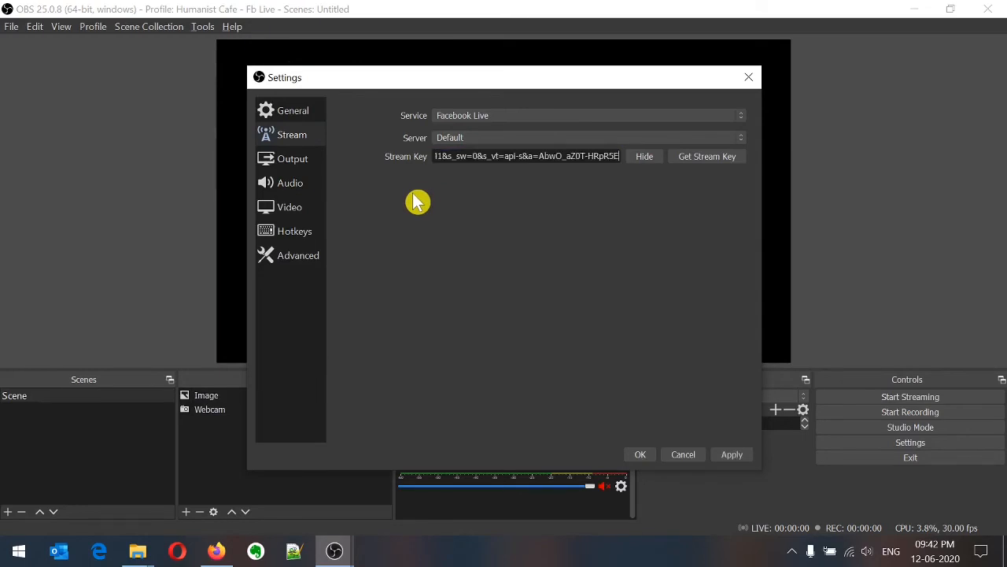
left_click(641, 457)
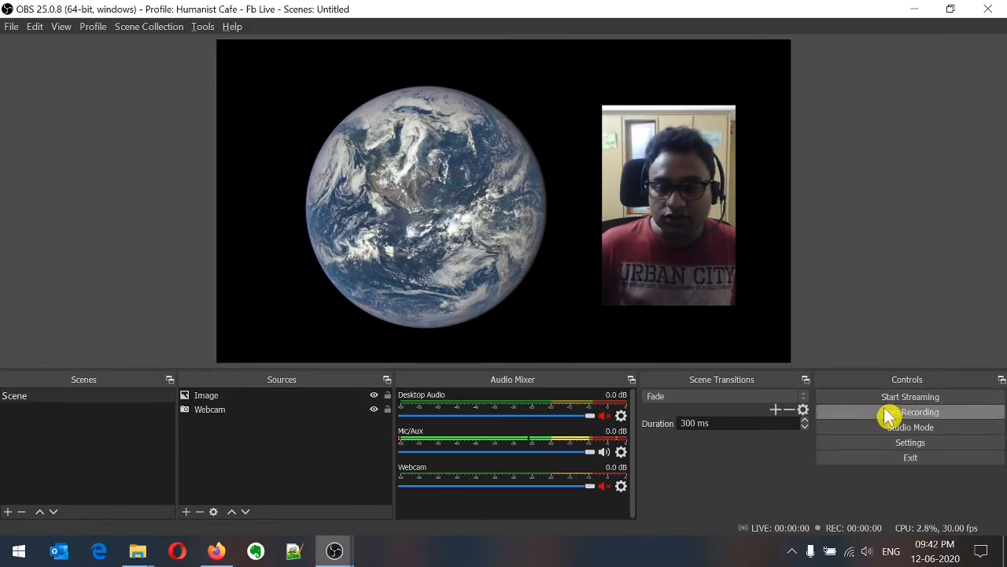
Step: Enable automatic recording when streaming in the general output settings and save
left_click(880, 453)
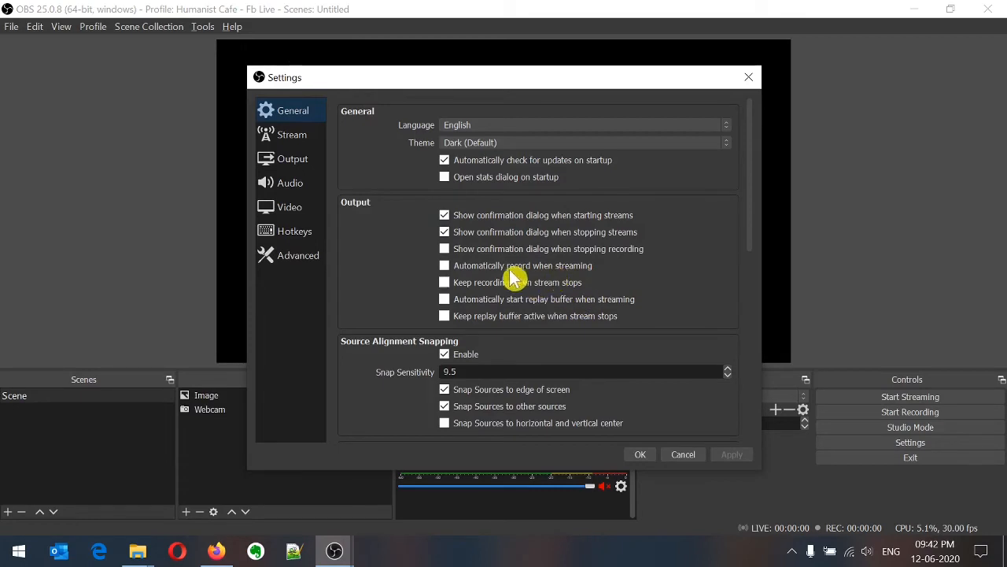
left_click(445, 266)
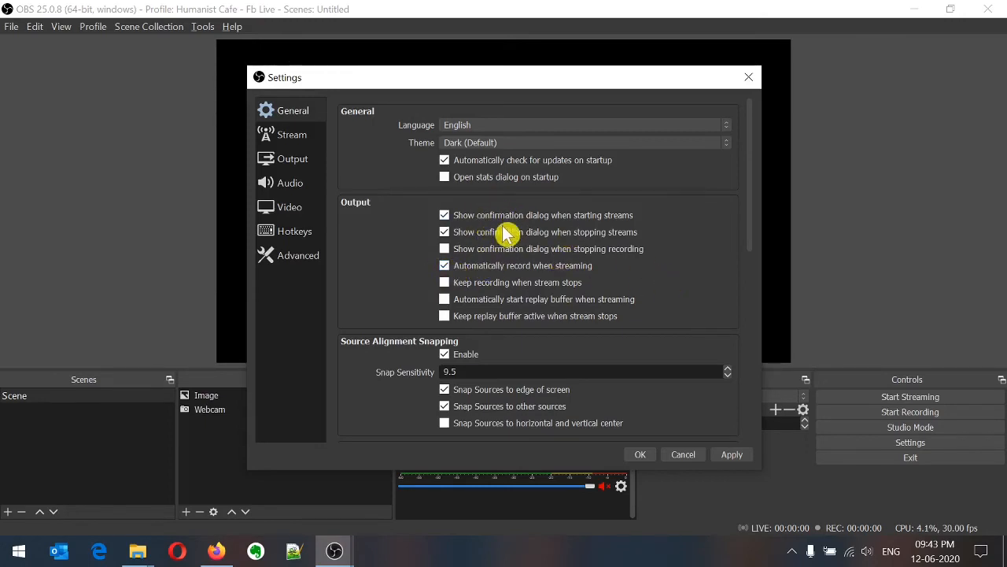
left_click(641, 455)
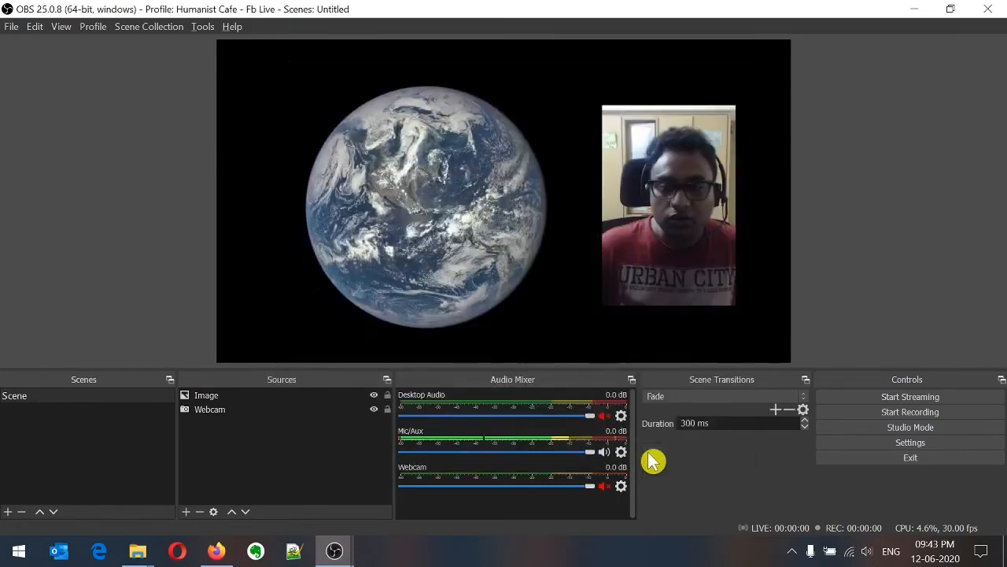
Step: Start the stream in OBS and check its preview on the Facebook Live Producer page in Firefox
left_click(877, 405)
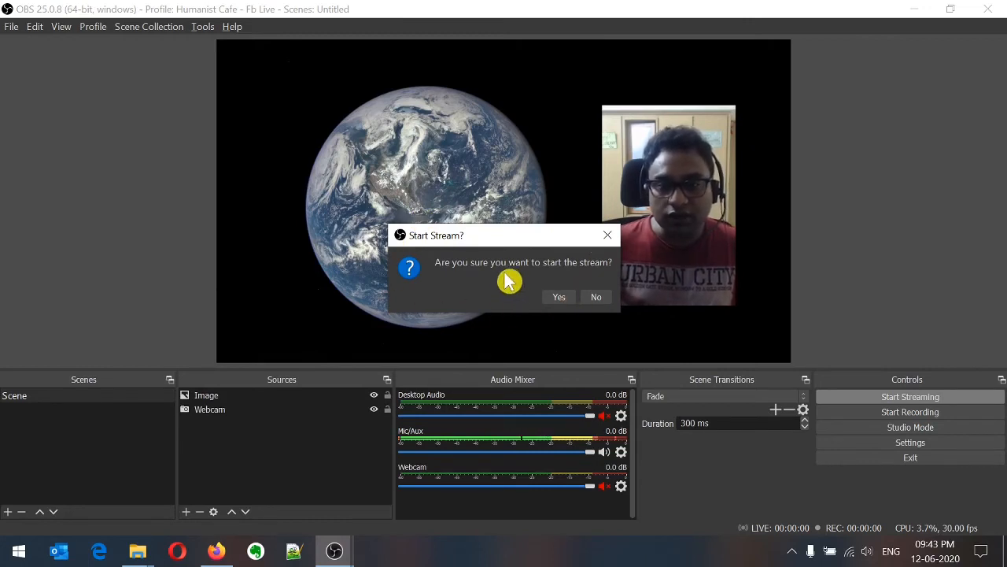
left_click(560, 300)
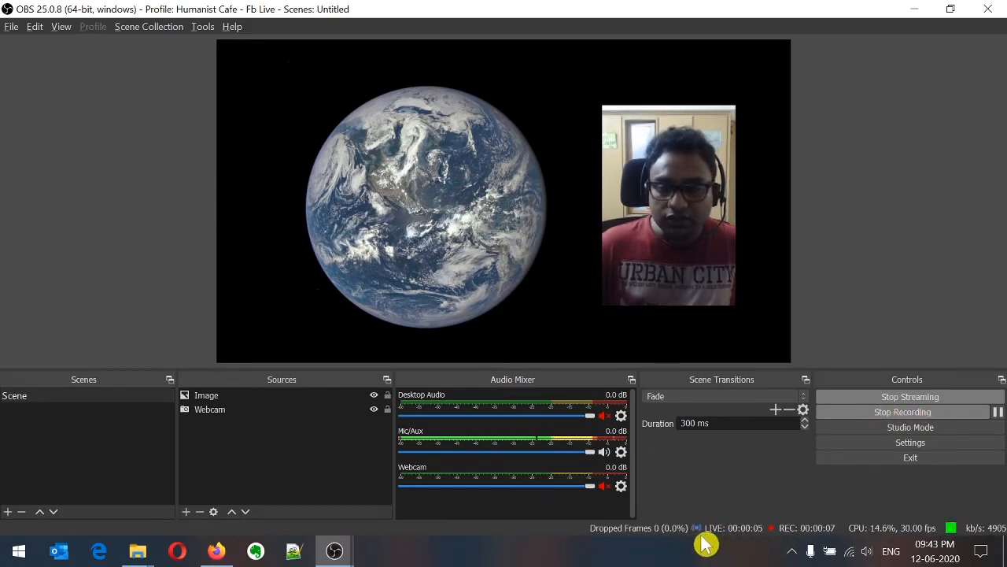
left_click(219, 551)
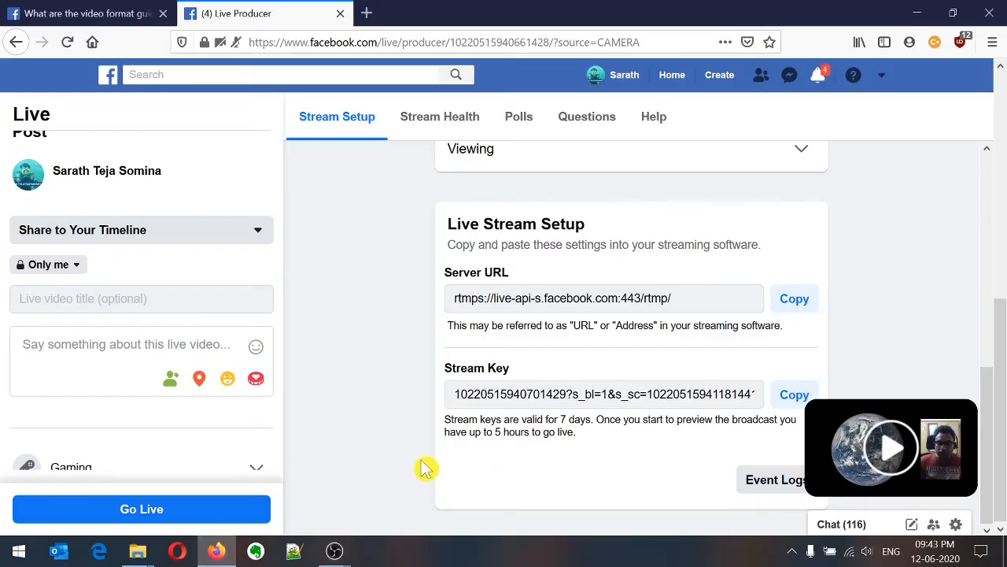
mouse_move(893, 463)
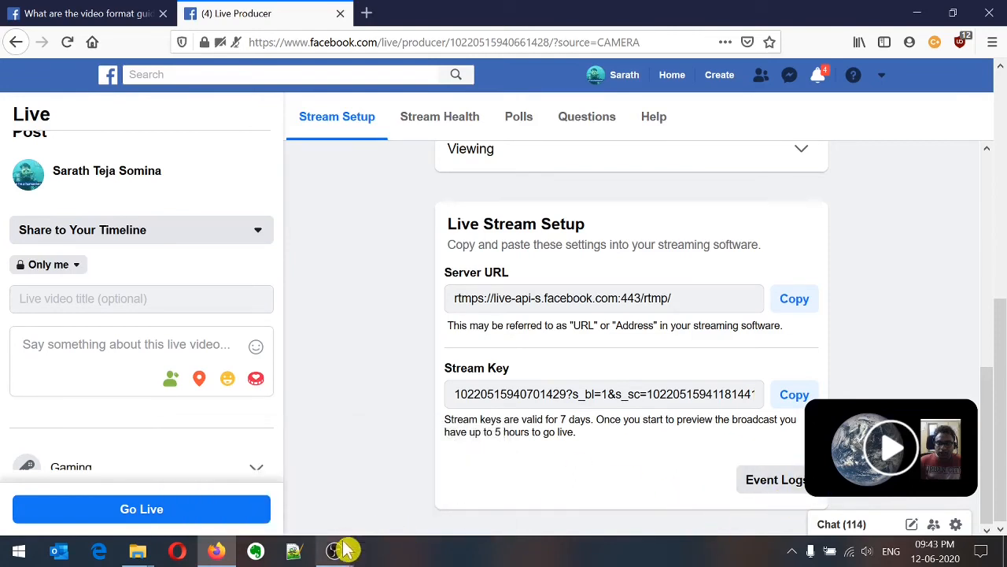
left_click(409, 460)
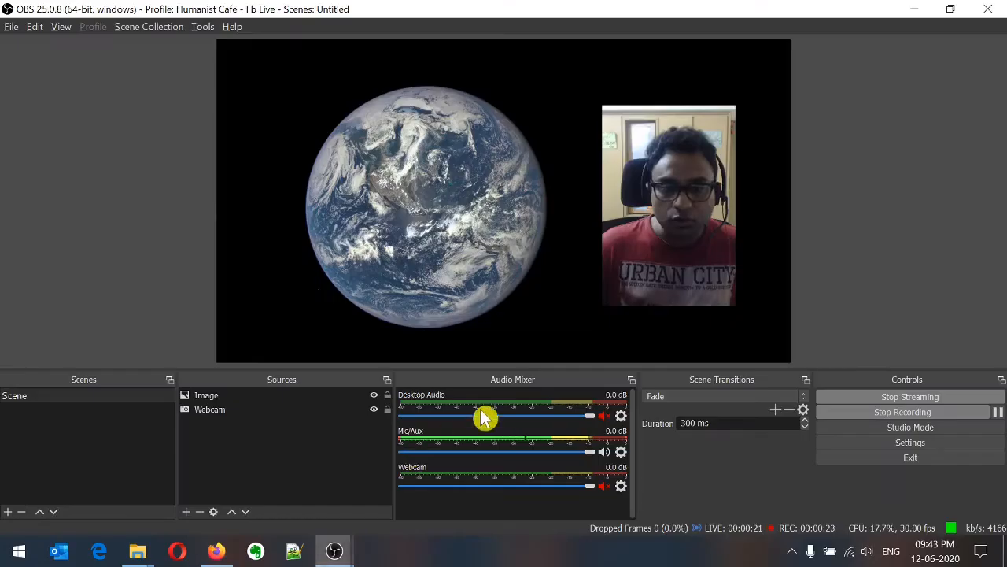
Step: On the Live Producer page in Firefox, set the live video title to "Test Live from OBS"
left_click(219, 553)
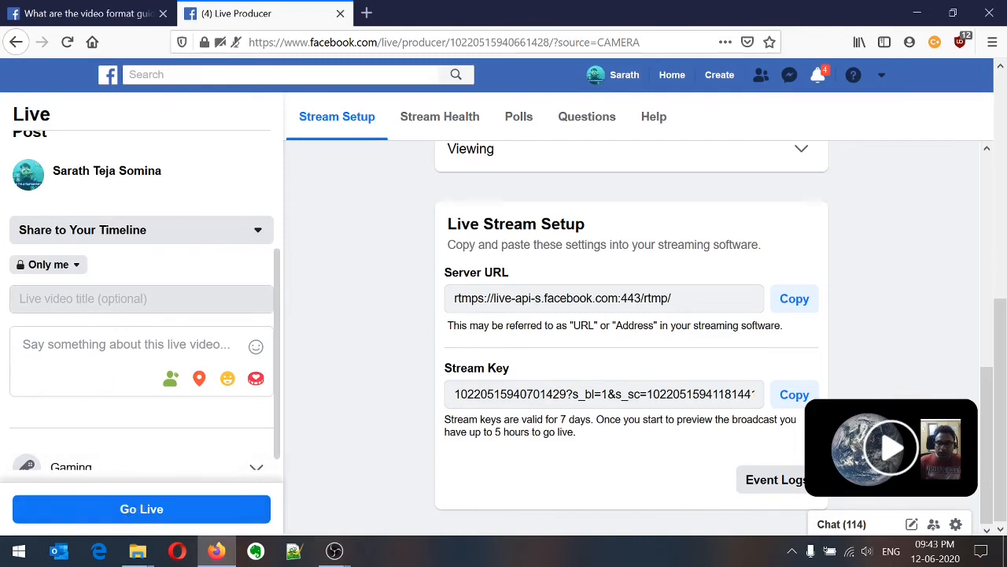
left_click(141, 298)
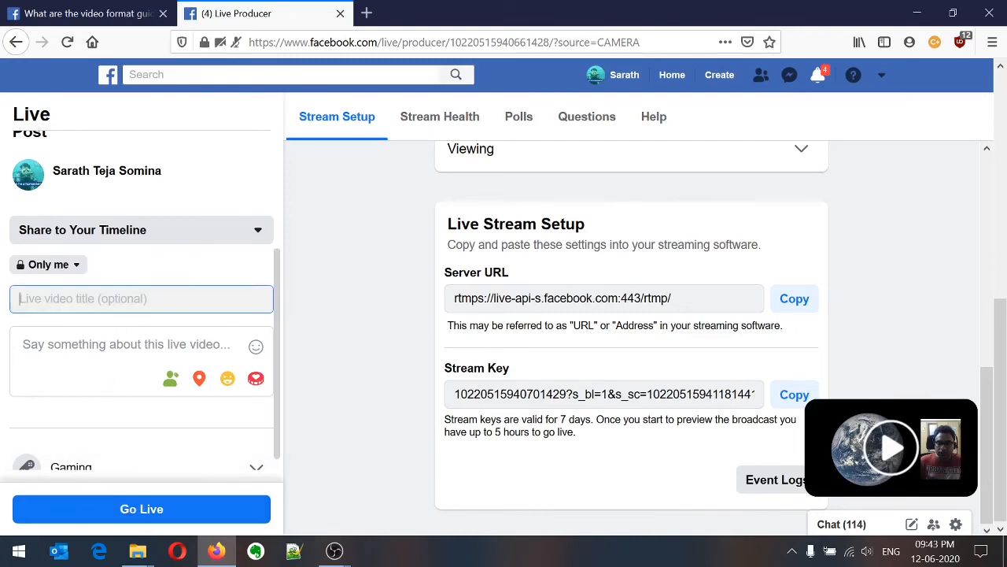
type("Test Live from OBS")
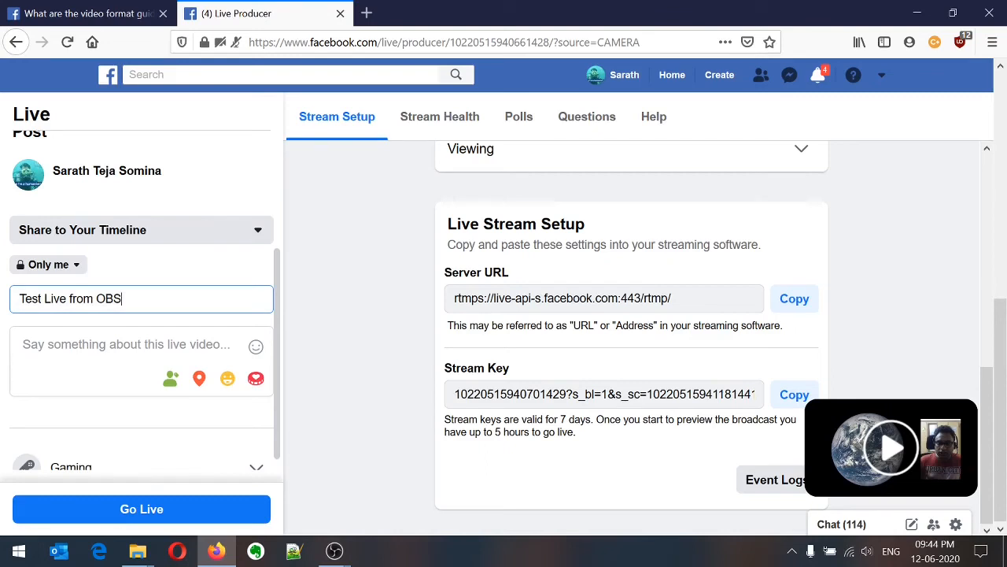
Step: Enter the video description "Description for test live from OBS" and start the Facebook live broadcast
triple_click(146, 311)
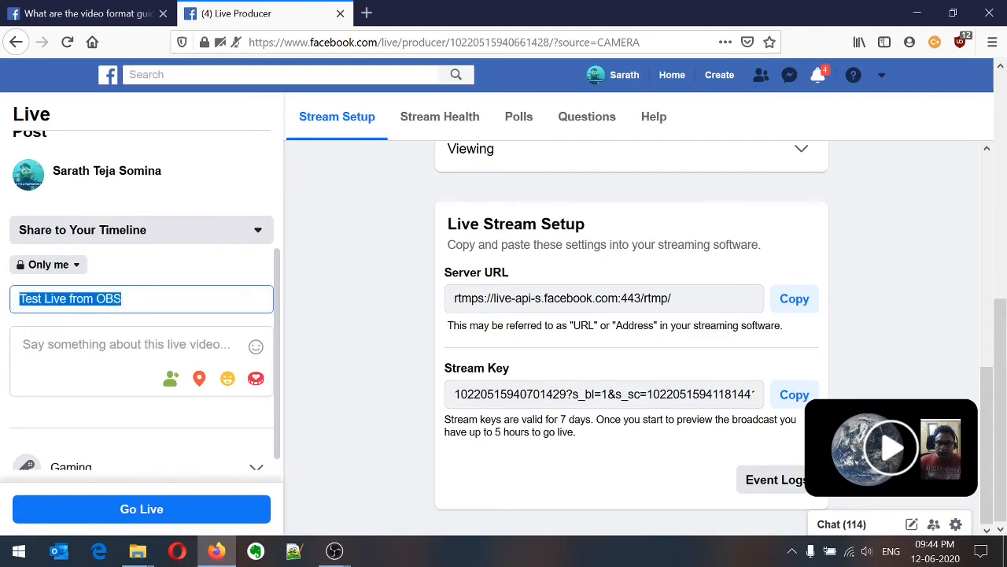
key("Tab")
key("ctrl+v")
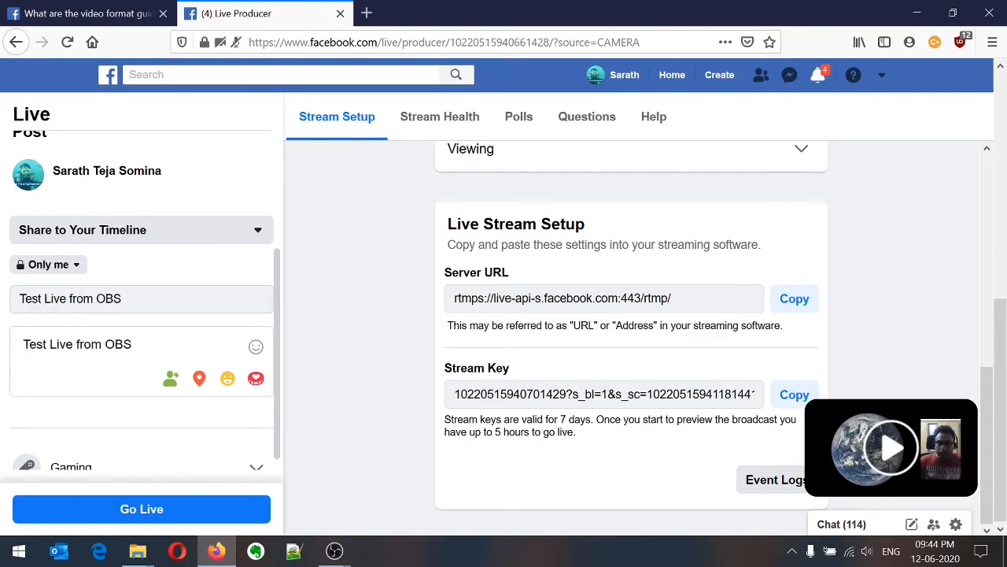
type("Descri")
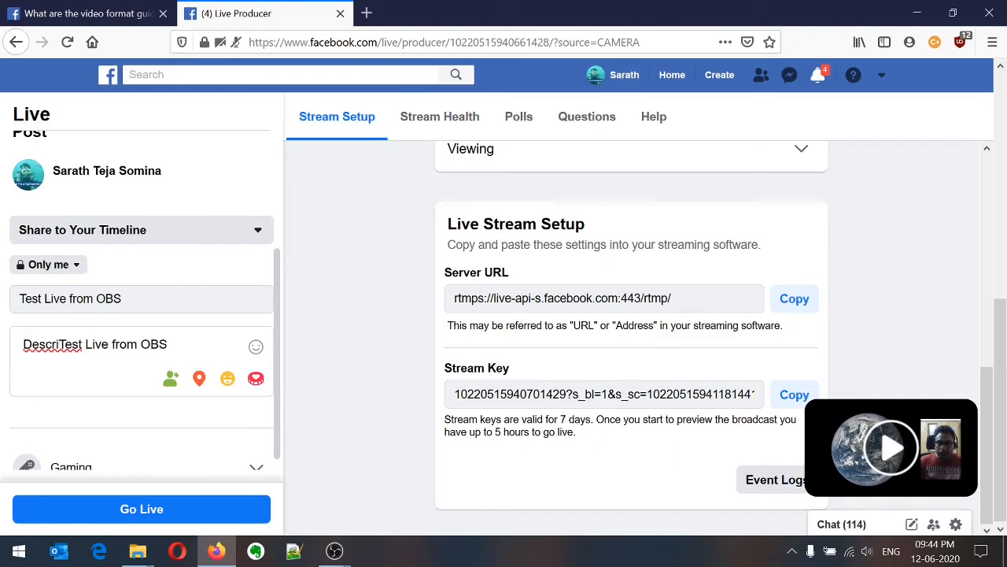
type("ption ofr")
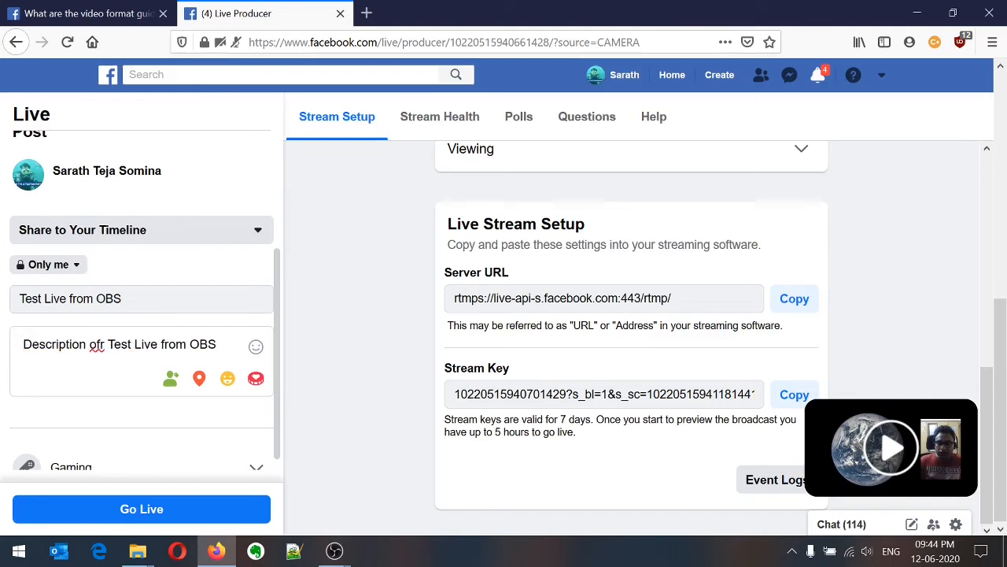
key("BackSpace")
key("BackSpace")
key("BackSpace")
type("for")
key("Delete")
type("t")
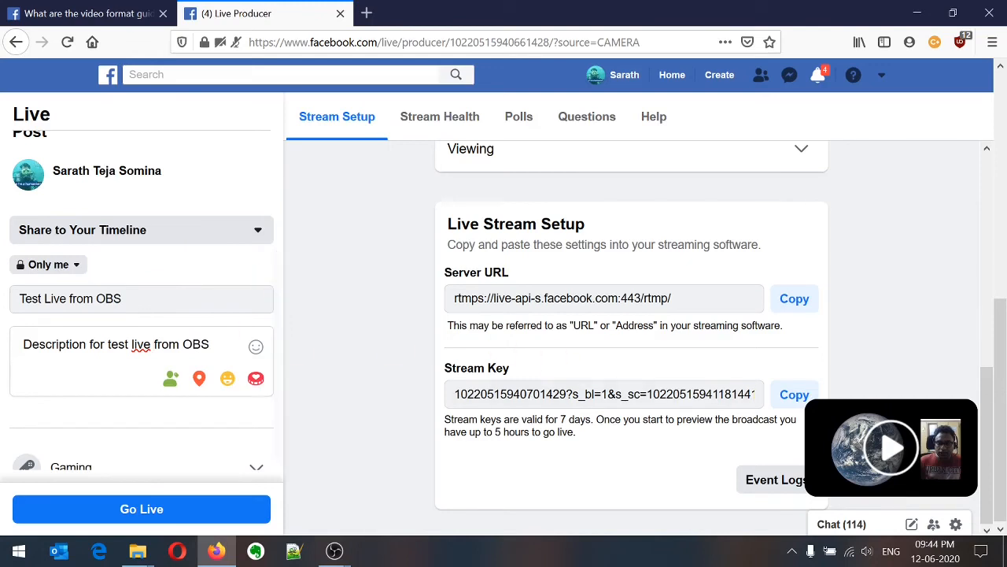
left_click(144, 511)
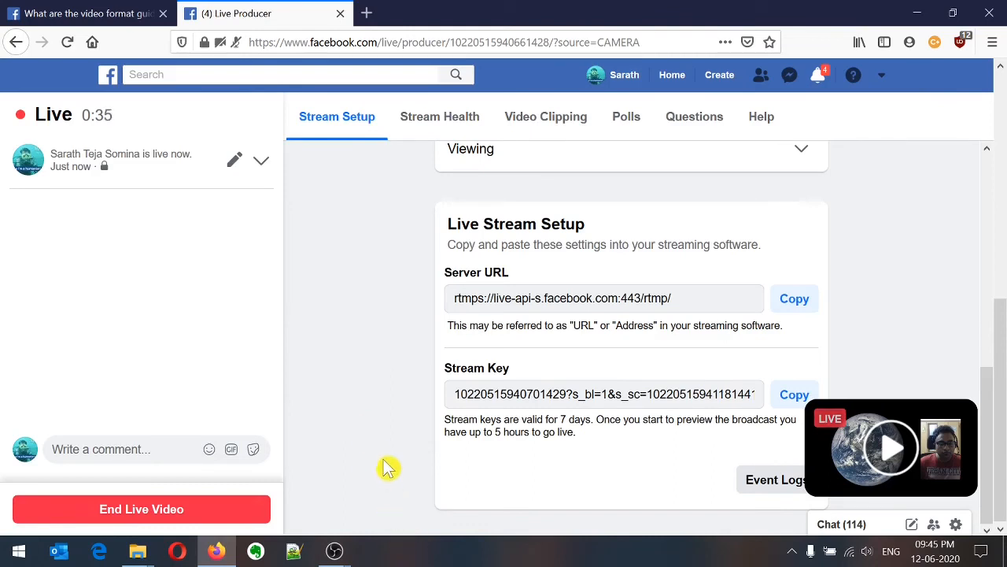
Step: Check the CPU and network usage of the running apps in Task Manager, and minimize it
right_click(489, 554)
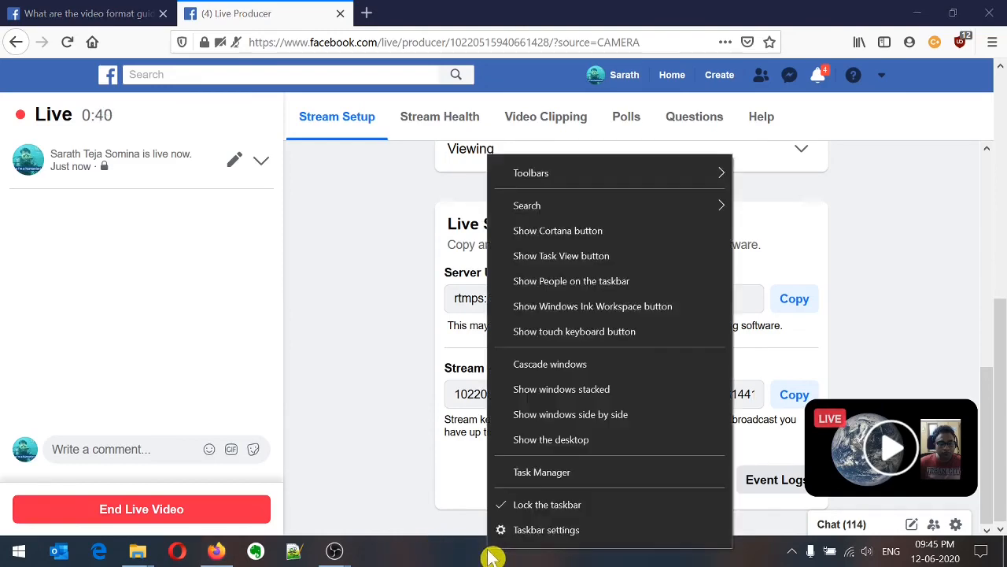
left_click(611, 472)
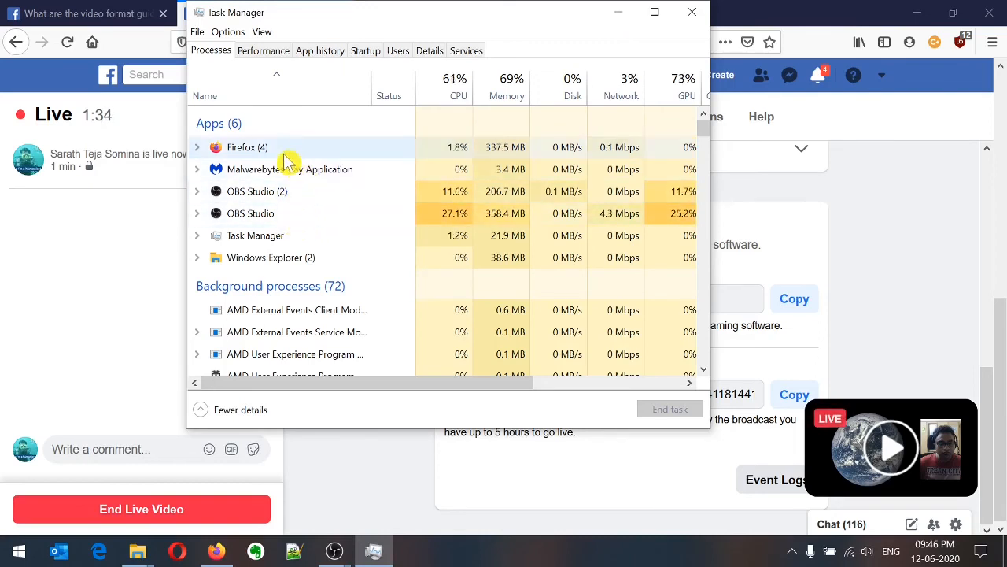
left_click(618, 21)
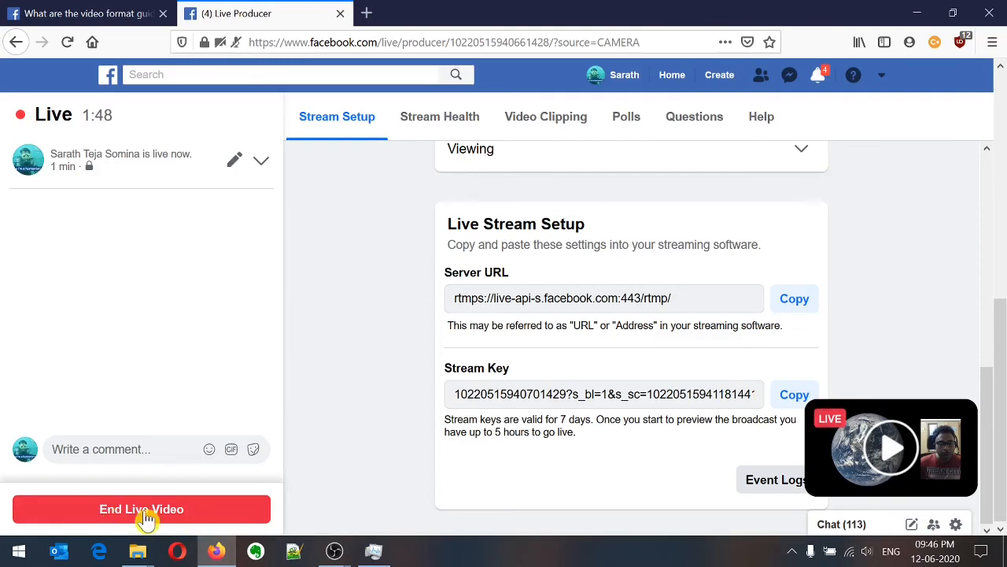
Step: Switch to the streaming OBS window and stop the stream
mouse_move(336, 549)
left_click(399, 454)
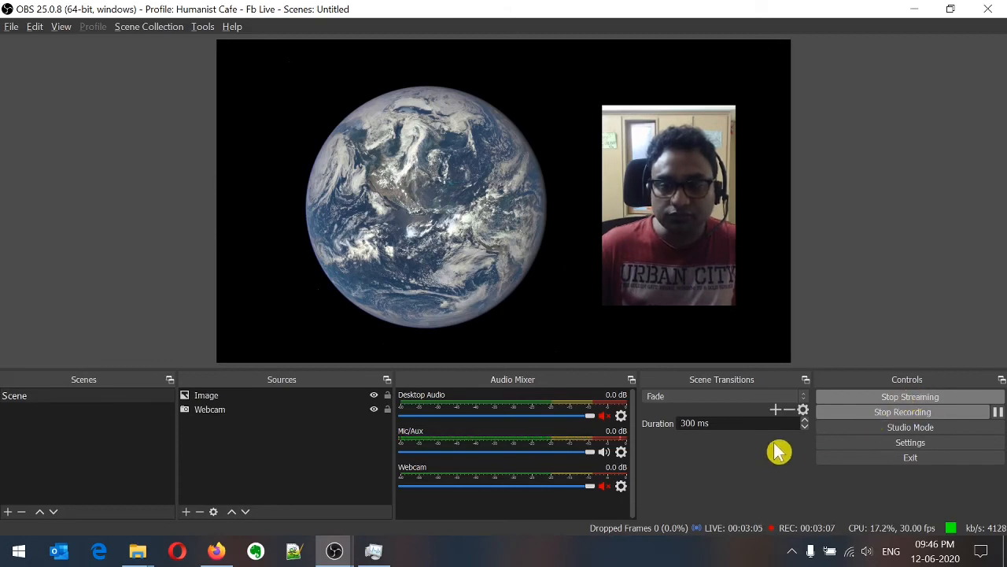
left_click(918, 399)
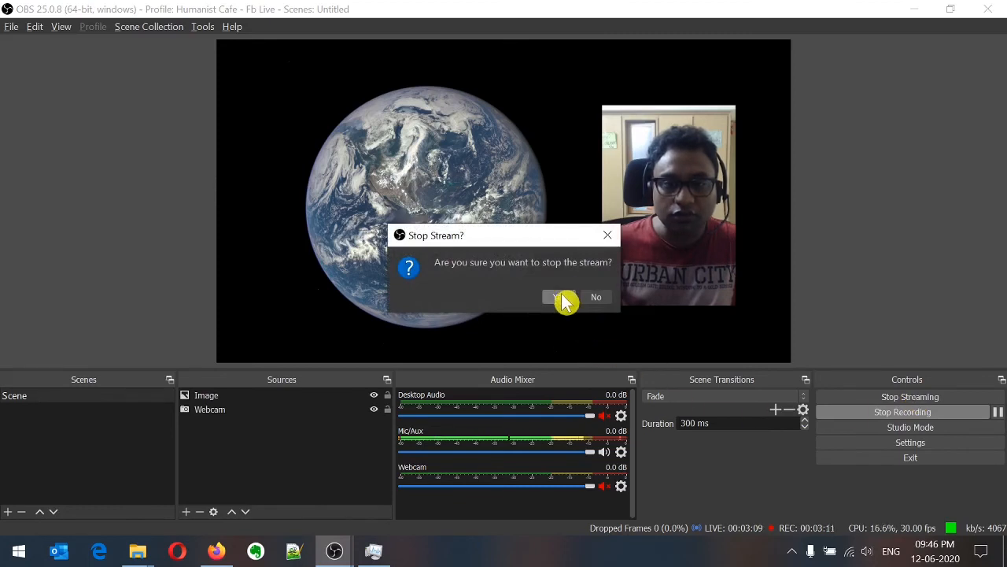
left_click(561, 298)
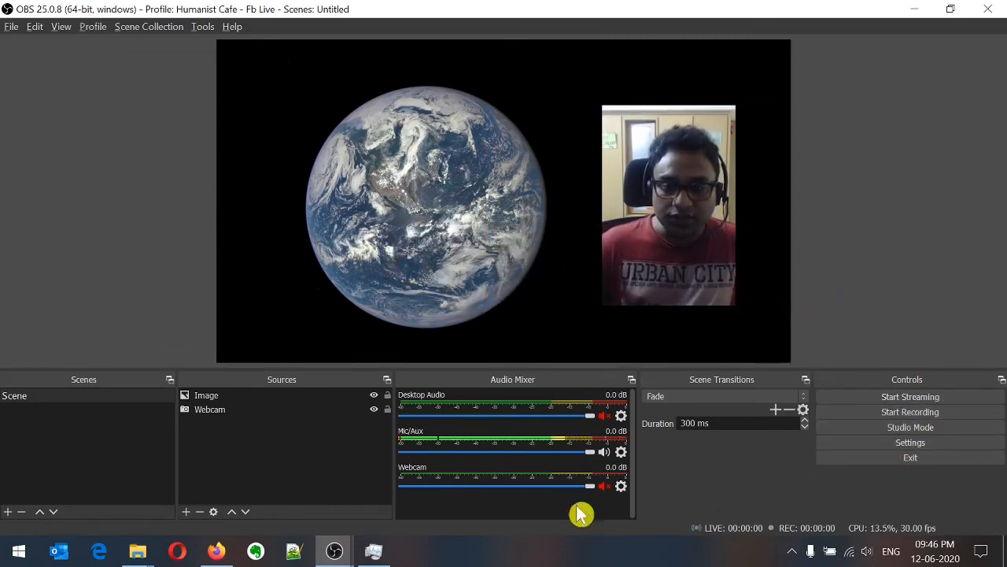
Step: View the post of the ended live video in Firefox, and close its browser tab
left_click(224, 551)
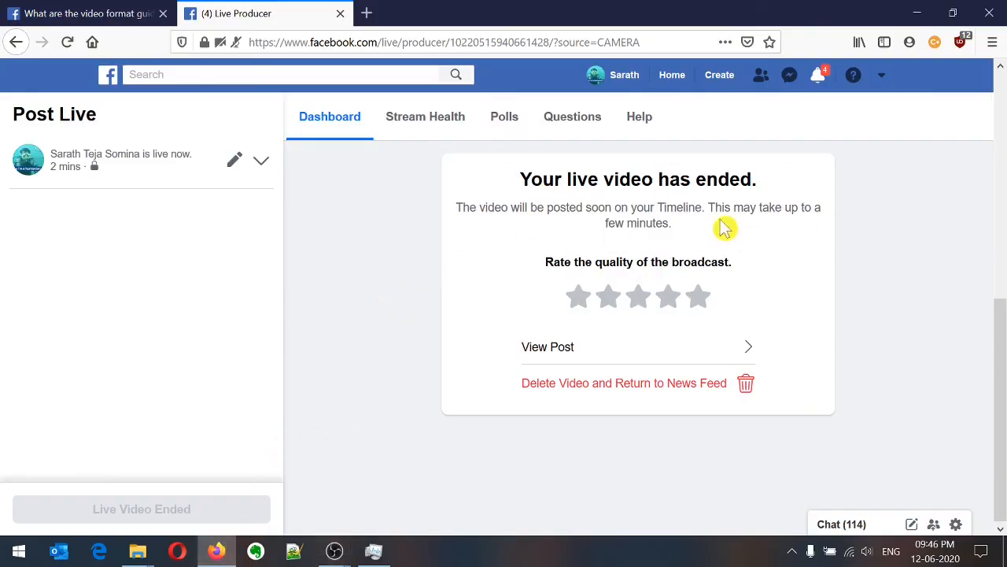
left_click(570, 354)
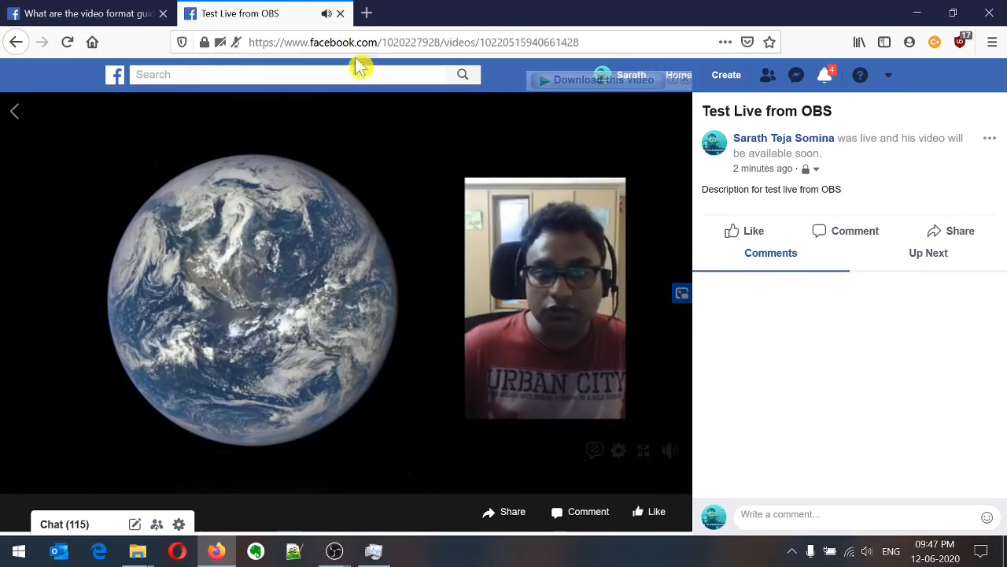
left_click(340, 14)
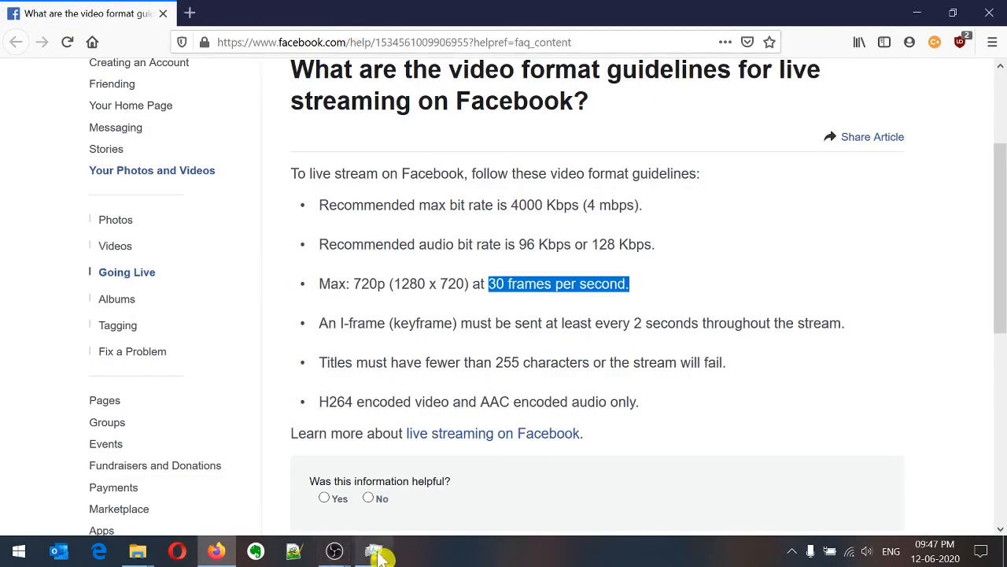
Step: Return to the streaming OBS window, show its recordings folder, and maximize the folder window
left_click(335, 551)
left_click(429, 445)
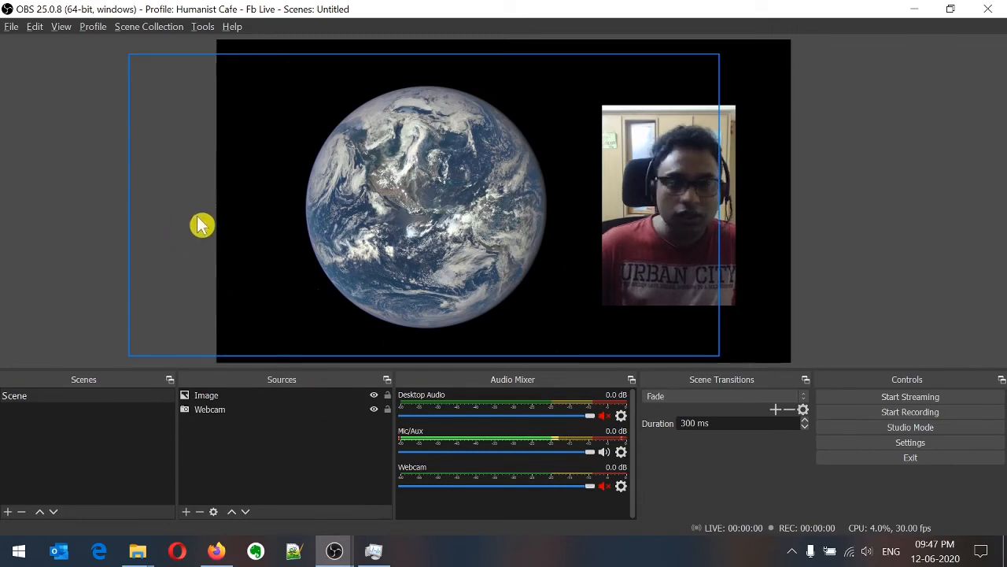
left_click(12, 26)
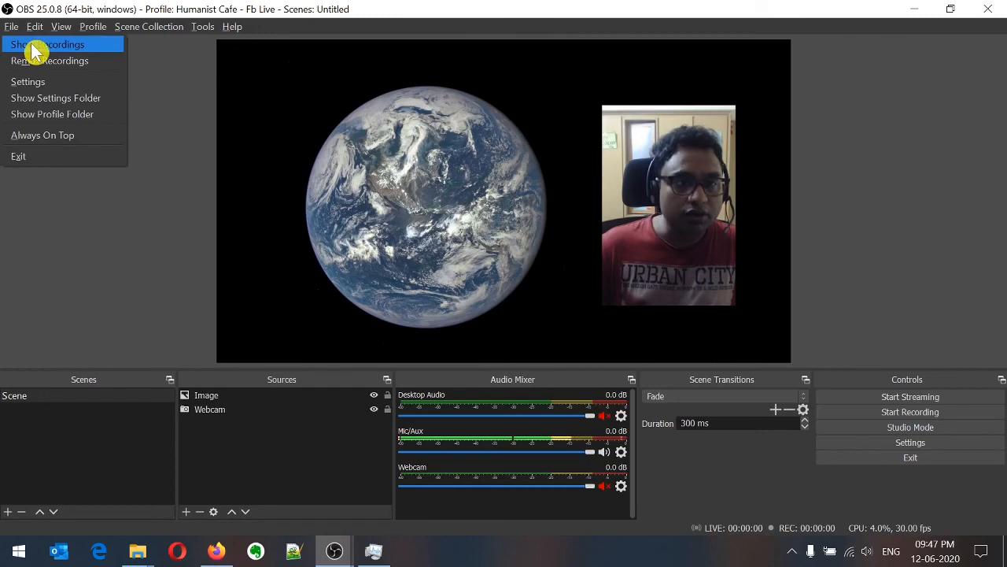
left_click(36, 45)
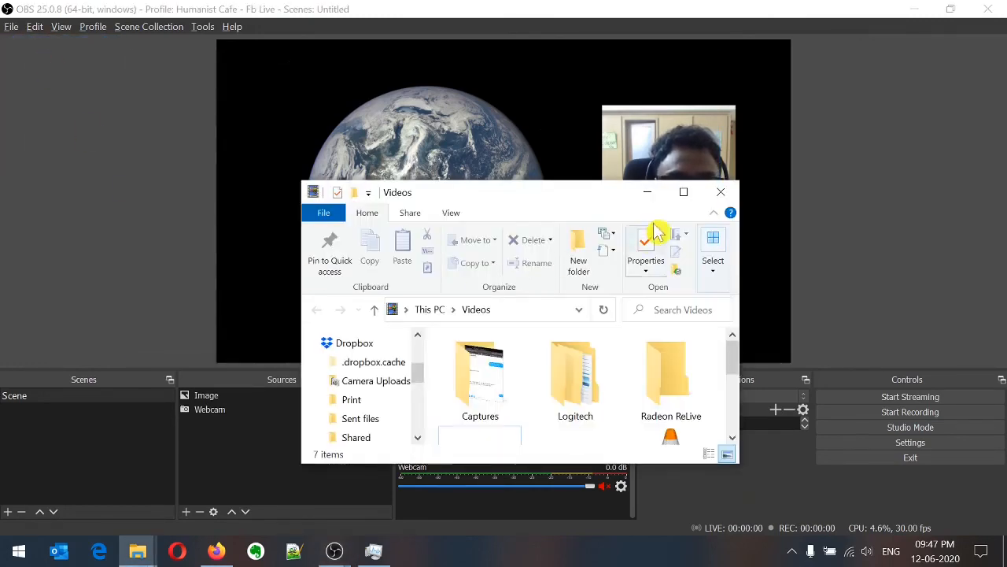
left_click(685, 192)
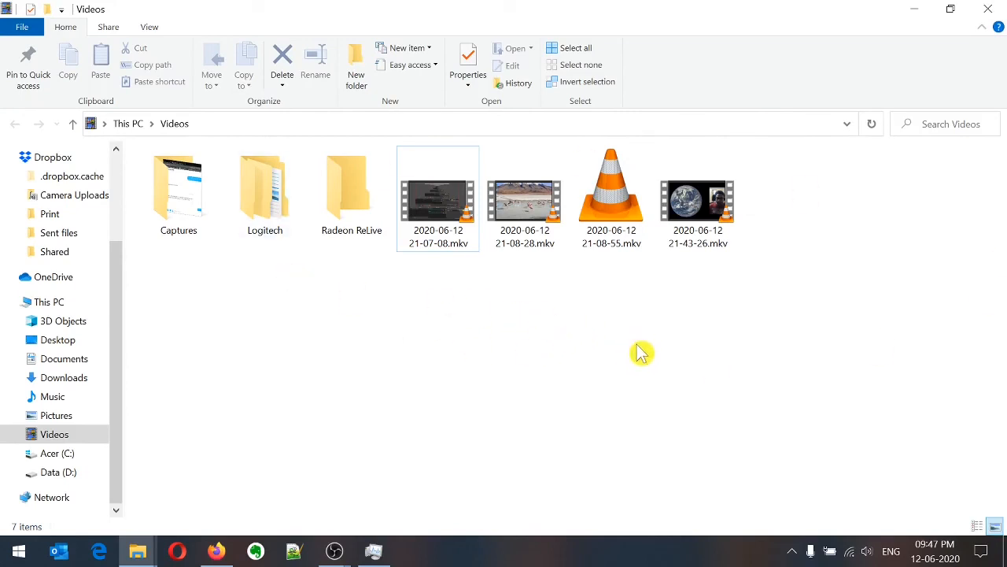
left_click(702, 244)
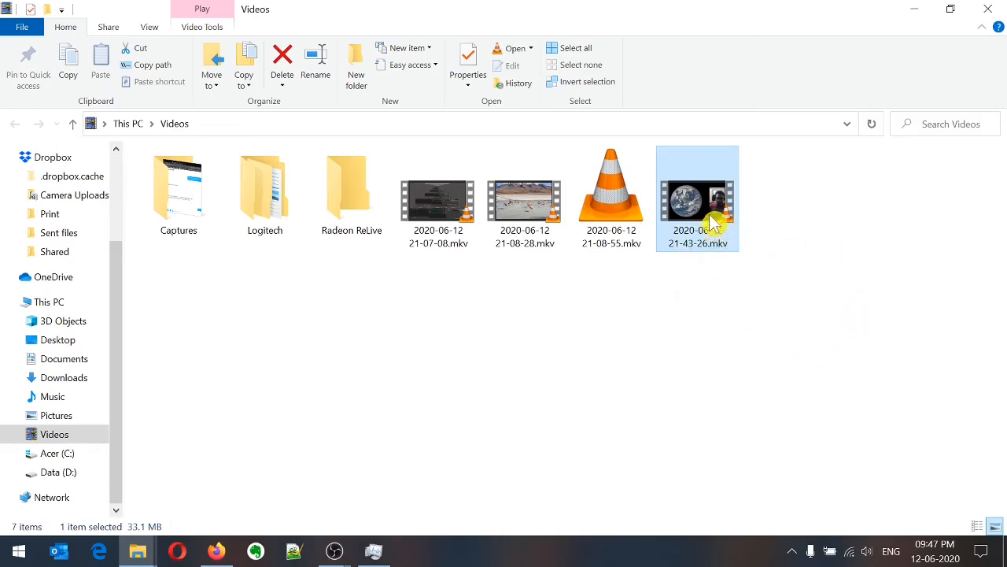
key("Return")
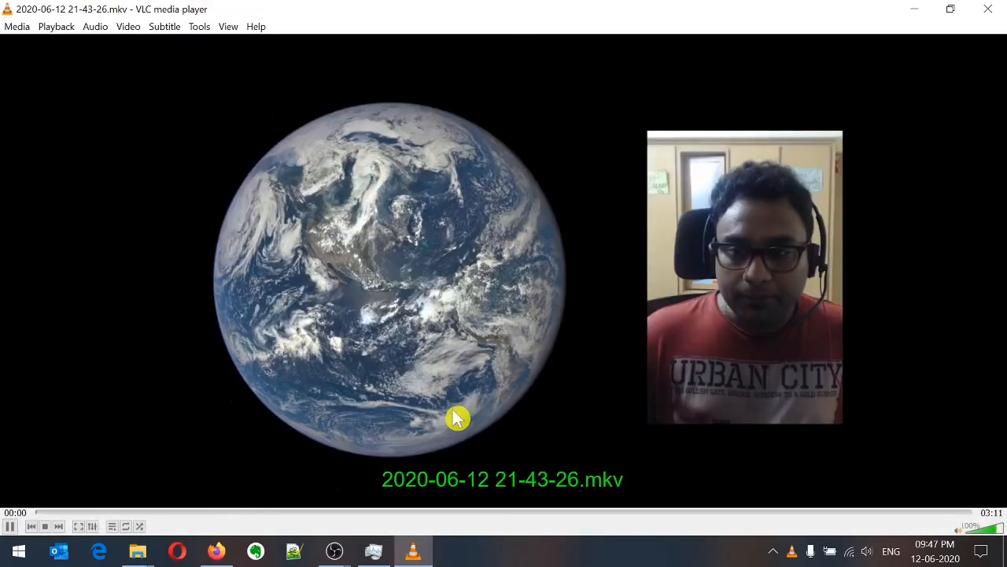
left_click(182, 517)
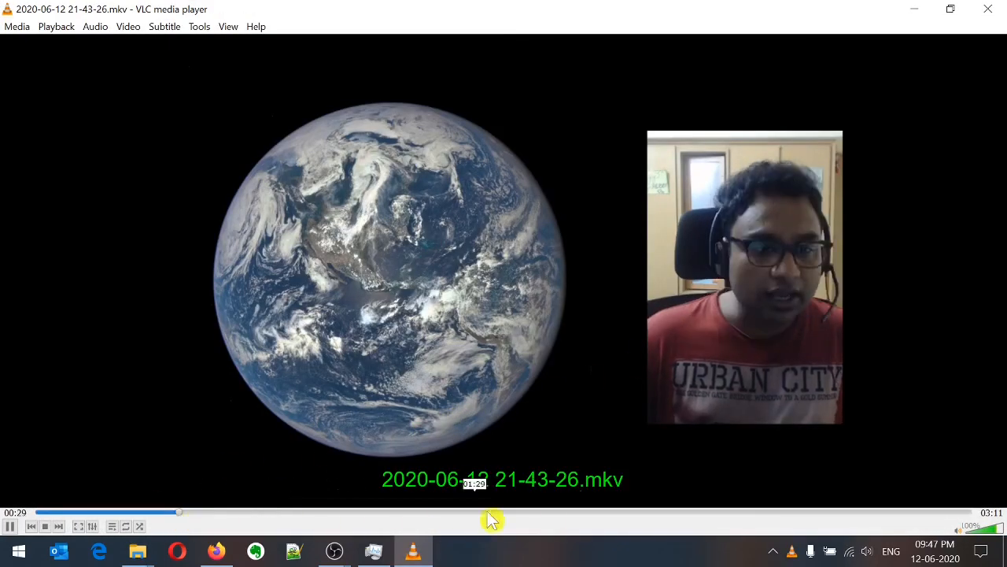
left_click(542, 517)
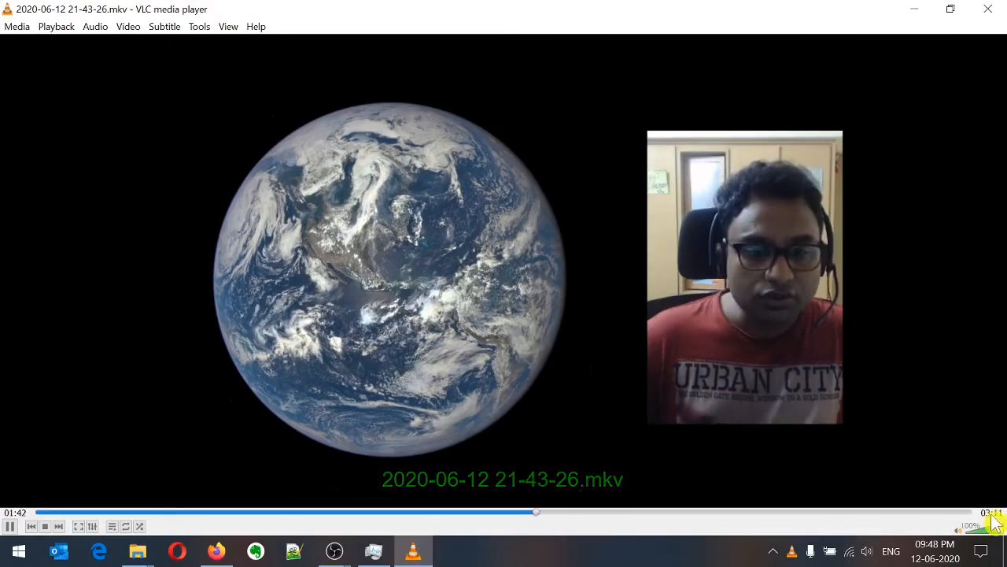
left_click(988, 10)
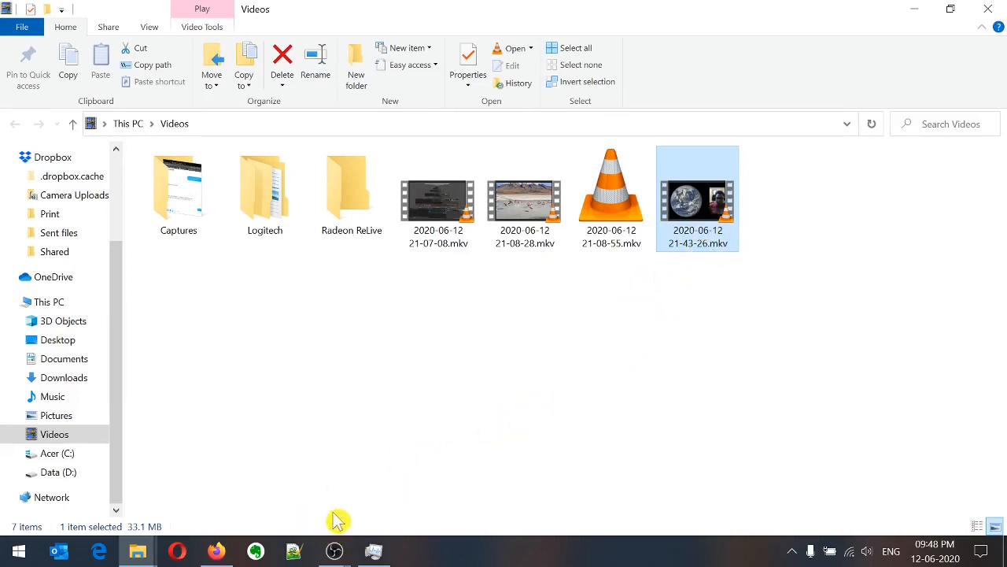
mouse_move(334, 550)
left_click(373, 477)
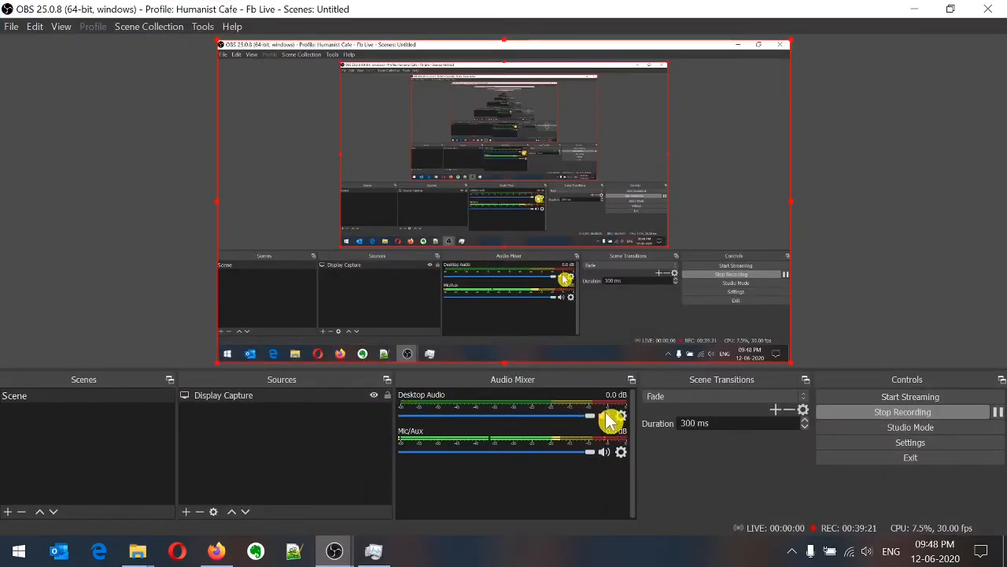
mouse_move(139, 551)
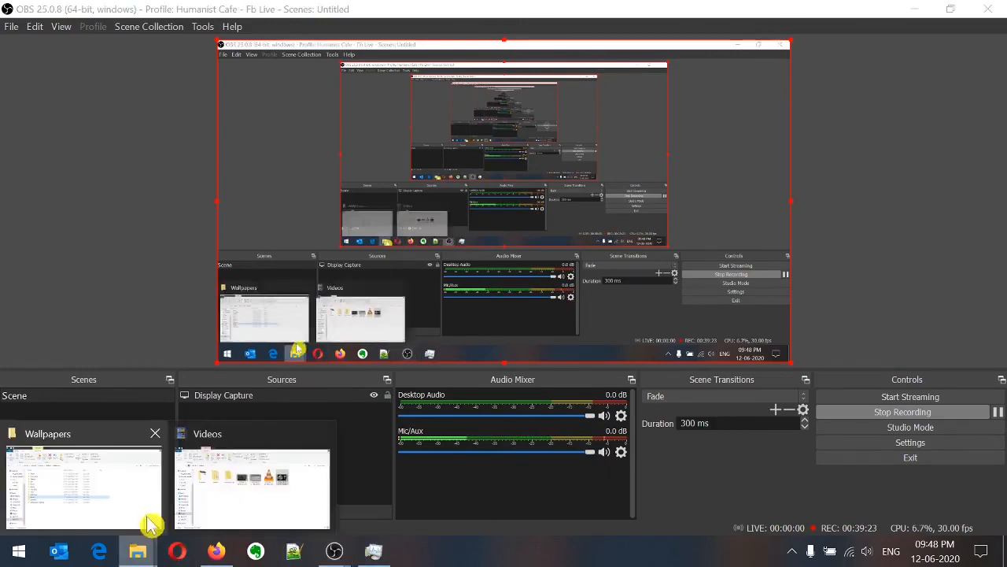
left_click(236, 458)
double_click(698, 240)
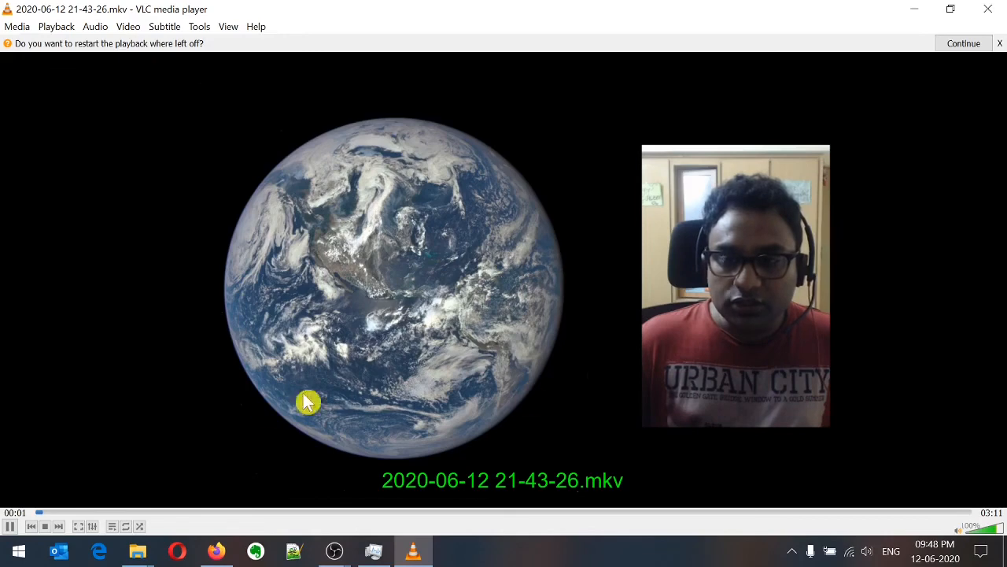
Step: Skip ahead in the recording to about 00:47 and 02:01, and close the player
left_click(270, 515)
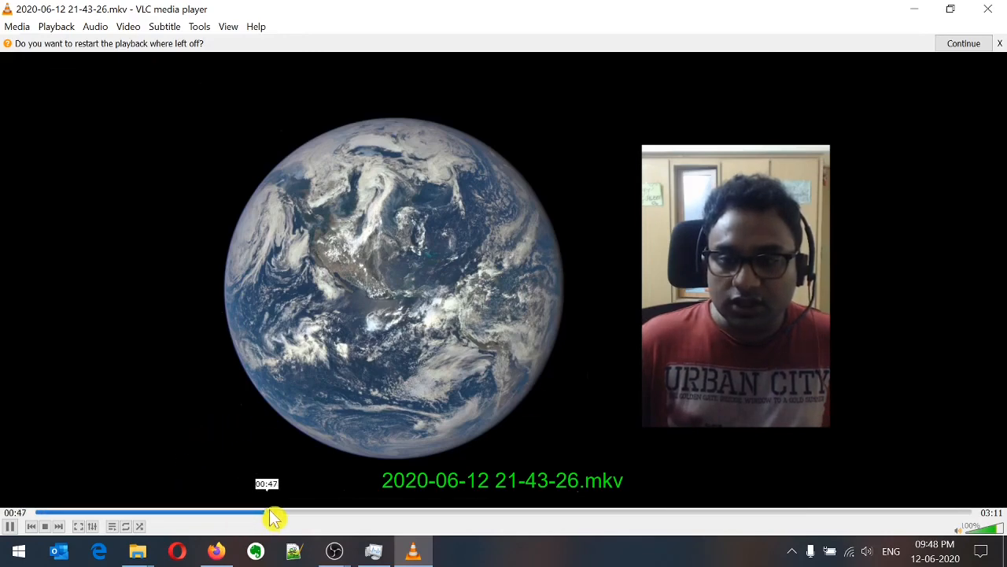
left_click(635, 517)
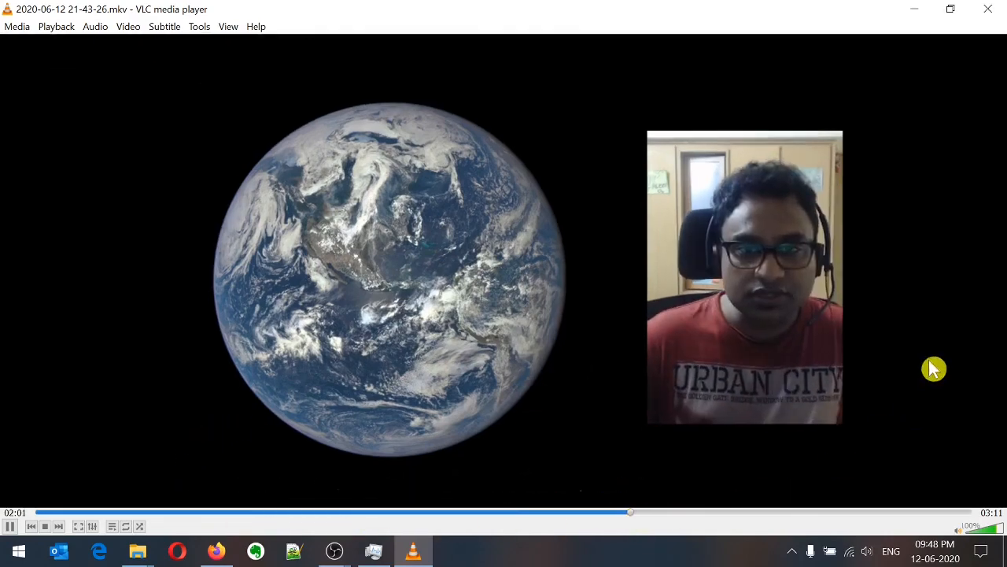
left_click(987, 18)
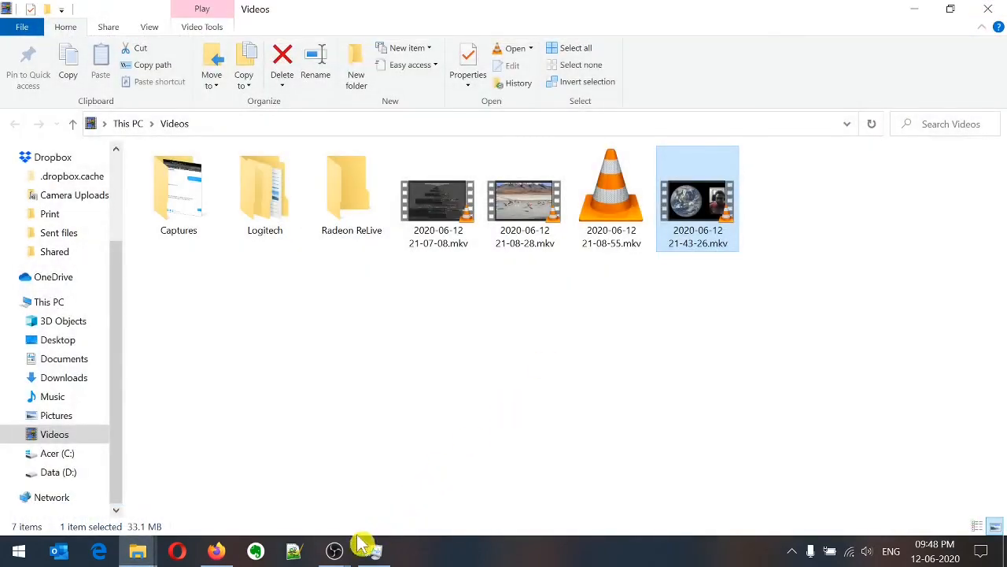
Step: Bring up the OBS instance with the Display Capture source, minimize it, and switch to the streaming OBS instance
mouse_move(338, 546)
left_click(307, 462)
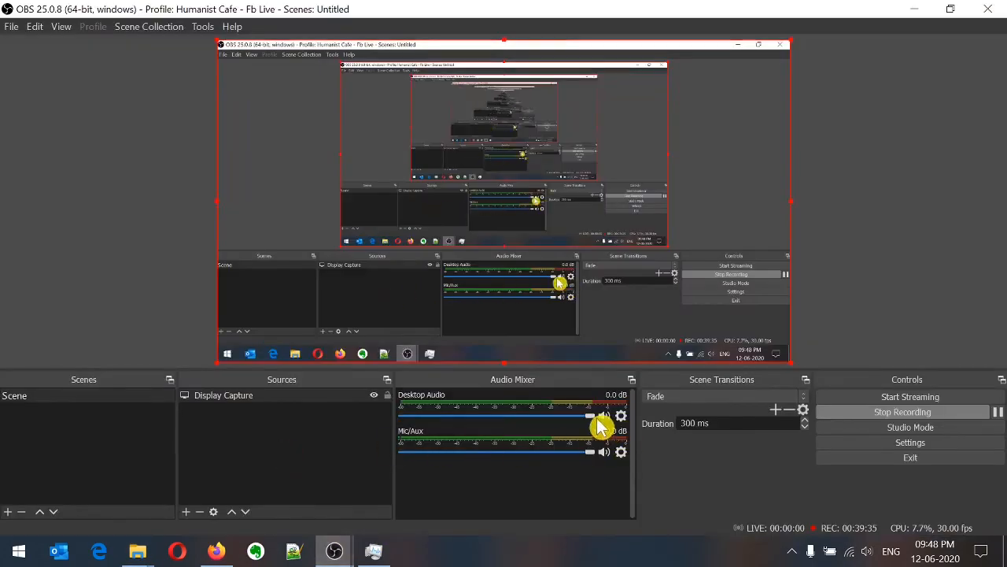
left_click(915, 11)
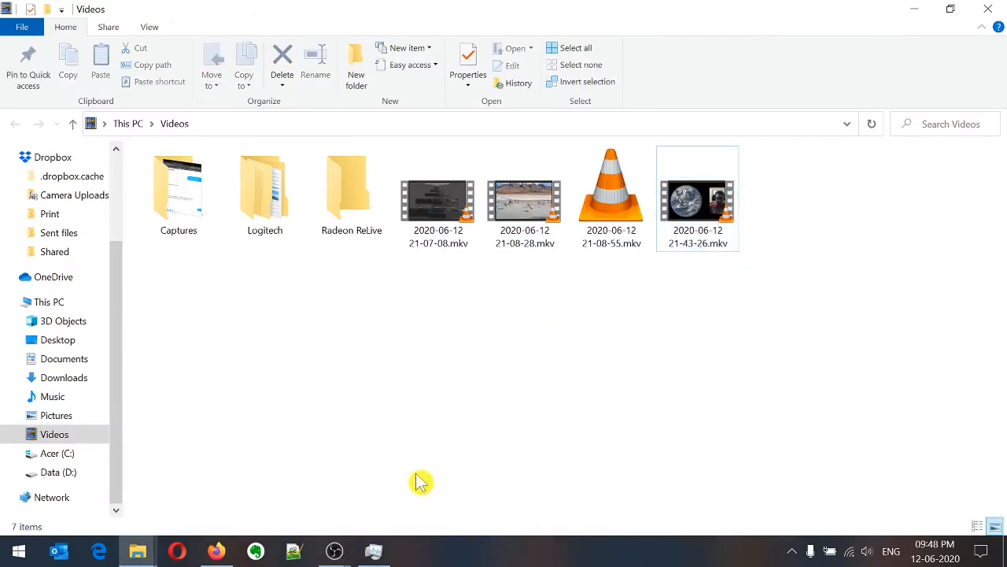
mouse_move(334, 547)
left_click(416, 447)
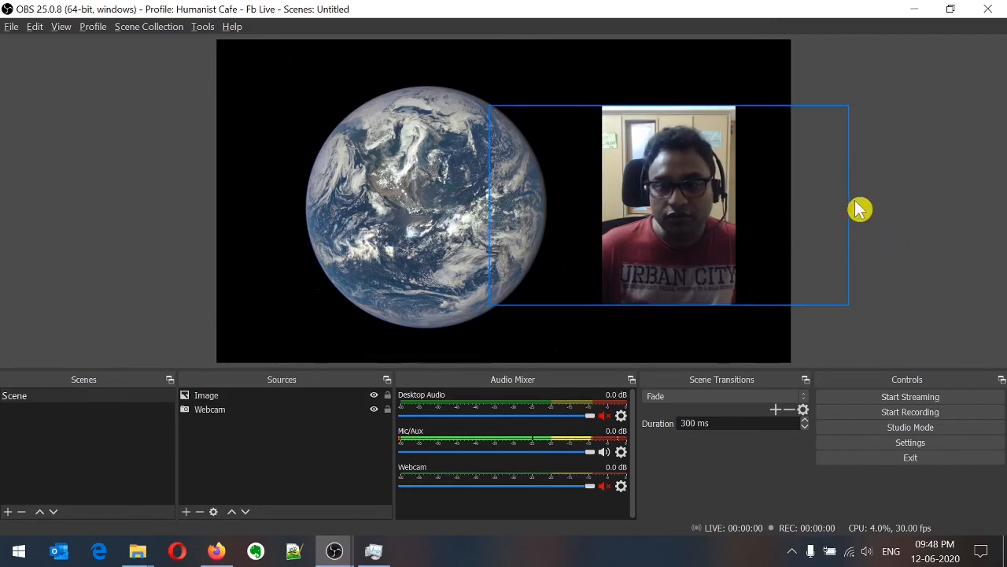
left_click(12, 28)
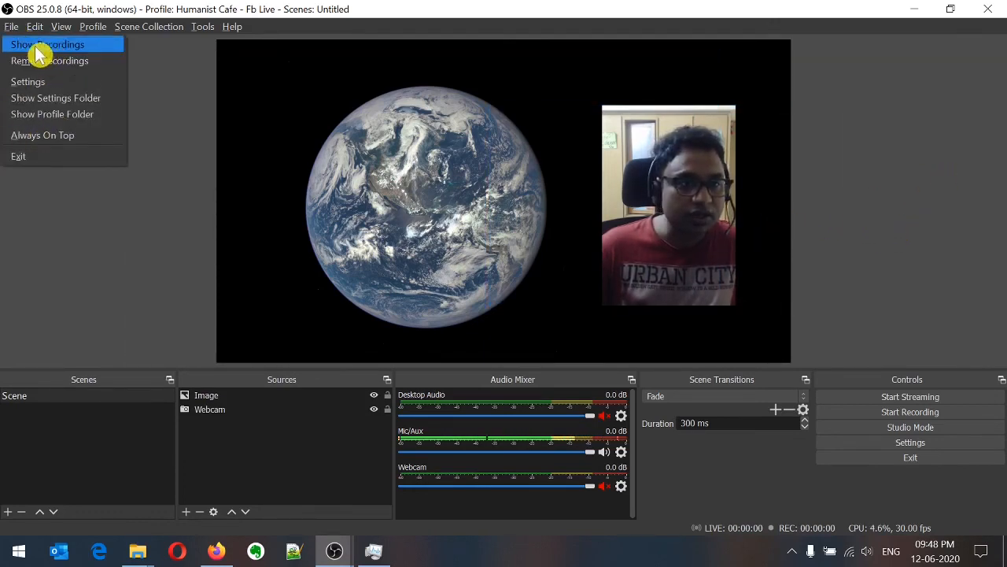
left_click(36, 63)
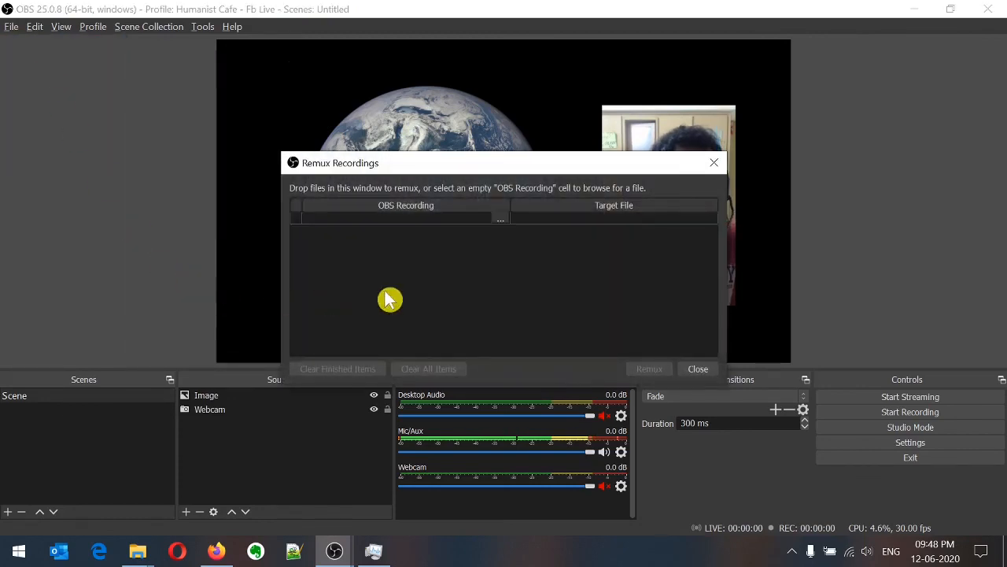
left_click(501, 223)
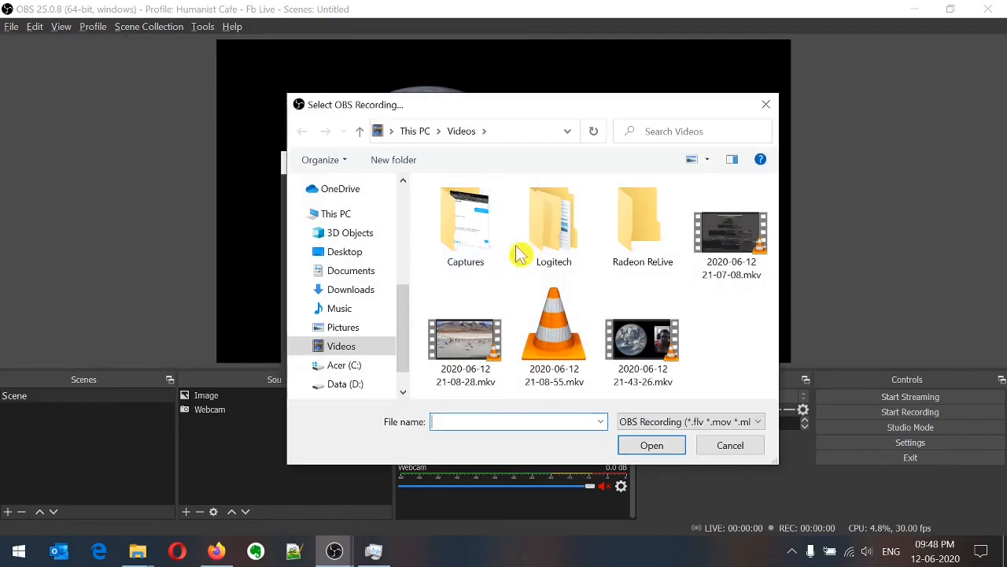
left_click(653, 340)
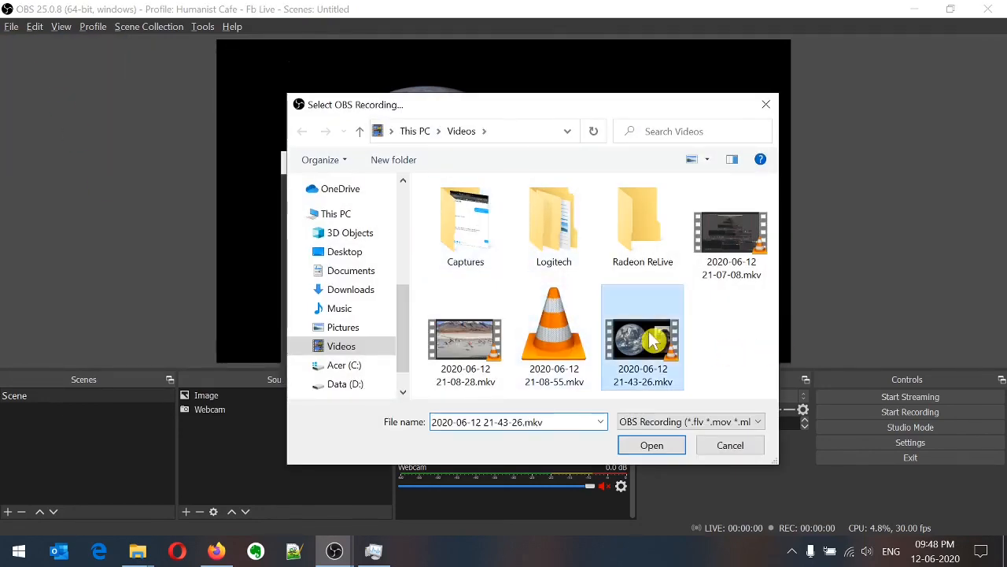
left_click(653, 447)
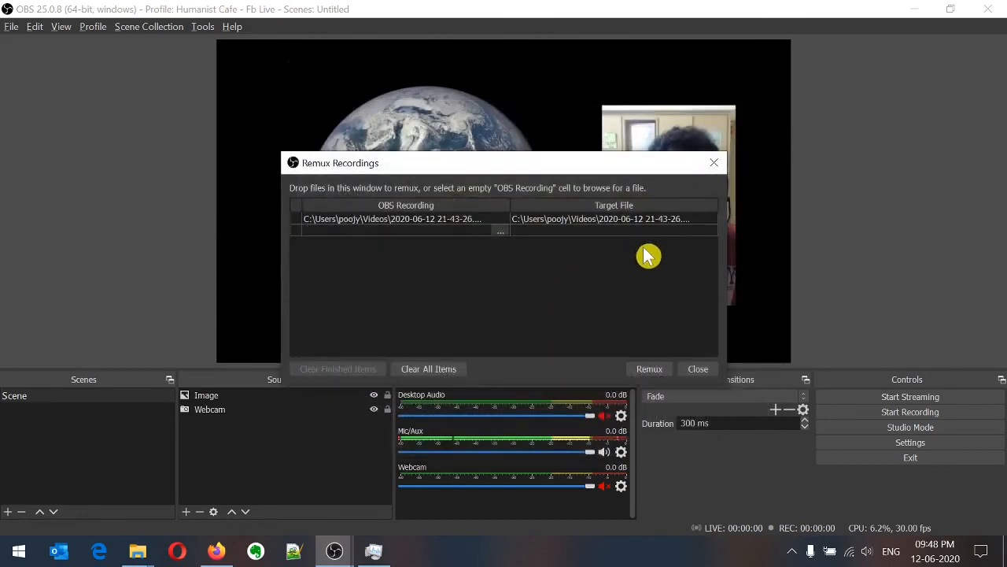
double_click(645, 224)
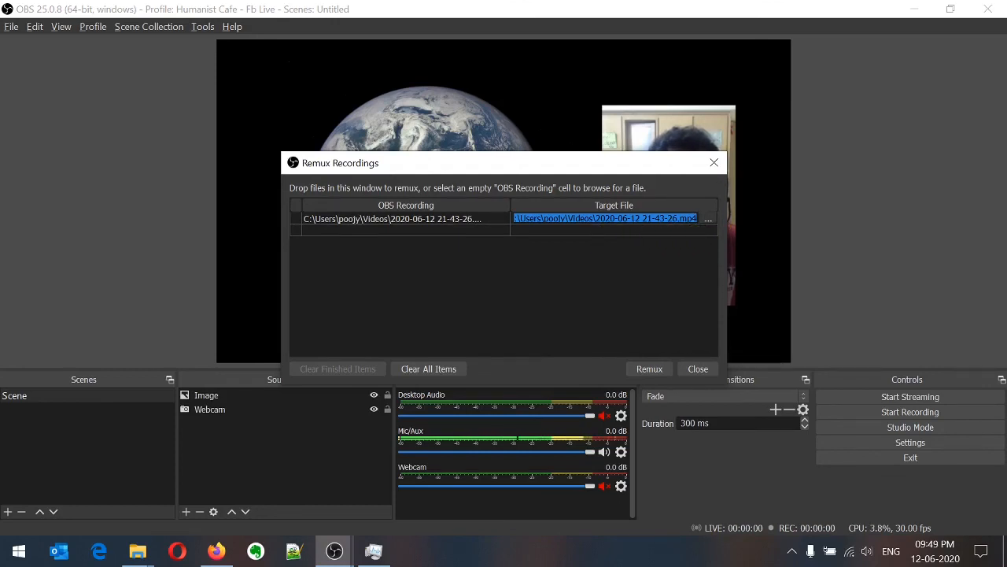
left_click(664, 251)
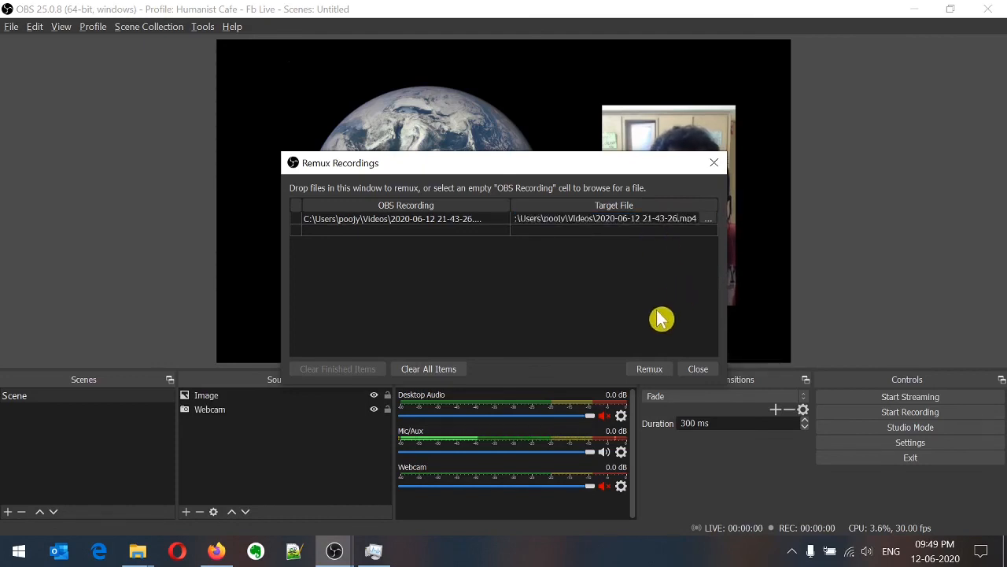
type("emux")
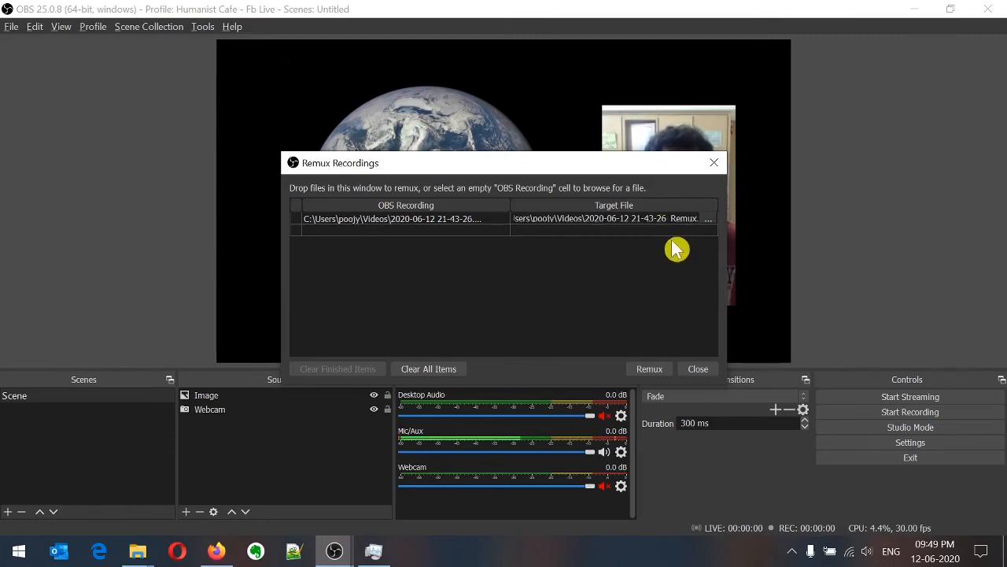
Step: Remux the loaded recording, and close the Remux Recordings dialog
left_click(648, 370)
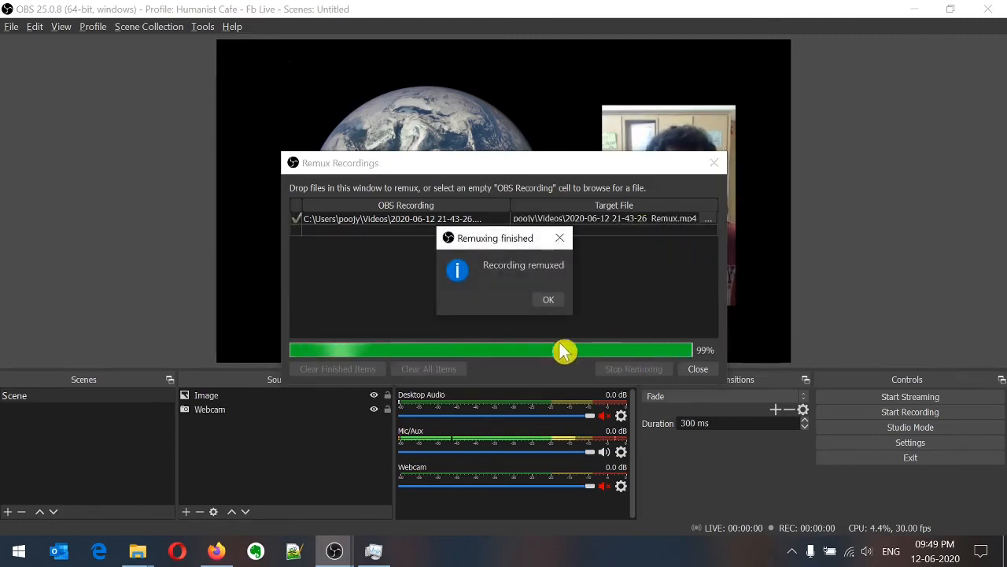
left_click(551, 304)
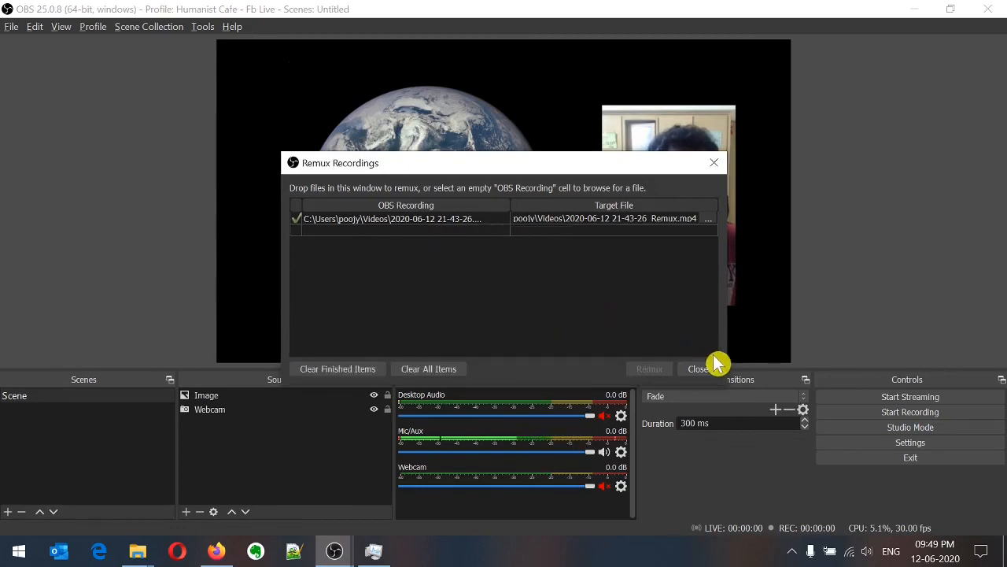
left_click(702, 372)
left_click(14, 27)
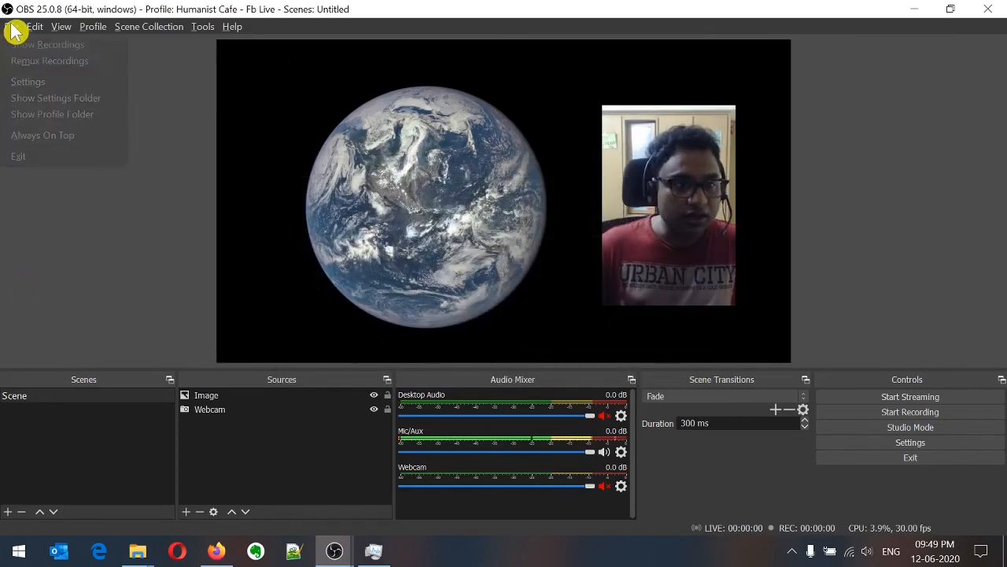
left_click(47, 52)
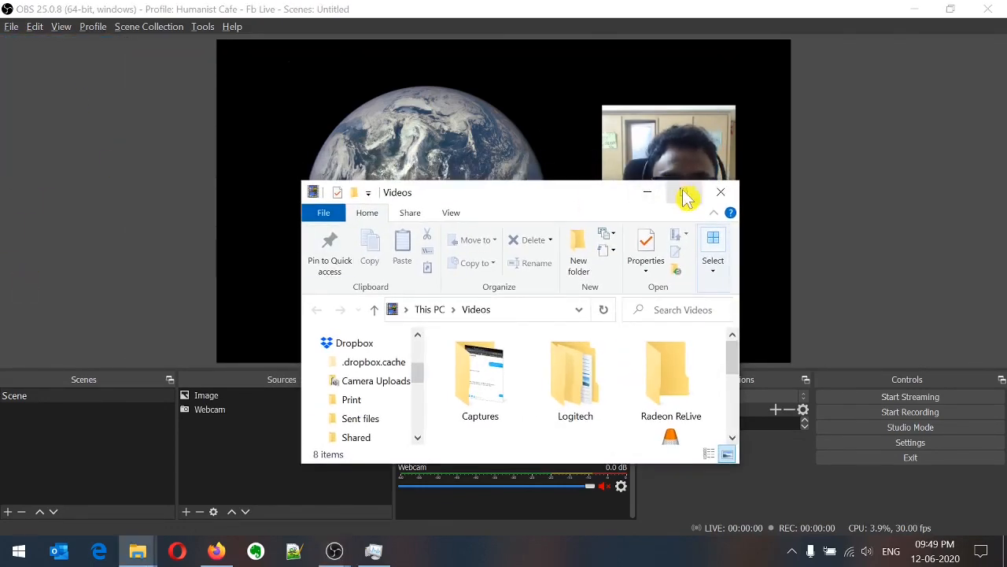
left_click(682, 192)
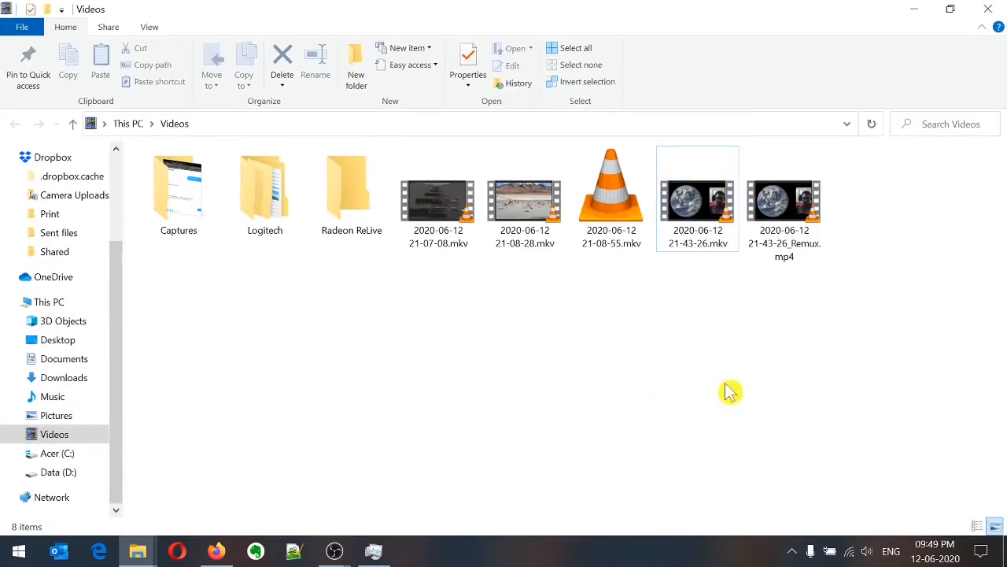
left_click(787, 258)
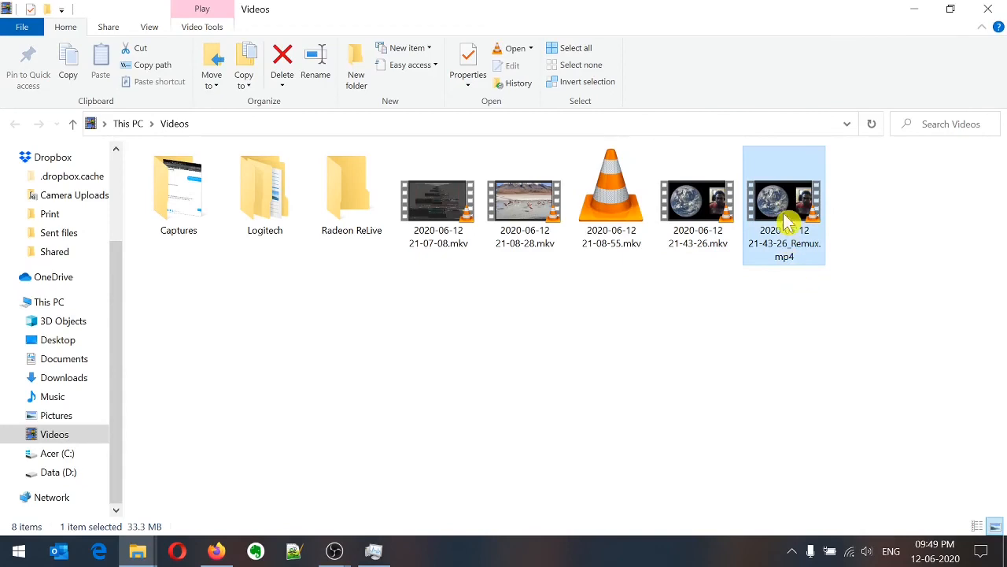
left_click(690, 240)
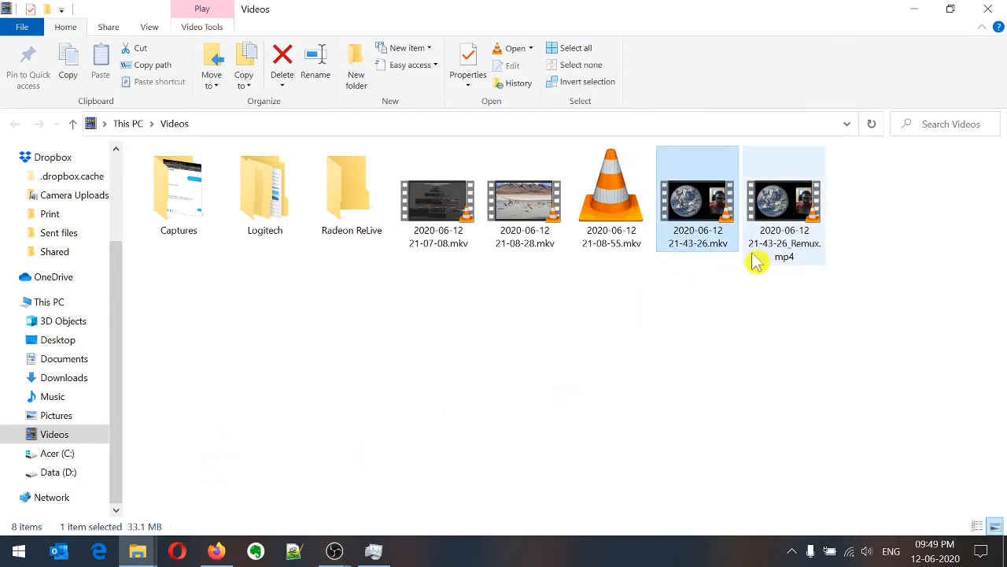
left_click(807, 224)
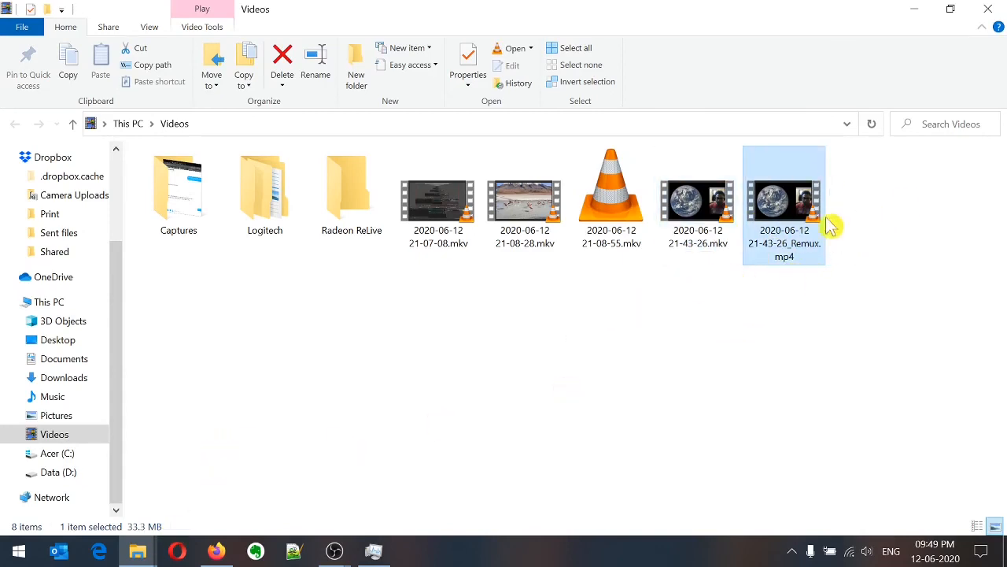
left_click(915, 11)
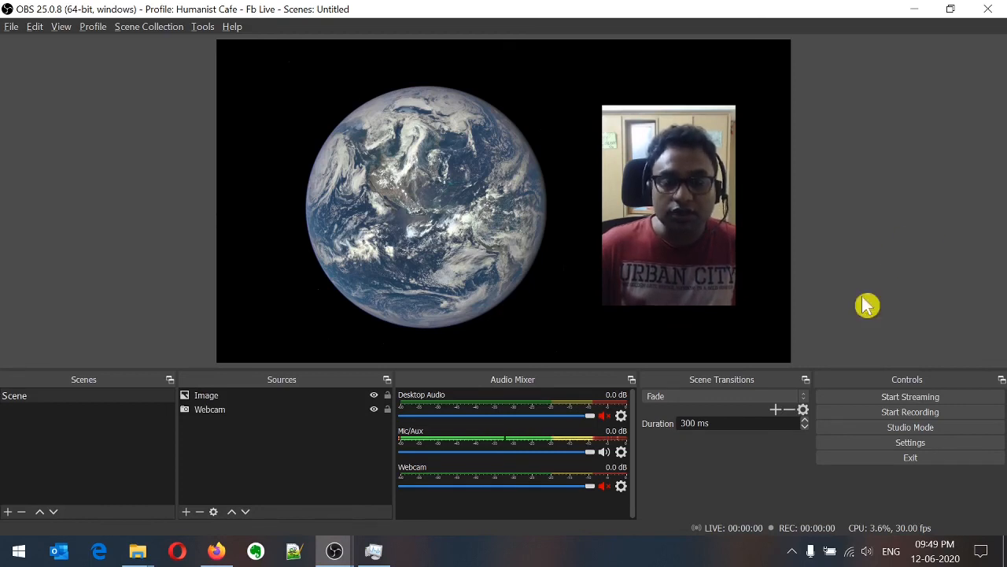
Step: Review the available streaming services in the Stream settings without changing them, and the source types that can be added to the scene
left_click(903, 443)
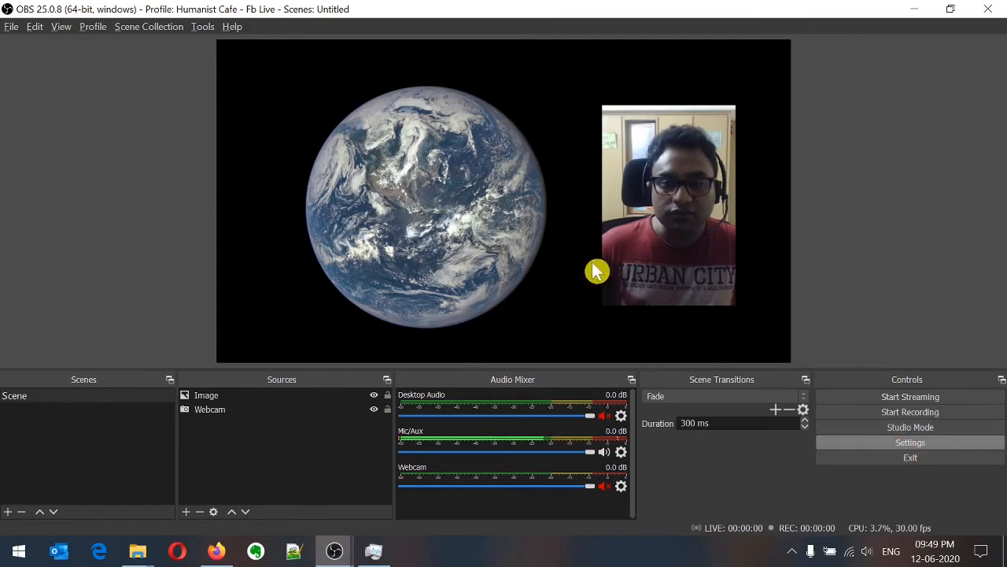
left_click(299, 137)
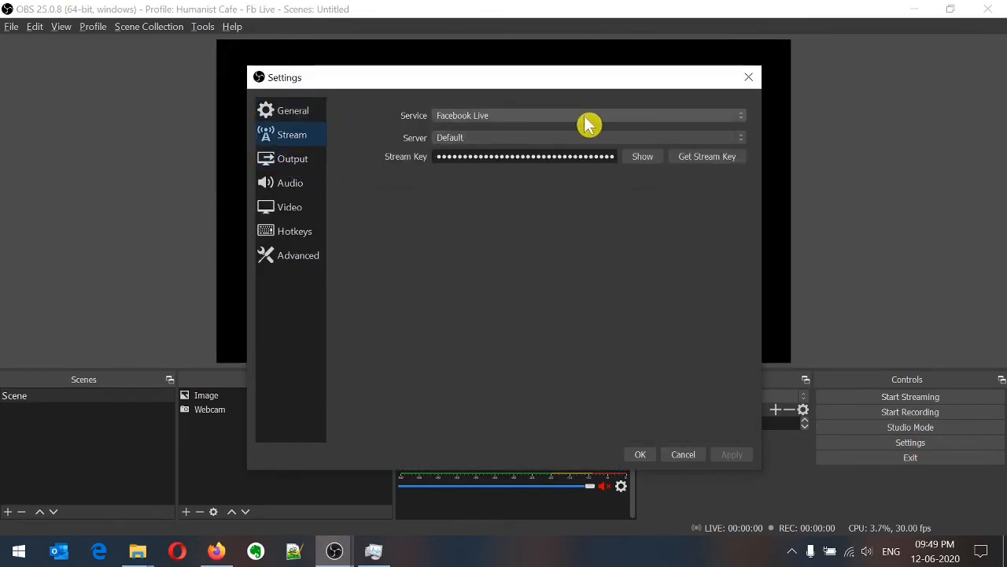
left_click(746, 119)
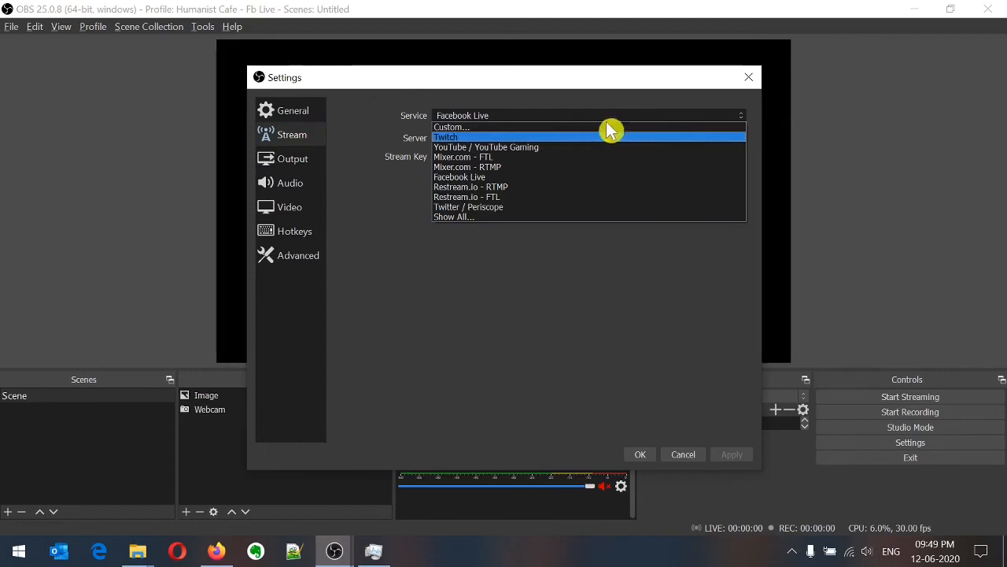
left_click(696, 96)
left_click(750, 77)
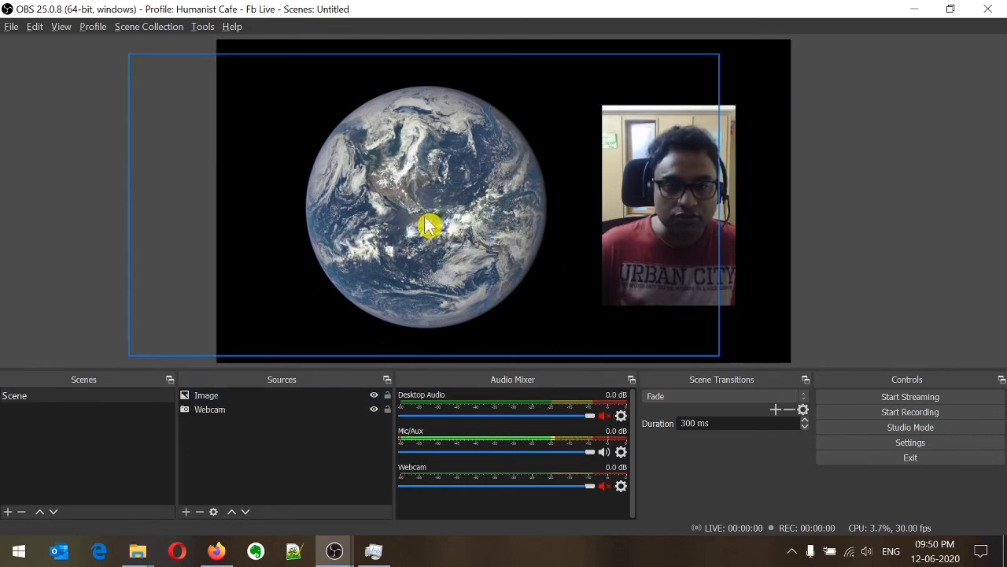
left_click(187, 511)
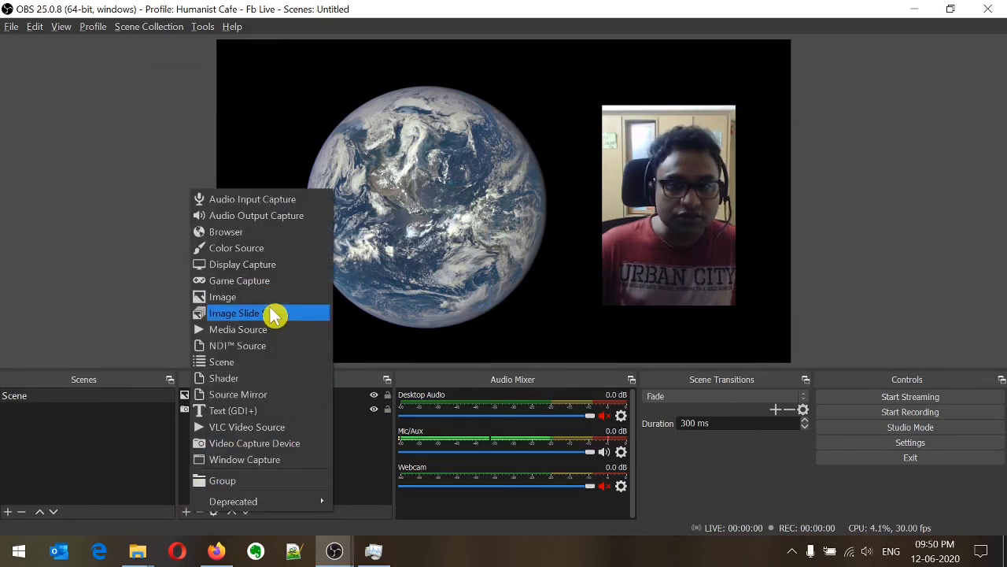
left_click(883, 273)
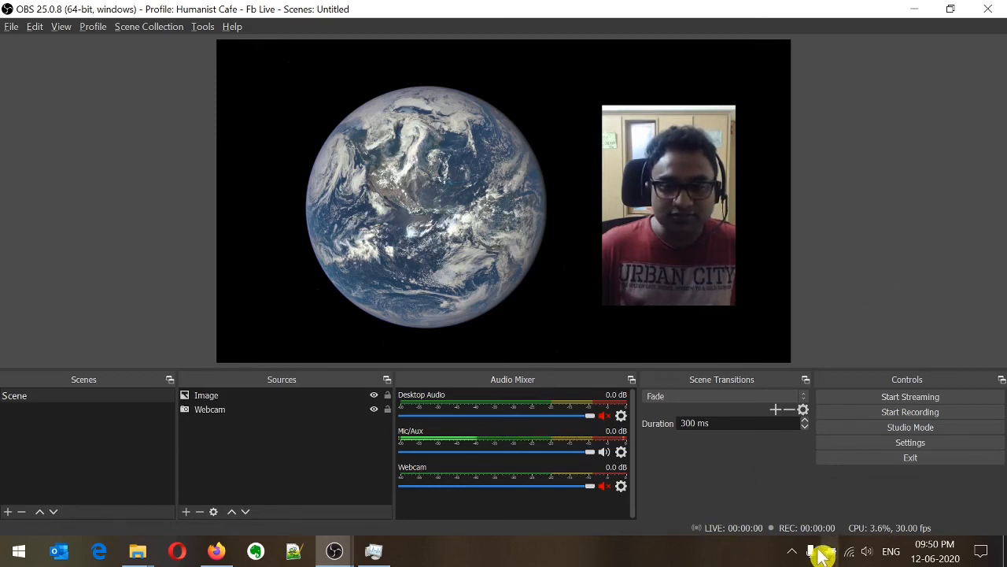
Step: Open the system tray options of the OBS instance that is recording
left_click(792, 552)
right_click(838, 488)
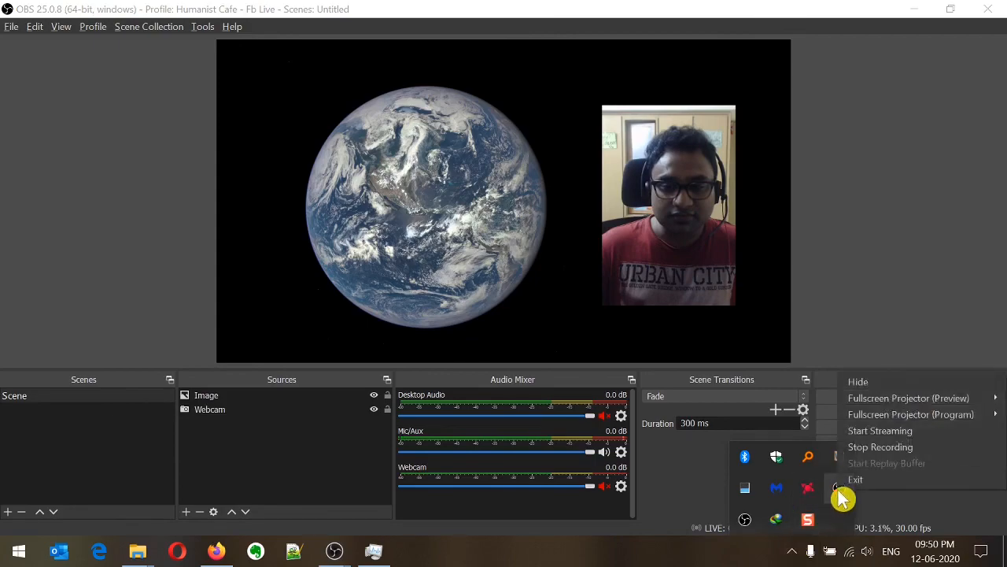